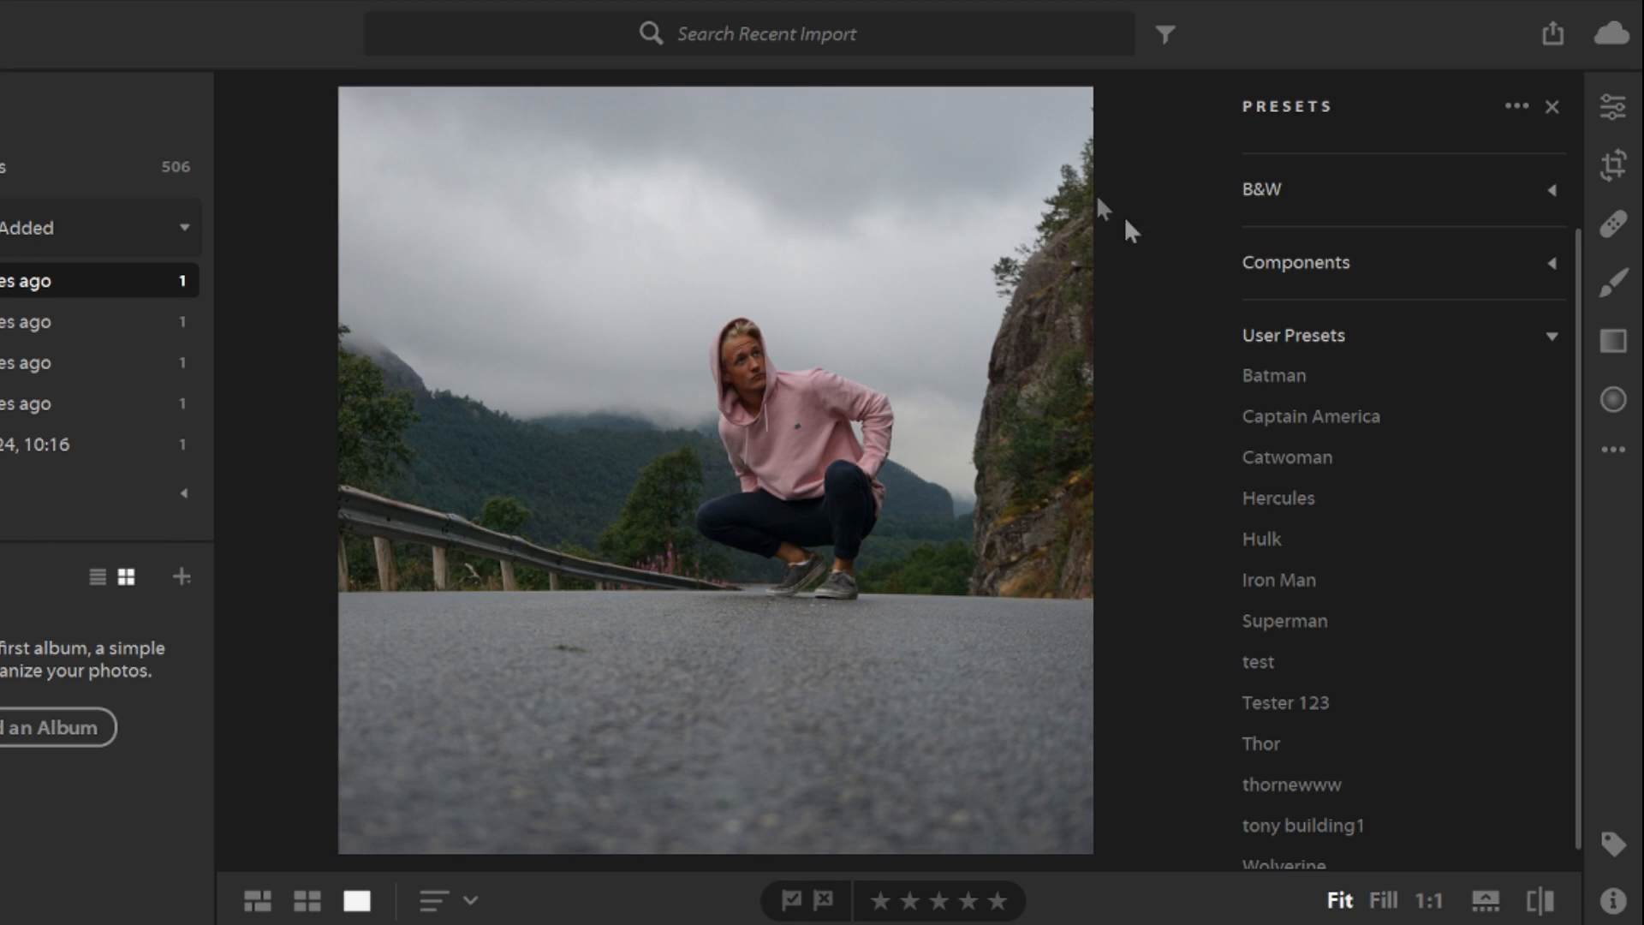
Show the editing controls alongside the presets and bring the user presets into view
click(1616, 114)
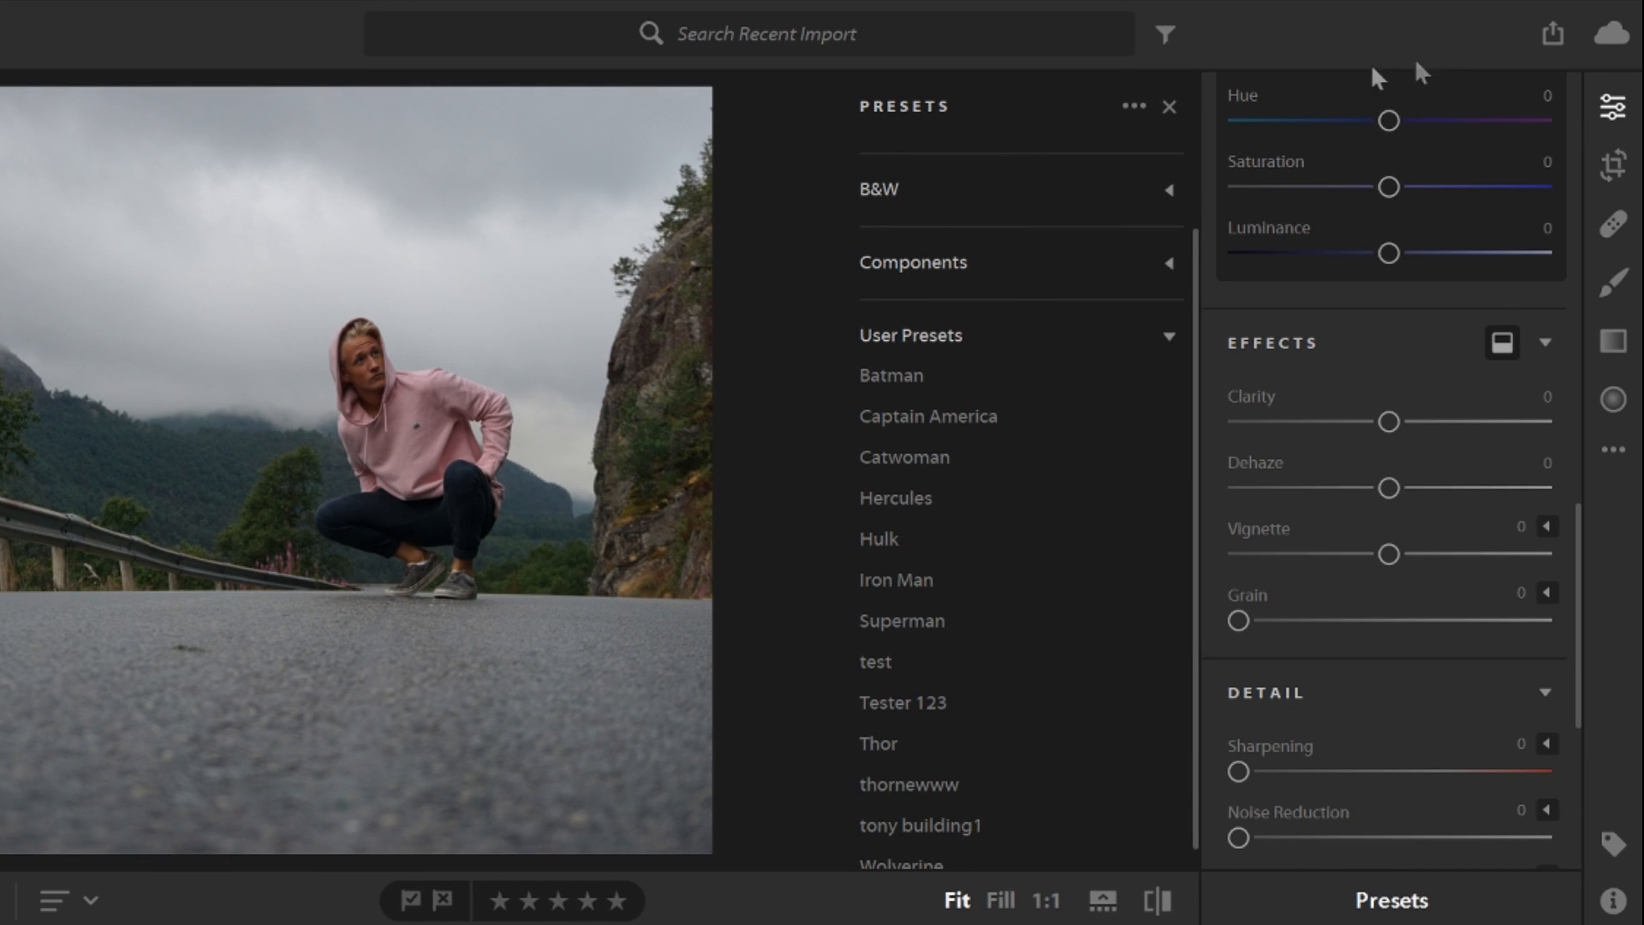
scroll(1361, 343, up, 10)
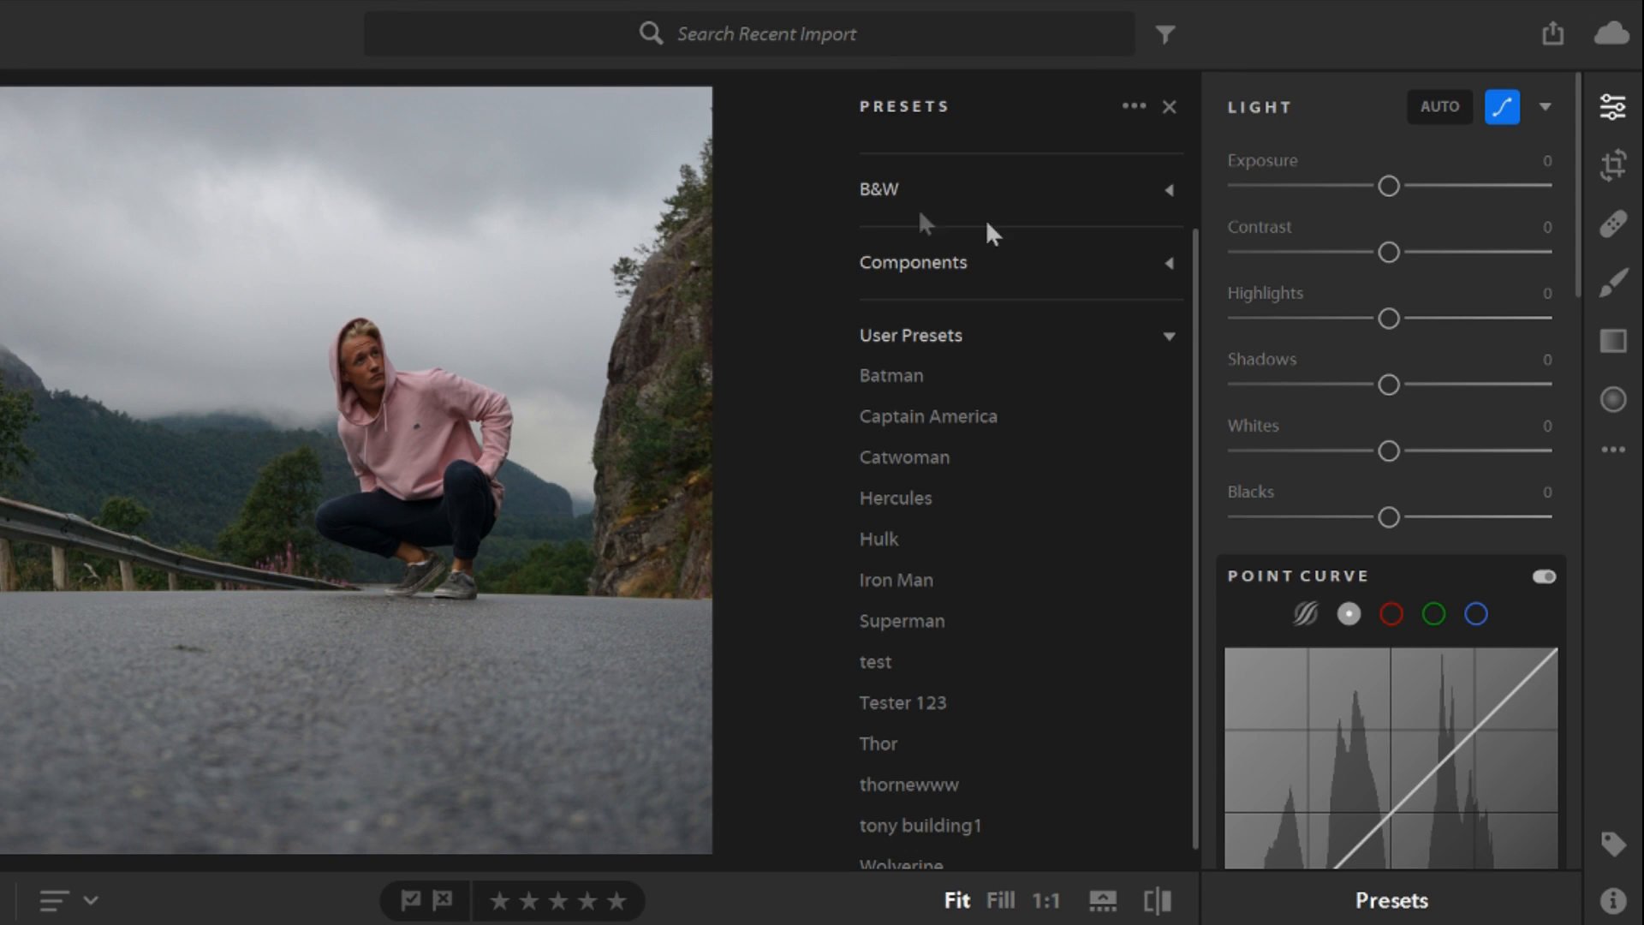
scroll(1201, 315, up, 3)
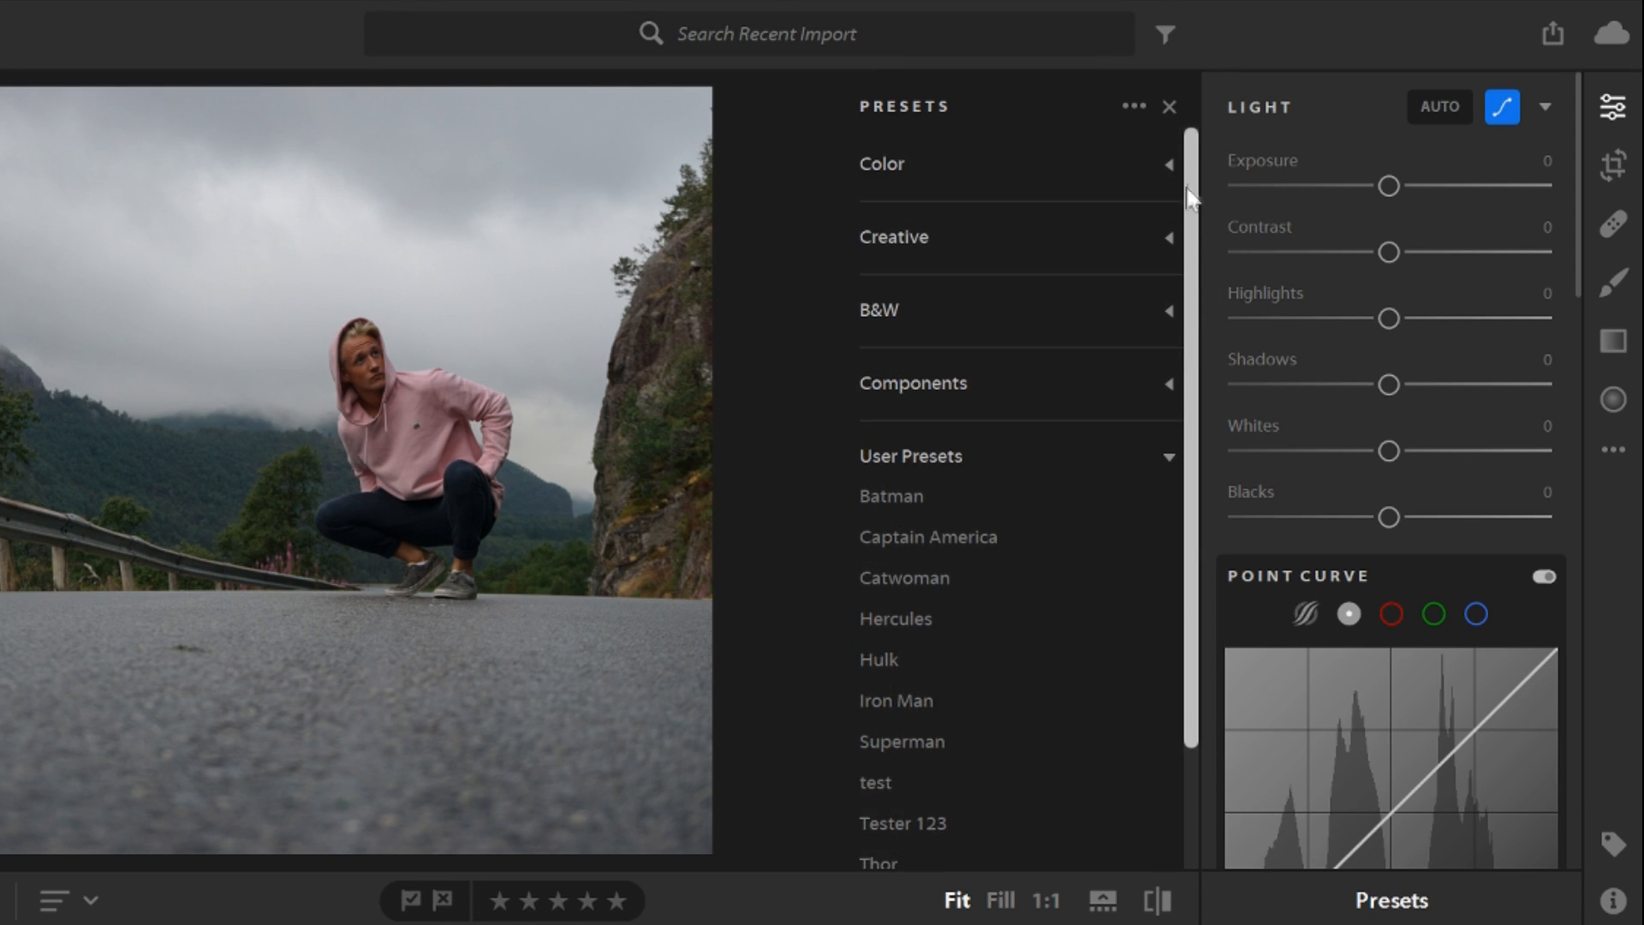
scroll(1192, 193, down, 3)
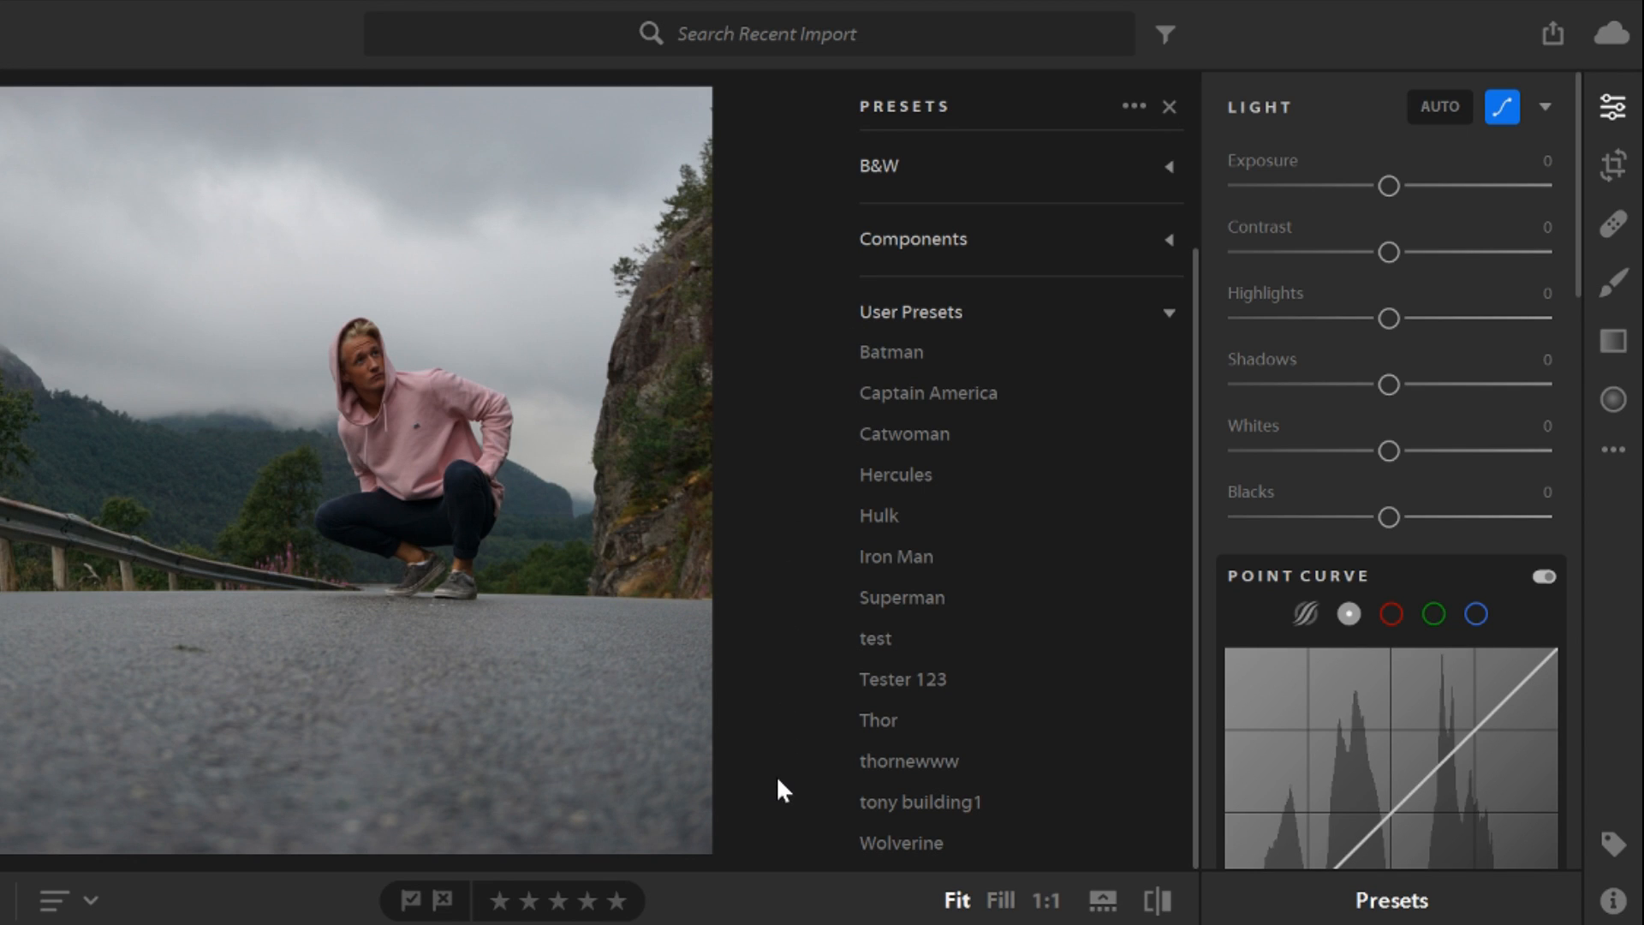
Try the tony building1 and Batman user presets on the road photo
click(928, 756)
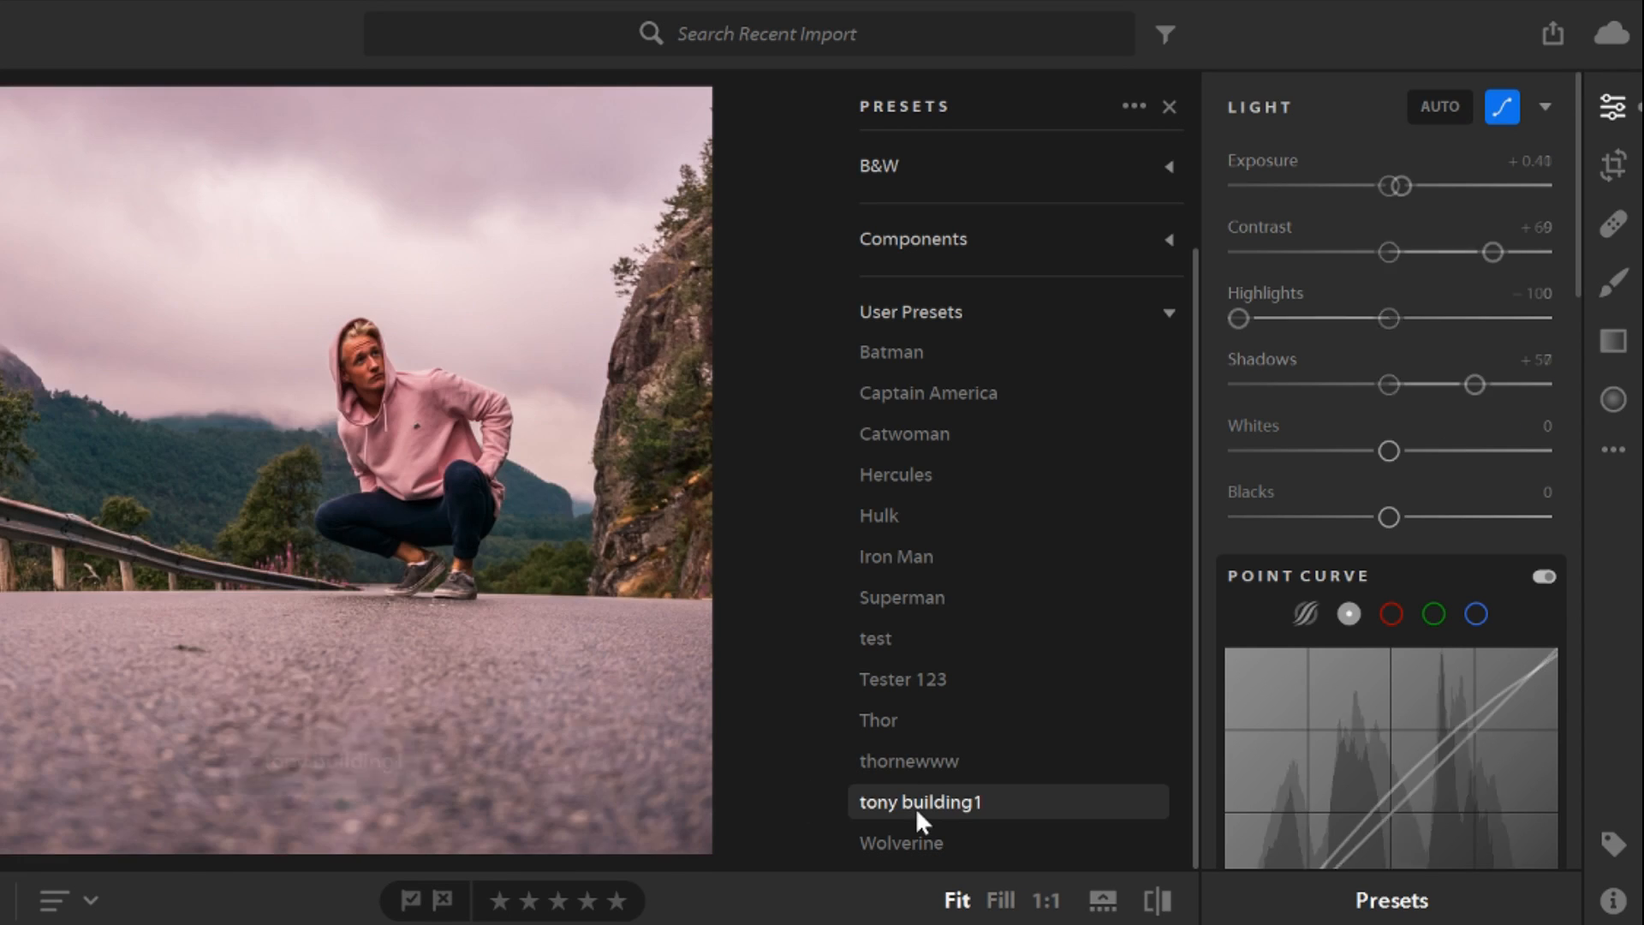
click(913, 807)
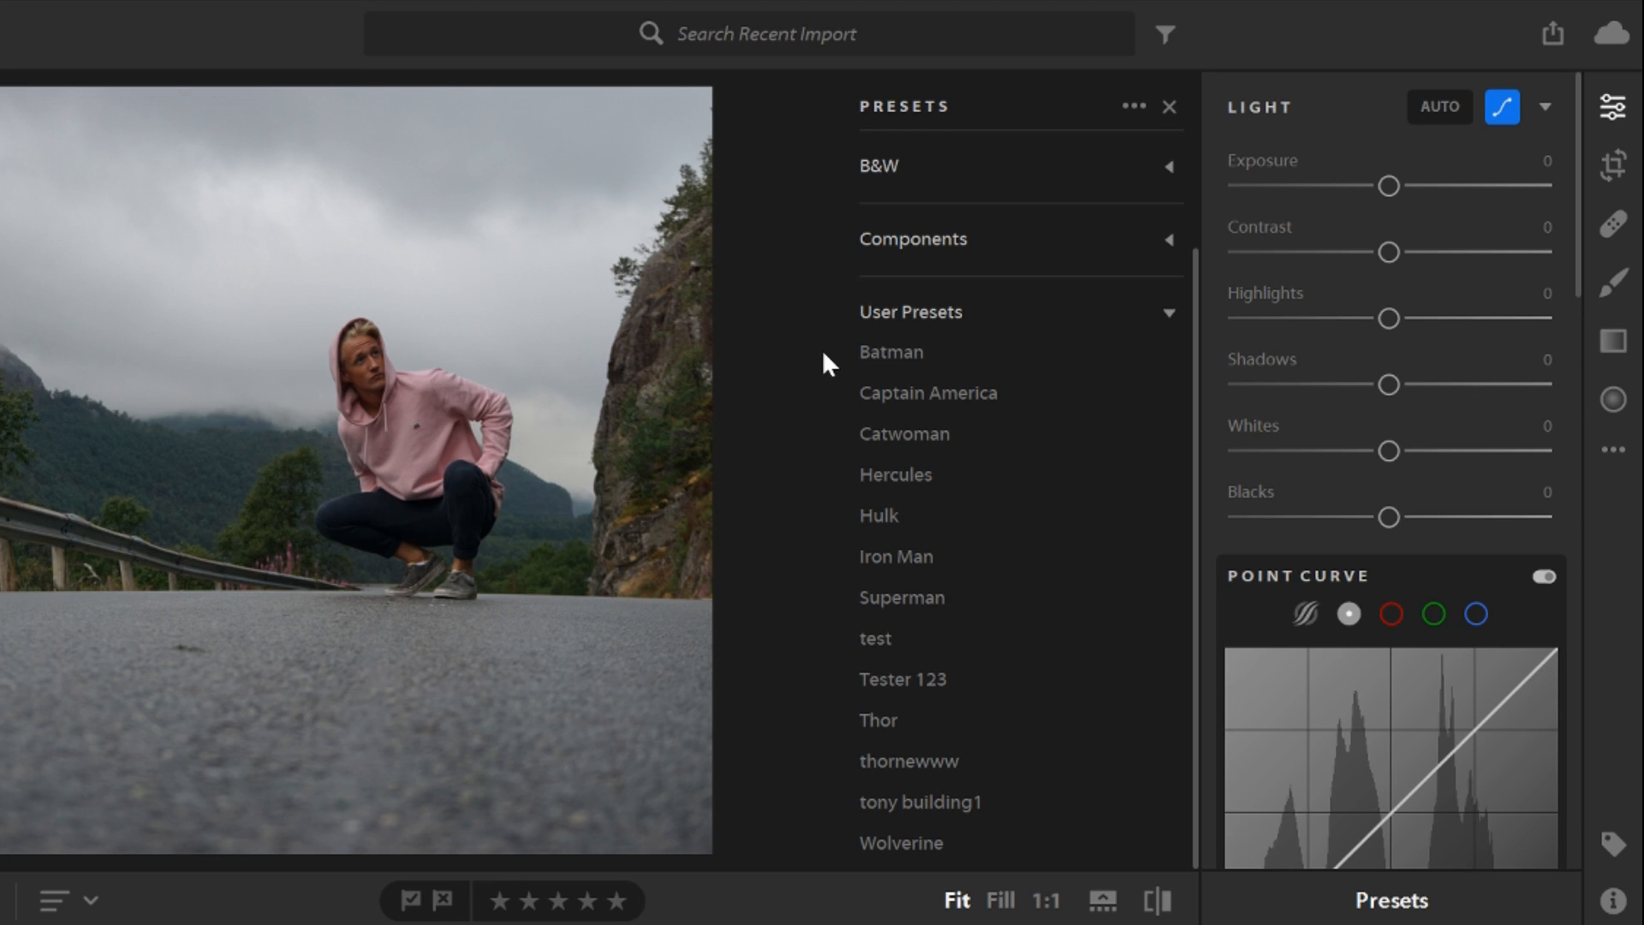
click(941, 352)
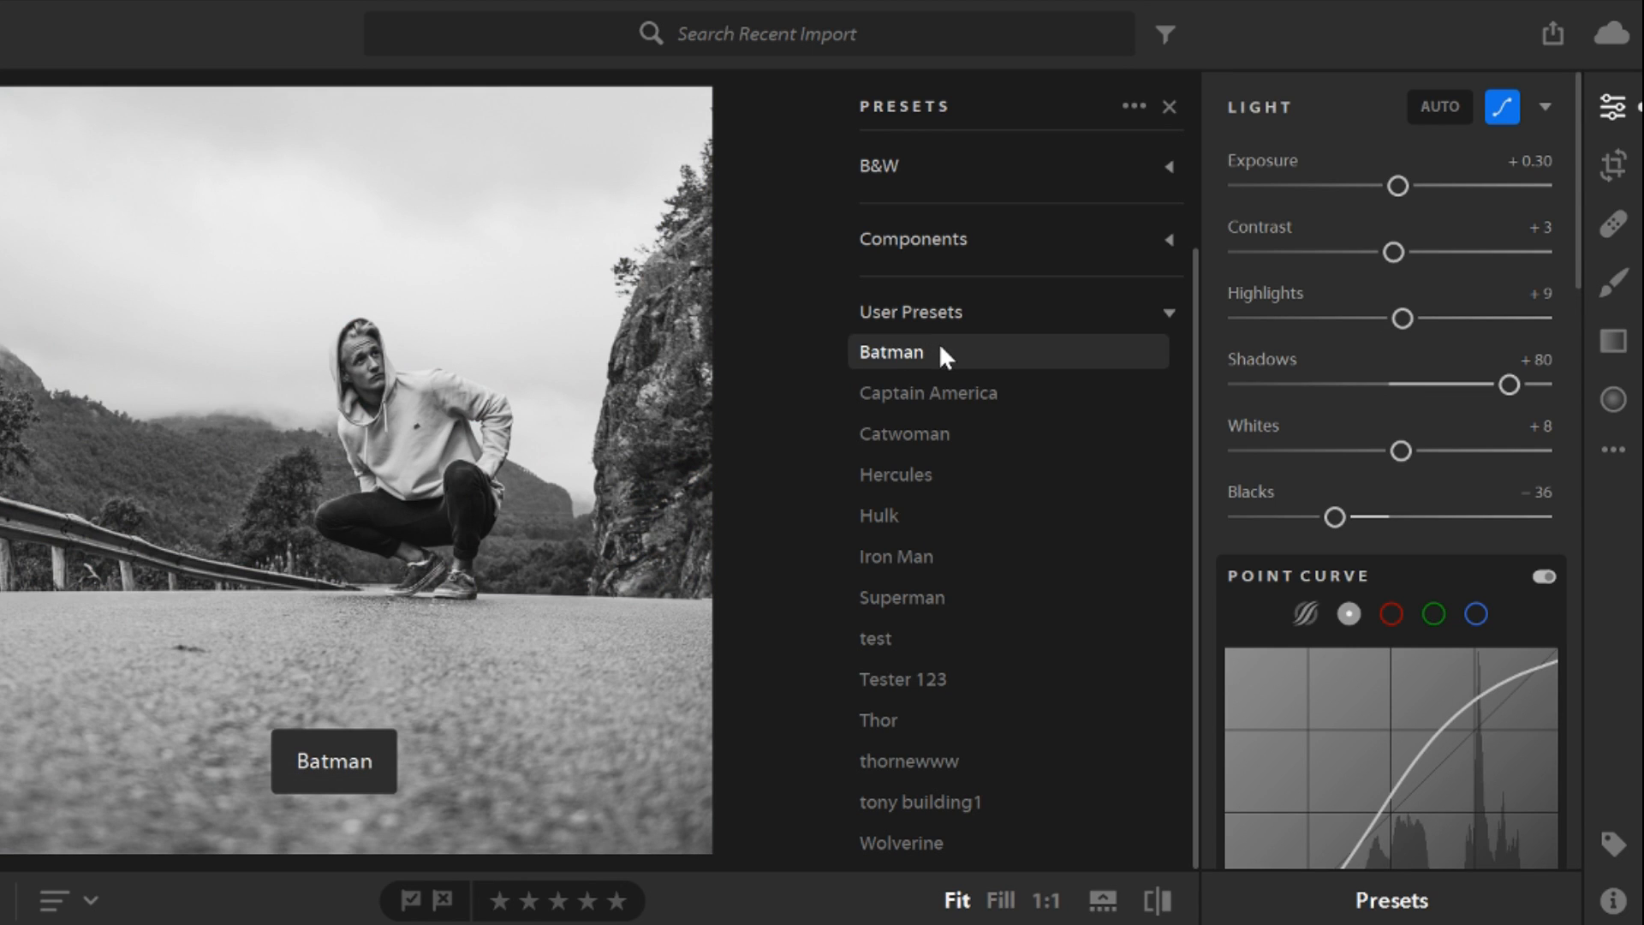
click(899, 396)
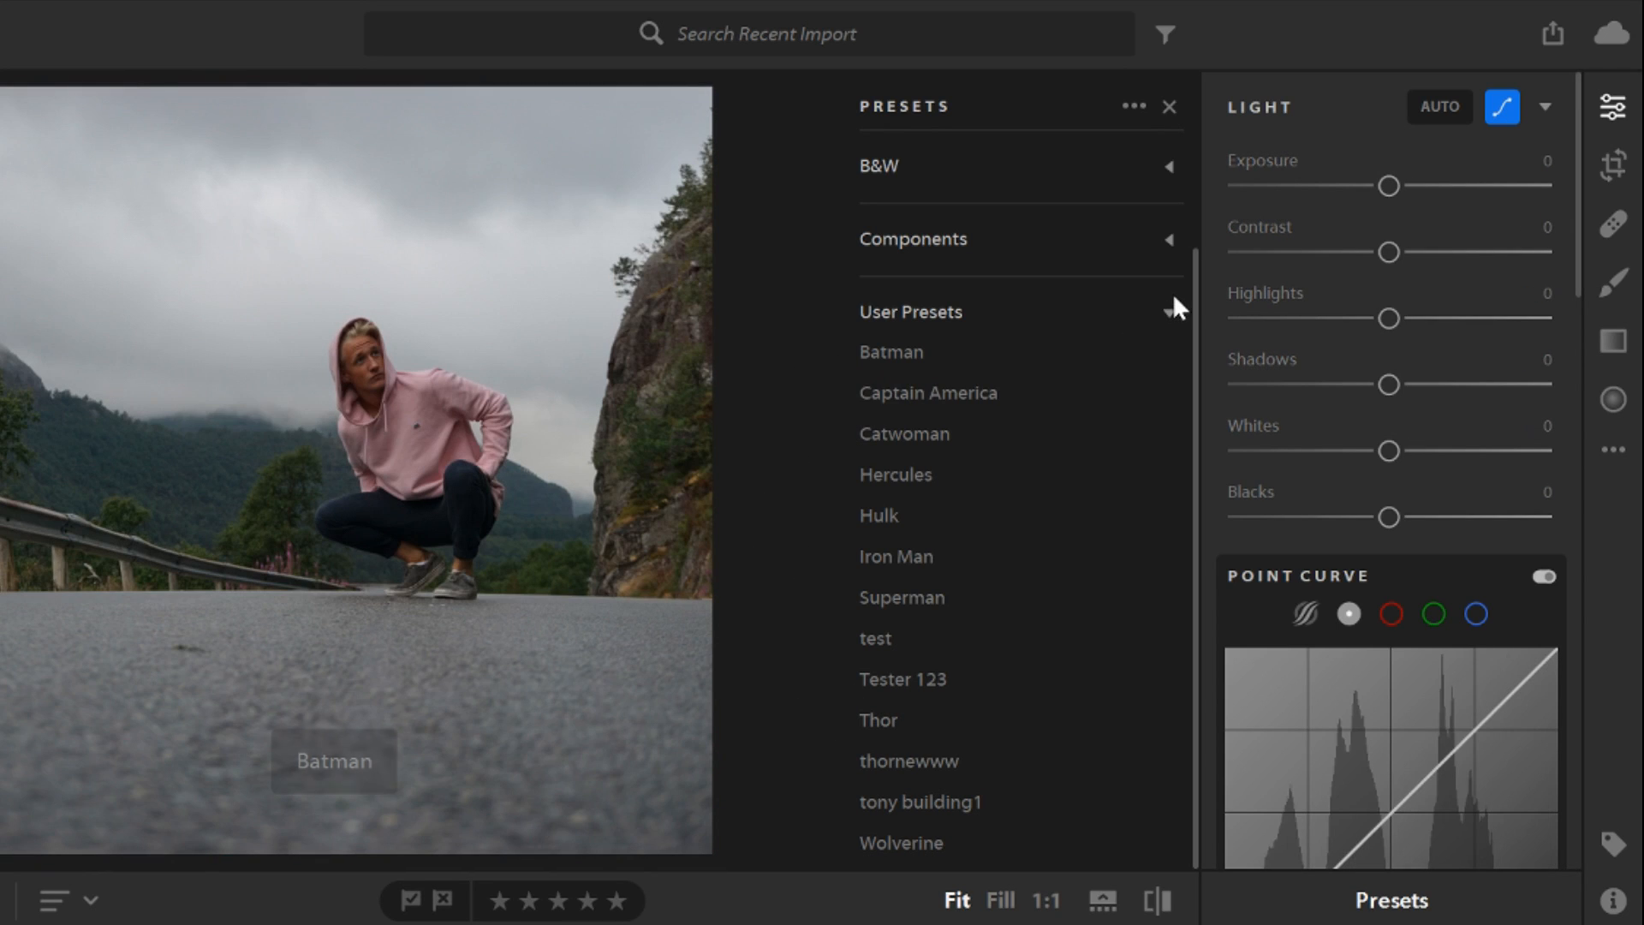
scroll(1178, 308, up, 3)
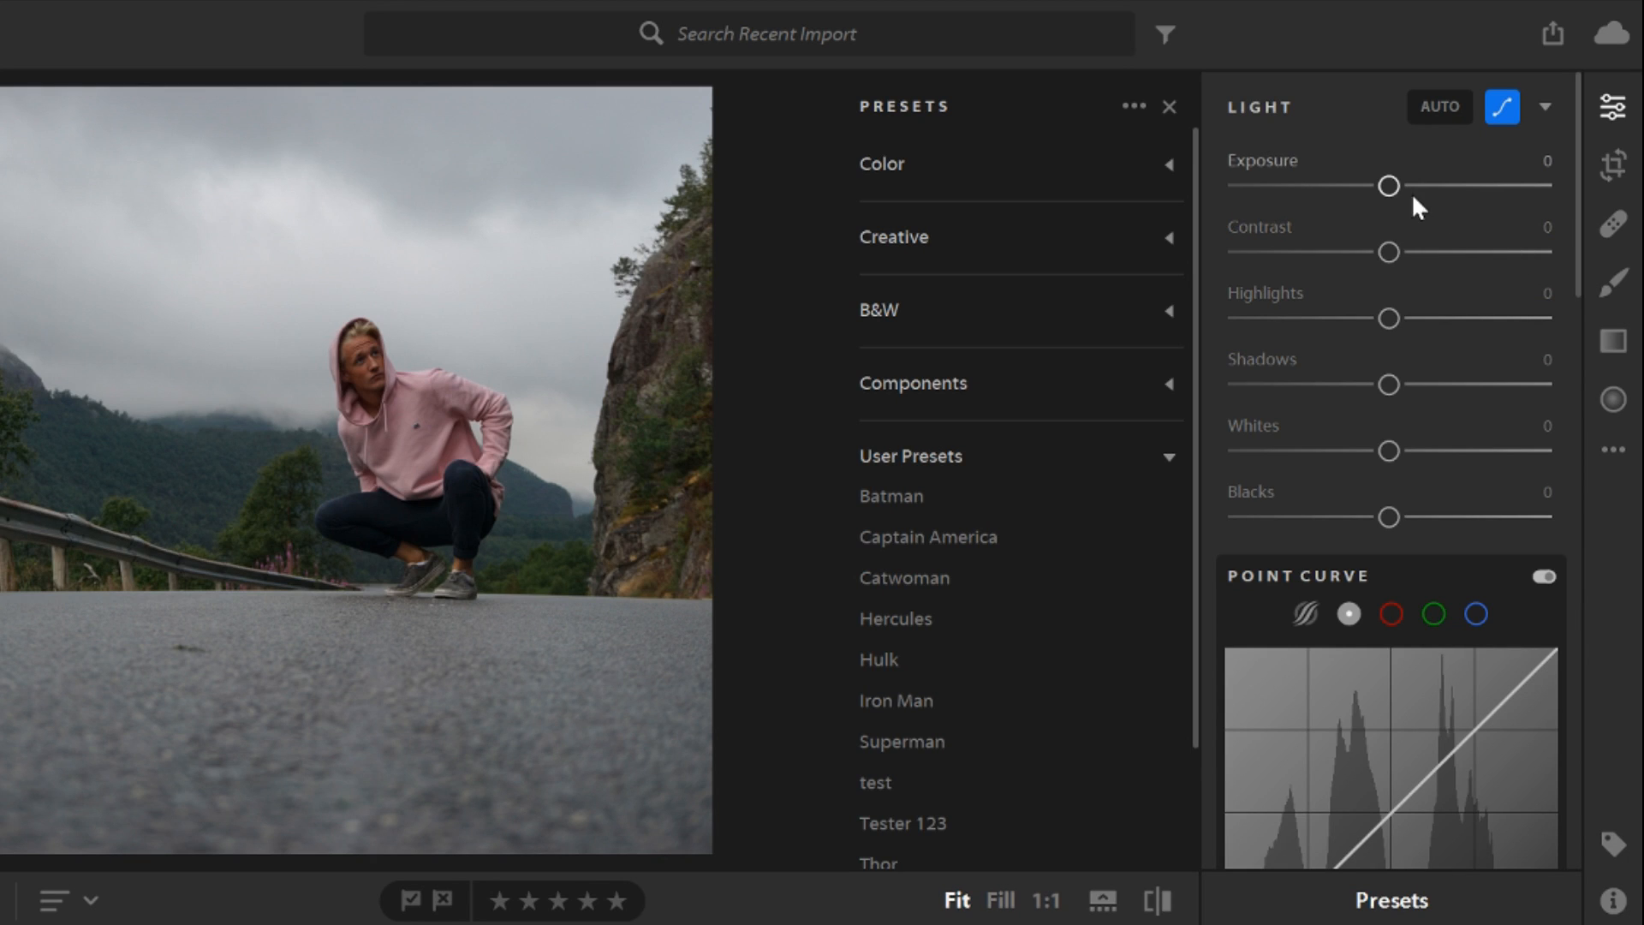
Set Exposure to +0.29, Contrast to +26, Highlights to +47, Shadows to +25 and Whites to +16
drag(1390, 185, 1398, 186)
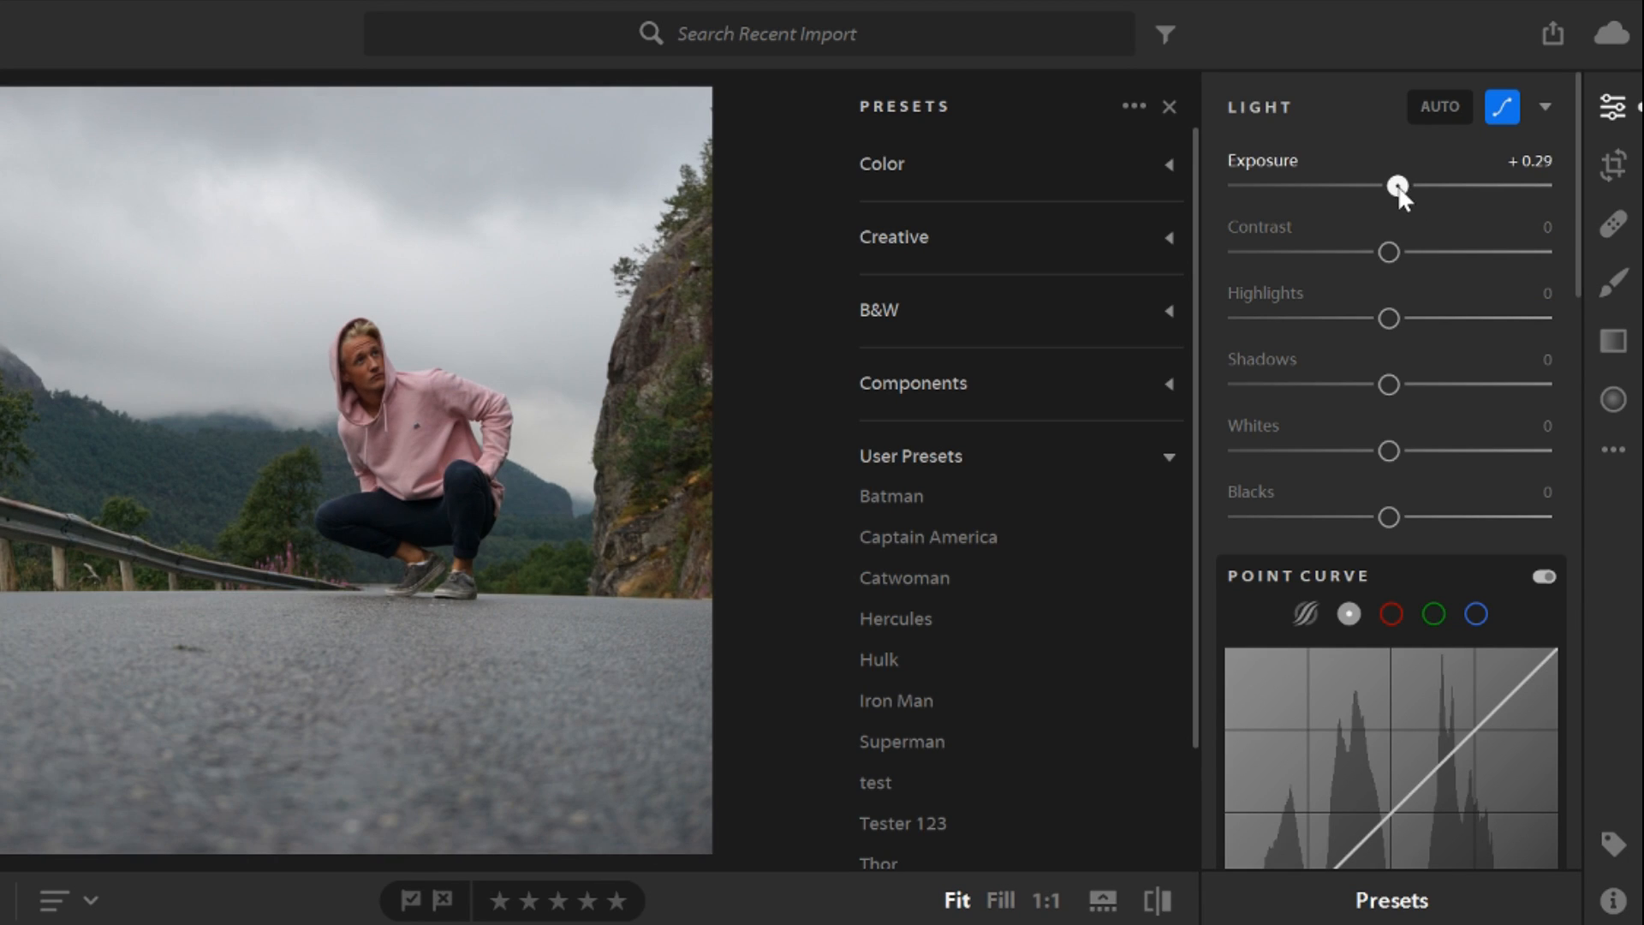
drag(1389, 251, 1422, 252)
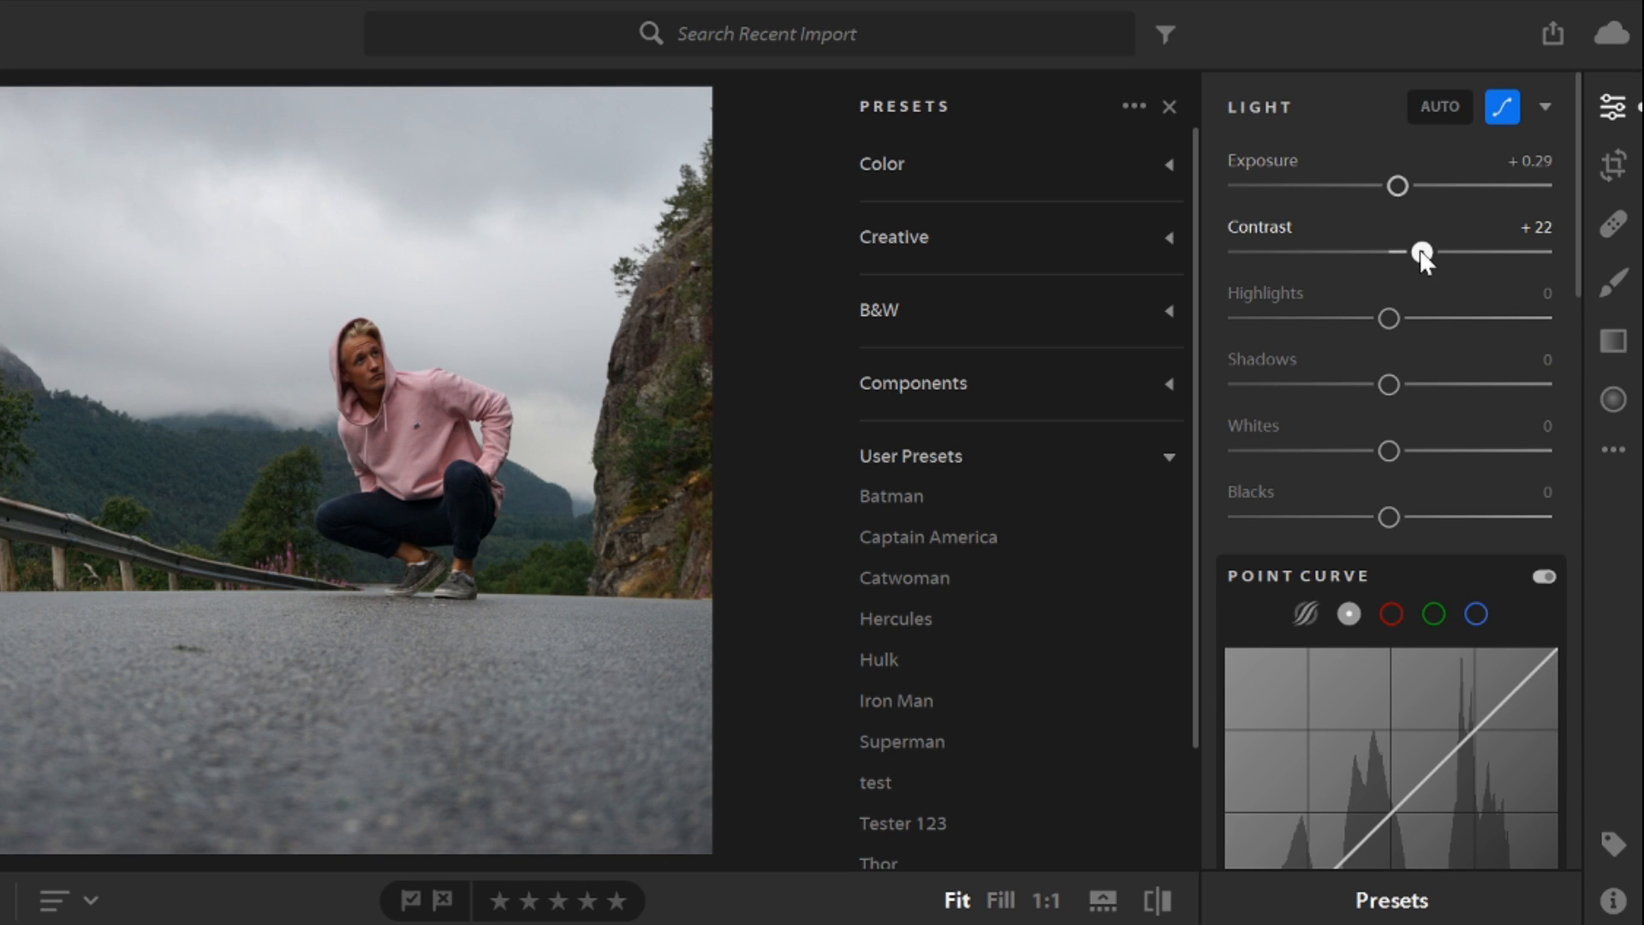
drag(1395, 315, 1438, 319)
drag(1401, 384, 1415, 389)
drag(1389, 450, 1413, 450)
drag(1432, 318, 1461, 321)
drag(1421, 252, 1428, 253)
drag(1419, 384, 1431, 388)
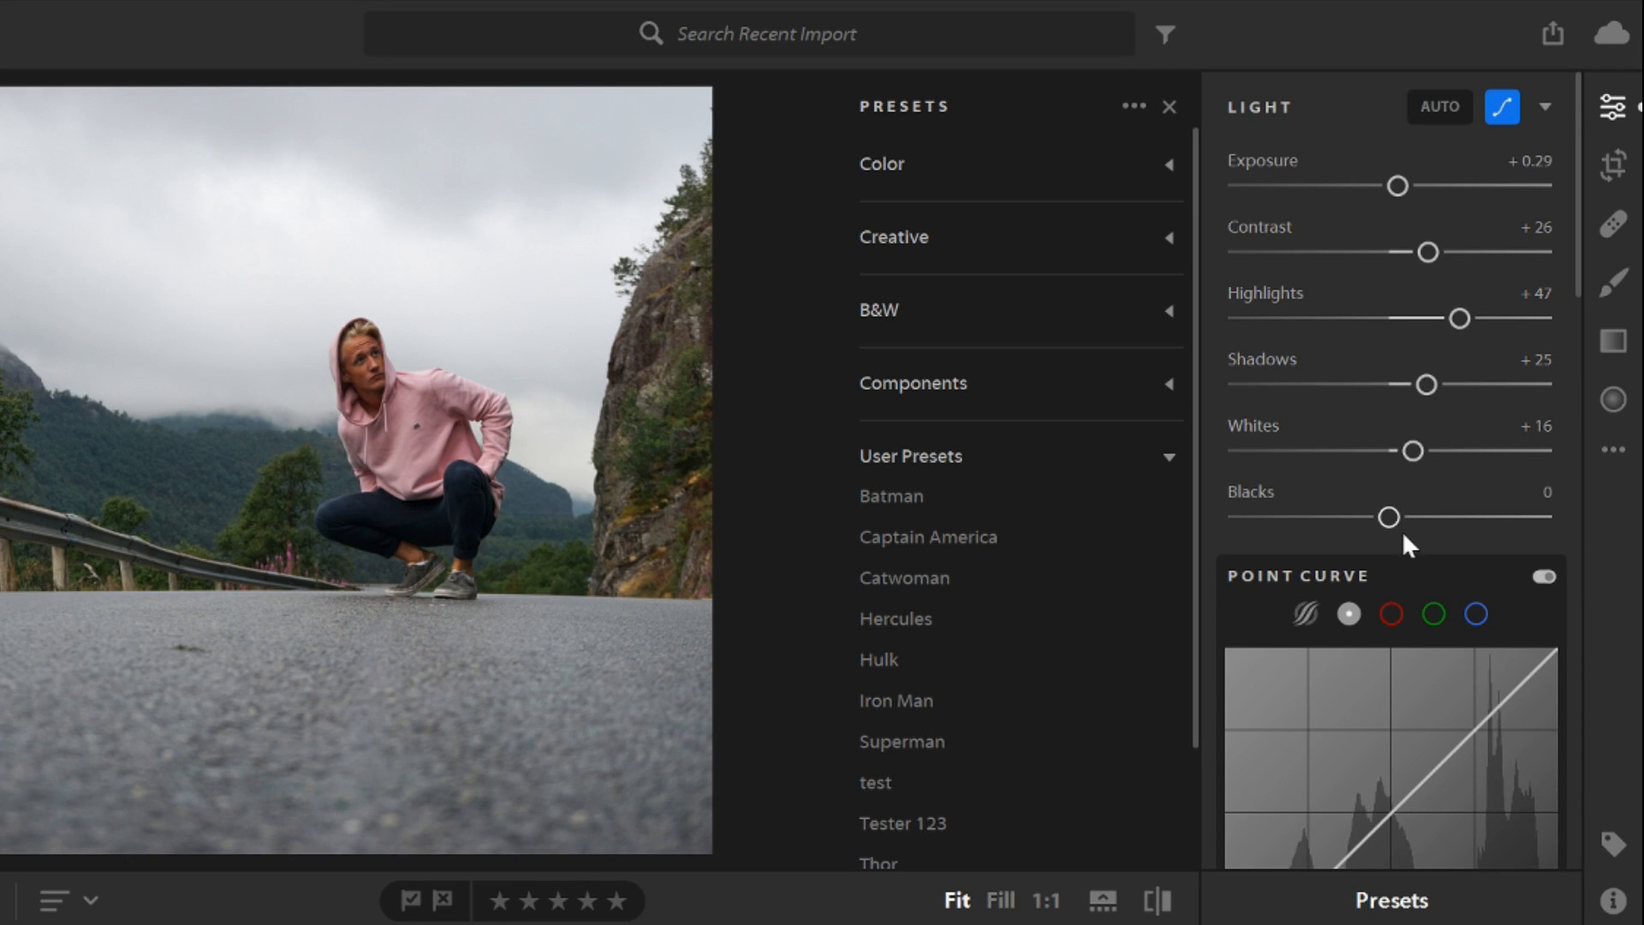
Brighten the photo by raising the point curve's upper midtones to a point at about 56.9, 76.9
scroll(1402, 531, down, 2)
drag(1396, 617, 1415, 533)
Set the photo's Temp to +9, Tint to +2, Vibrance to +15 and Saturation to +13
scroll(1412, 600, down, 5)
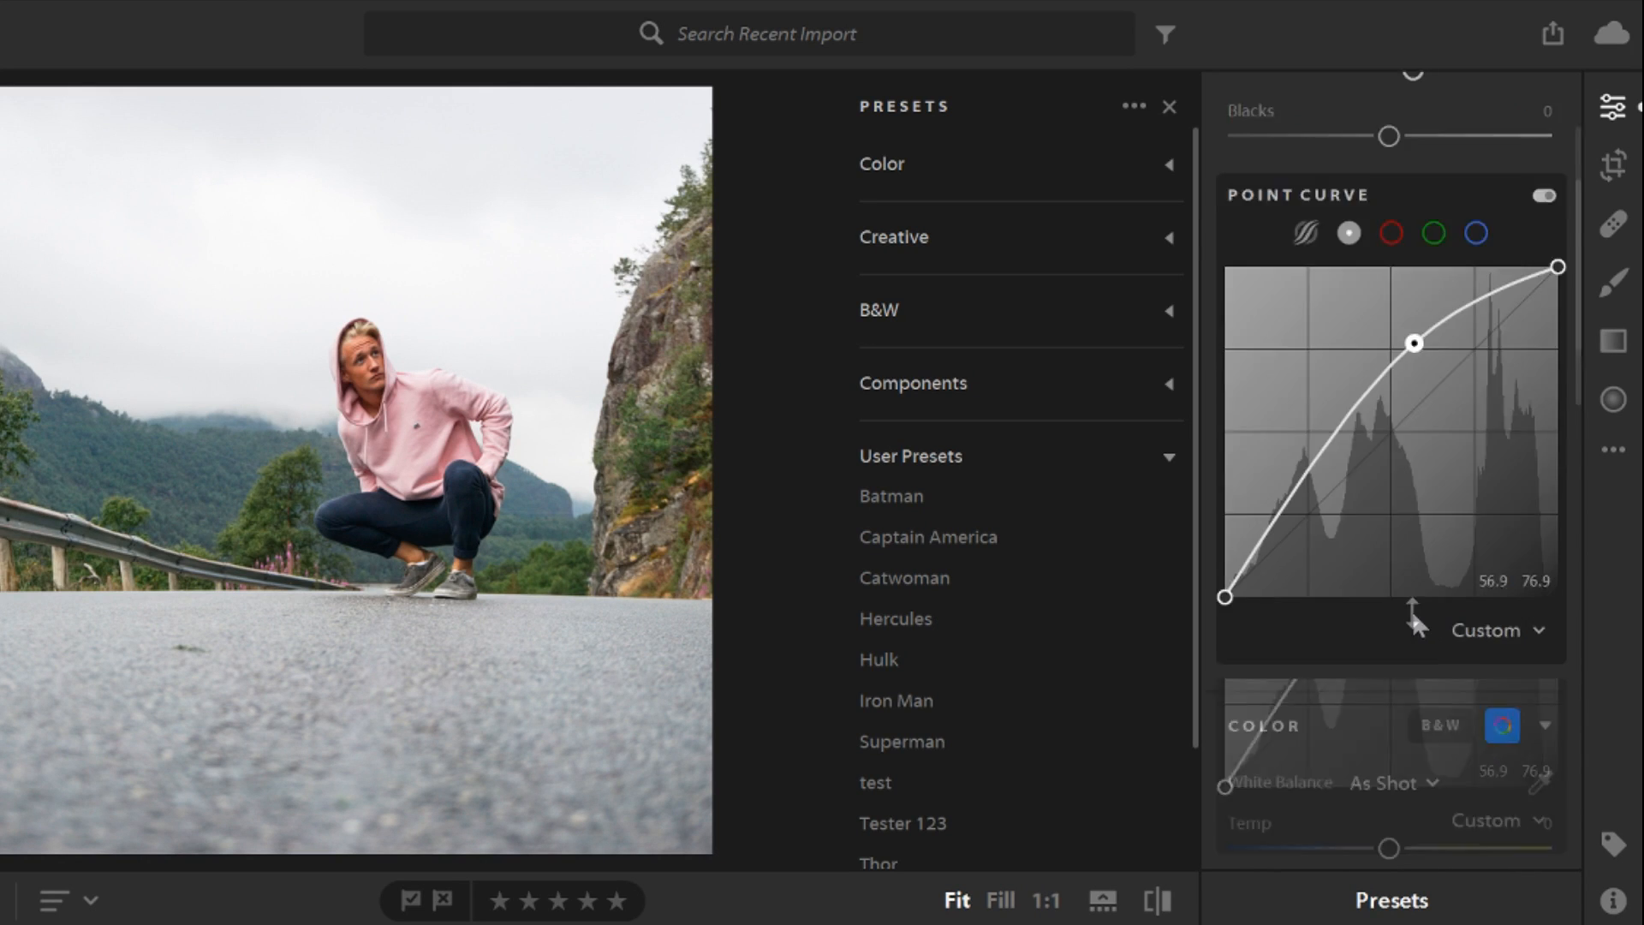
drag(1387, 657, 1401, 662)
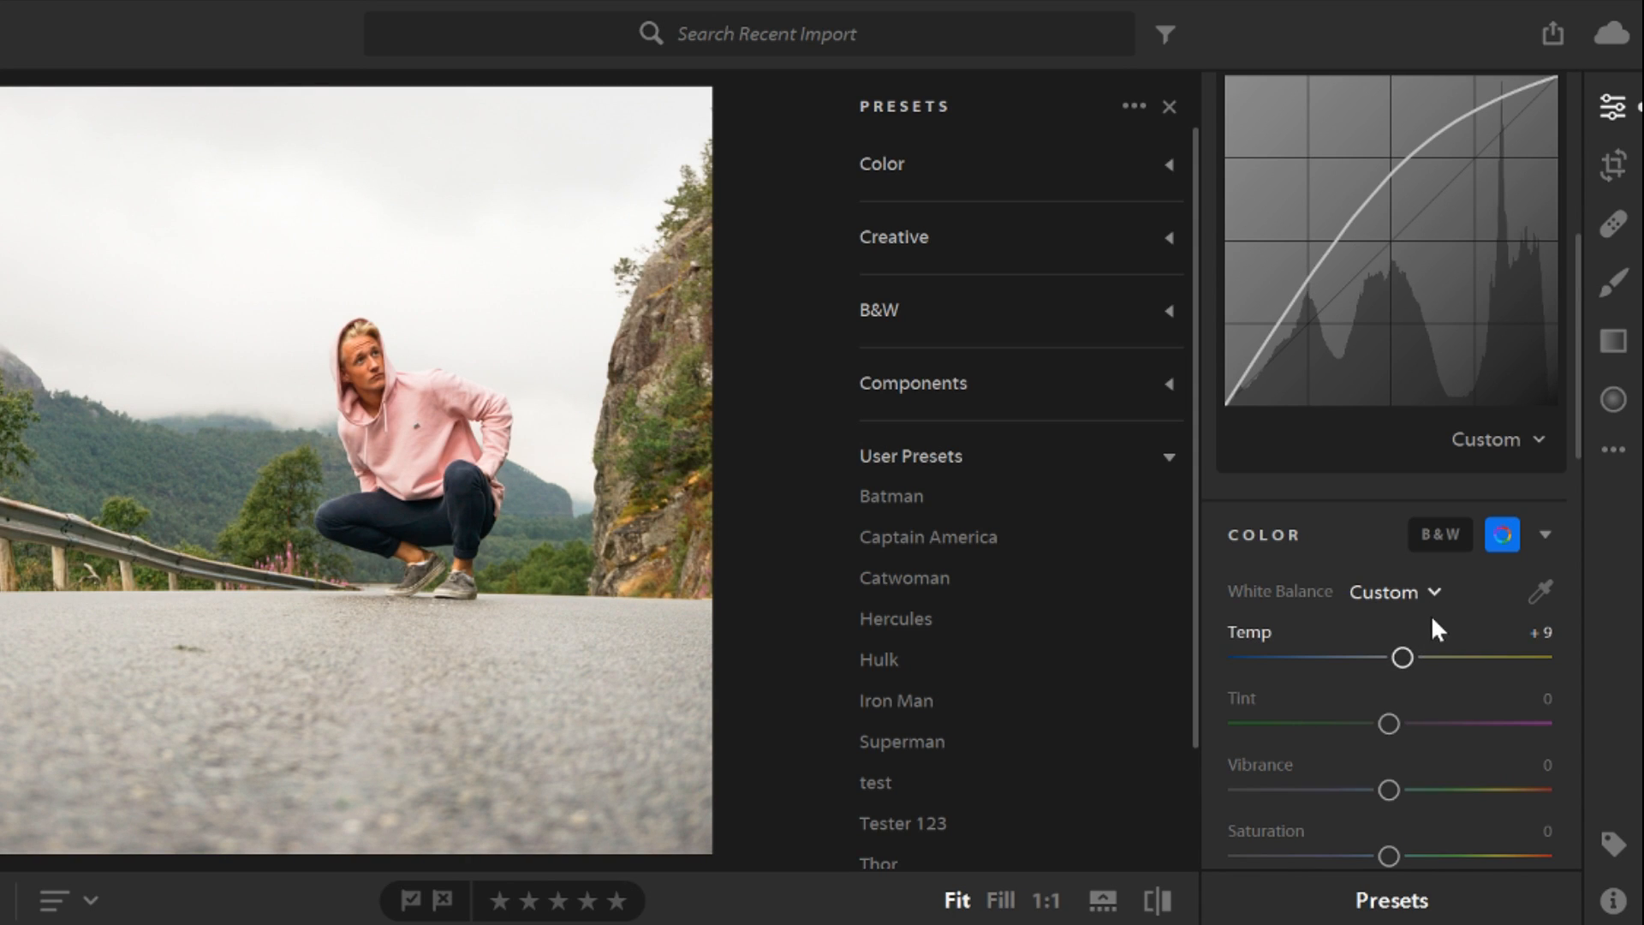
scroll(1431, 615, down, 3)
drag(1389, 533, 1394, 541)
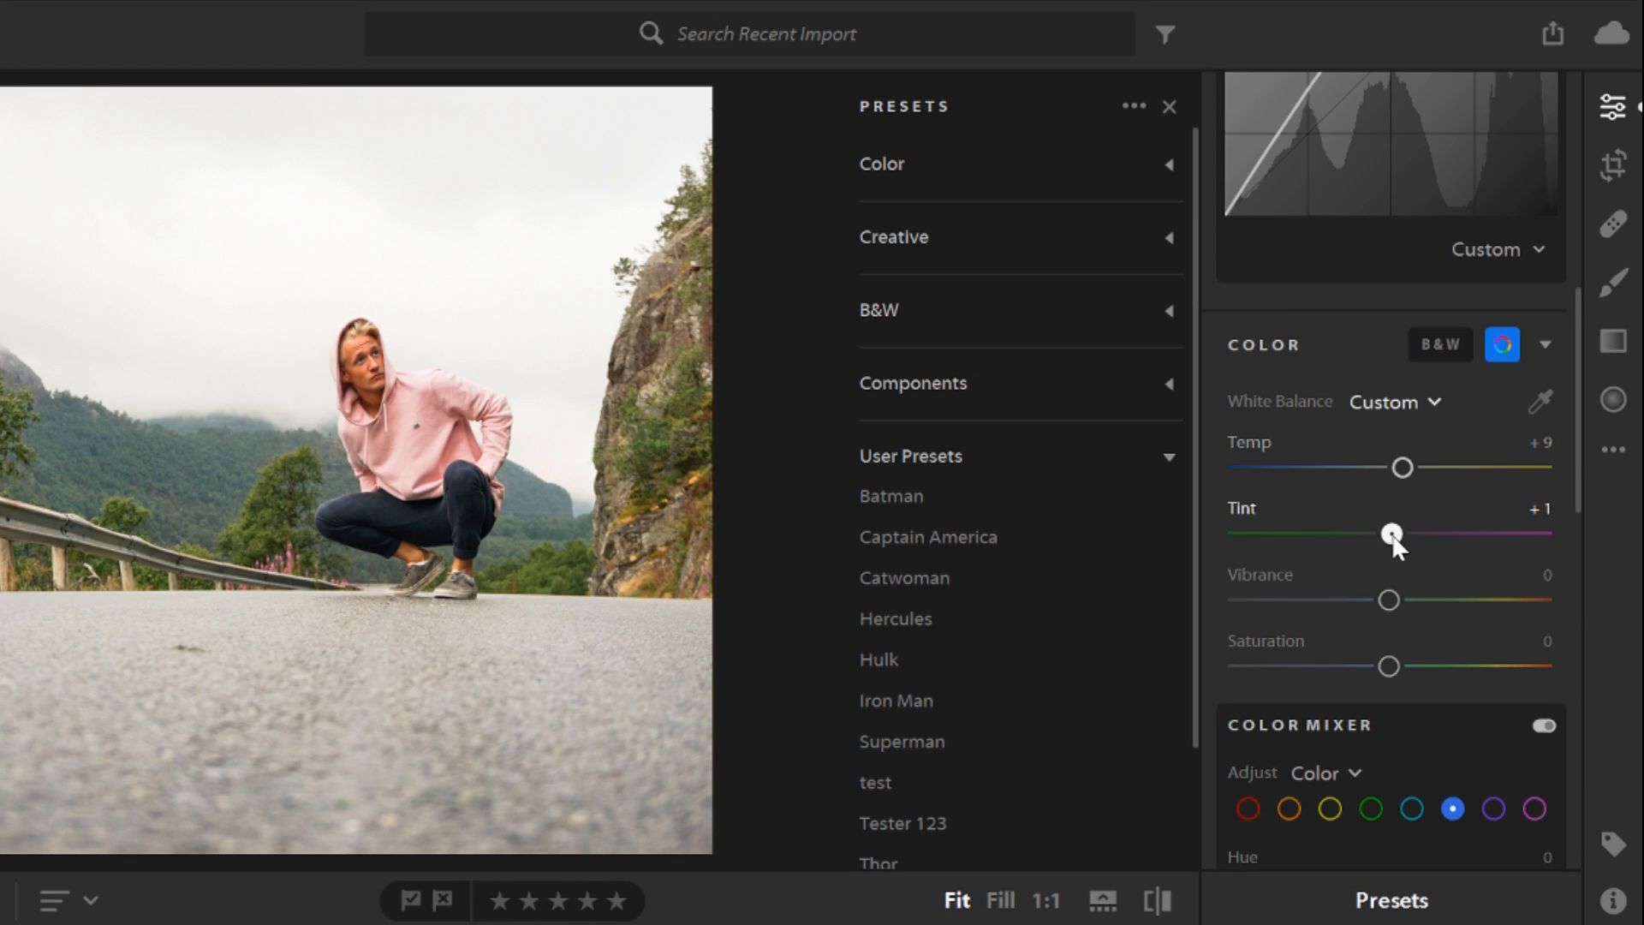
mouse_move(1390, 601)
mouse_down()
mouse_move(1579, 603)
mouse_move(1394, 602)
mouse_move(1415, 599)
mouse_up()
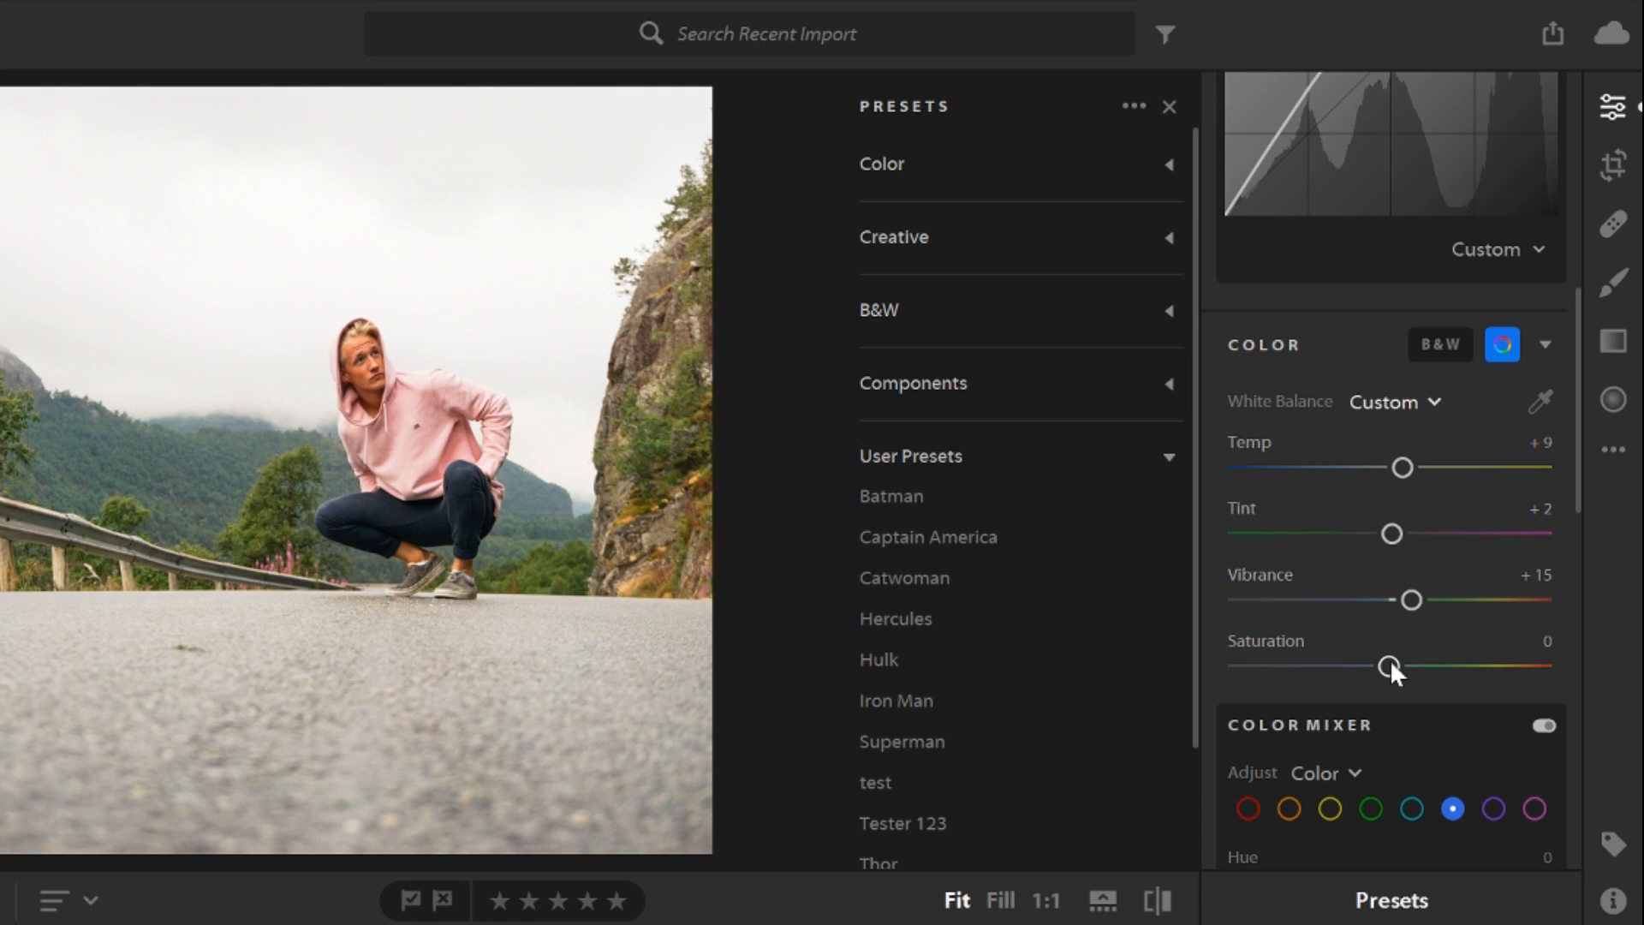
drag(1391, 663, 1413, 668)
Adjust the luminance of the orange range slightly in the Color Mixer
scroll(1413, 609, down, 3)
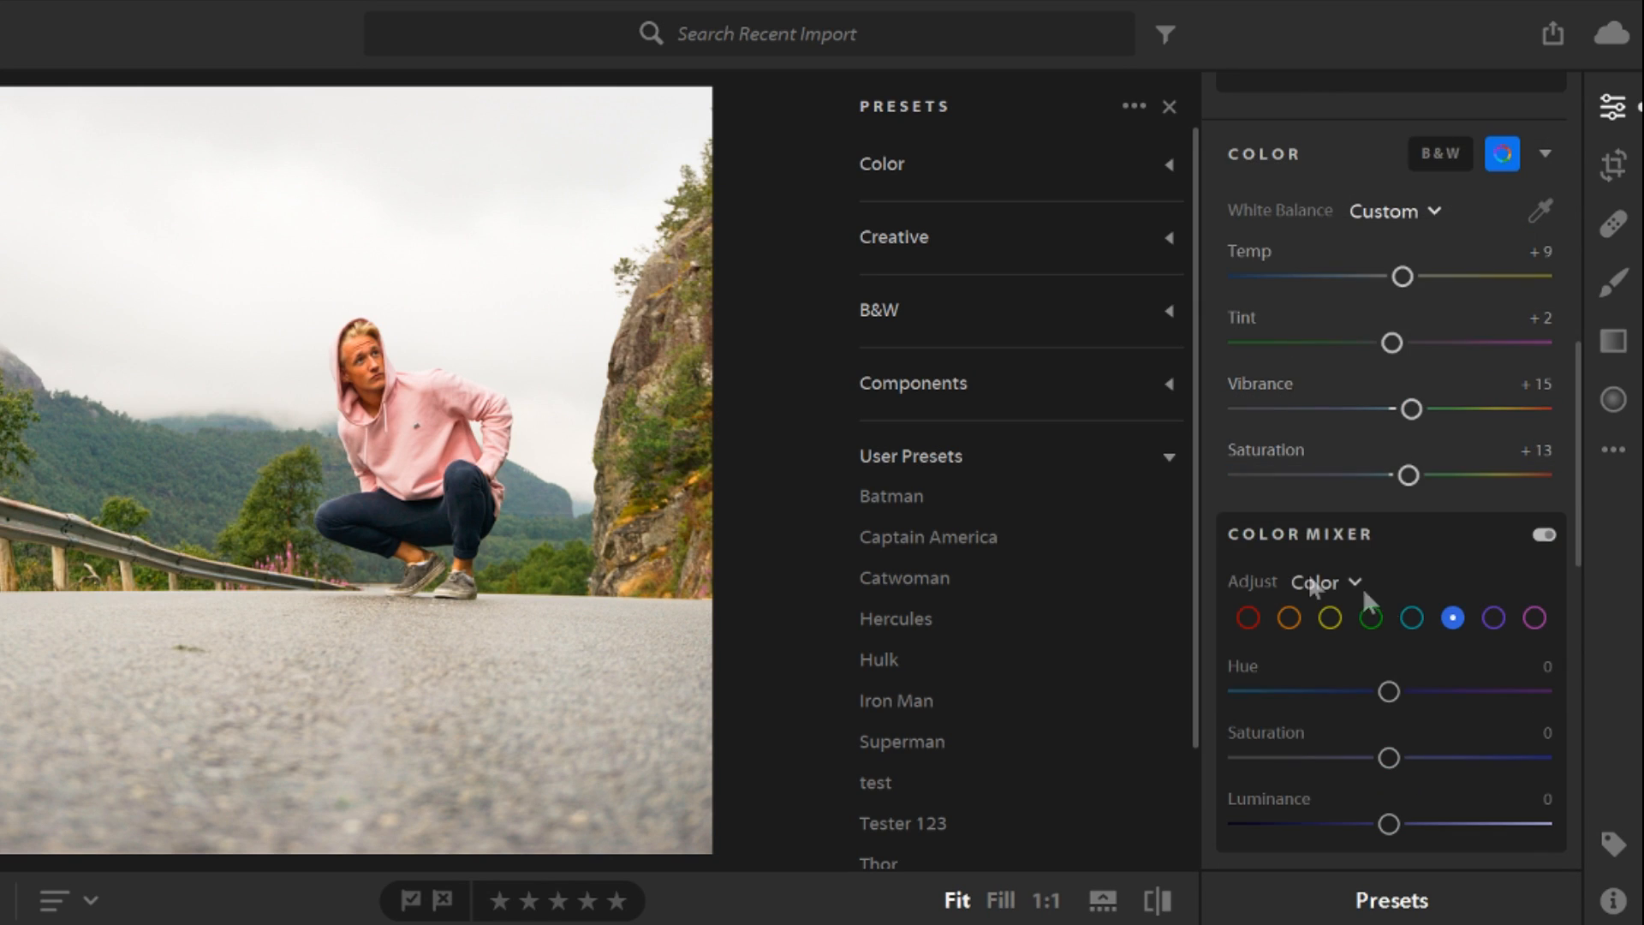
scroll(1395, 589, down, 3)
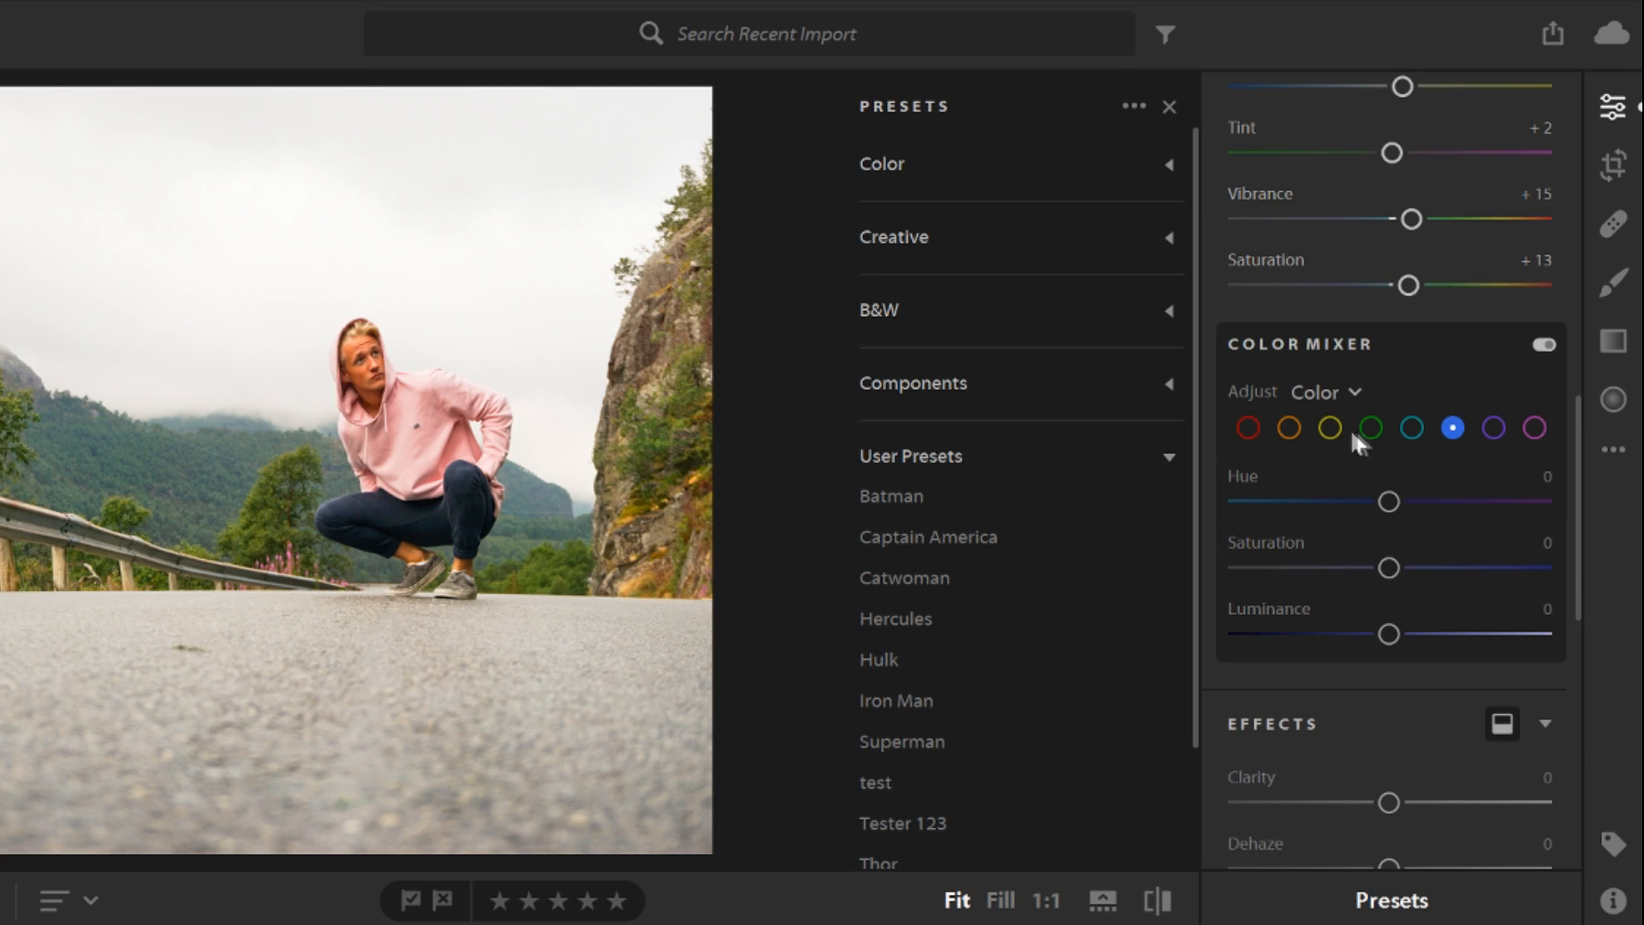
click(1289, 428)
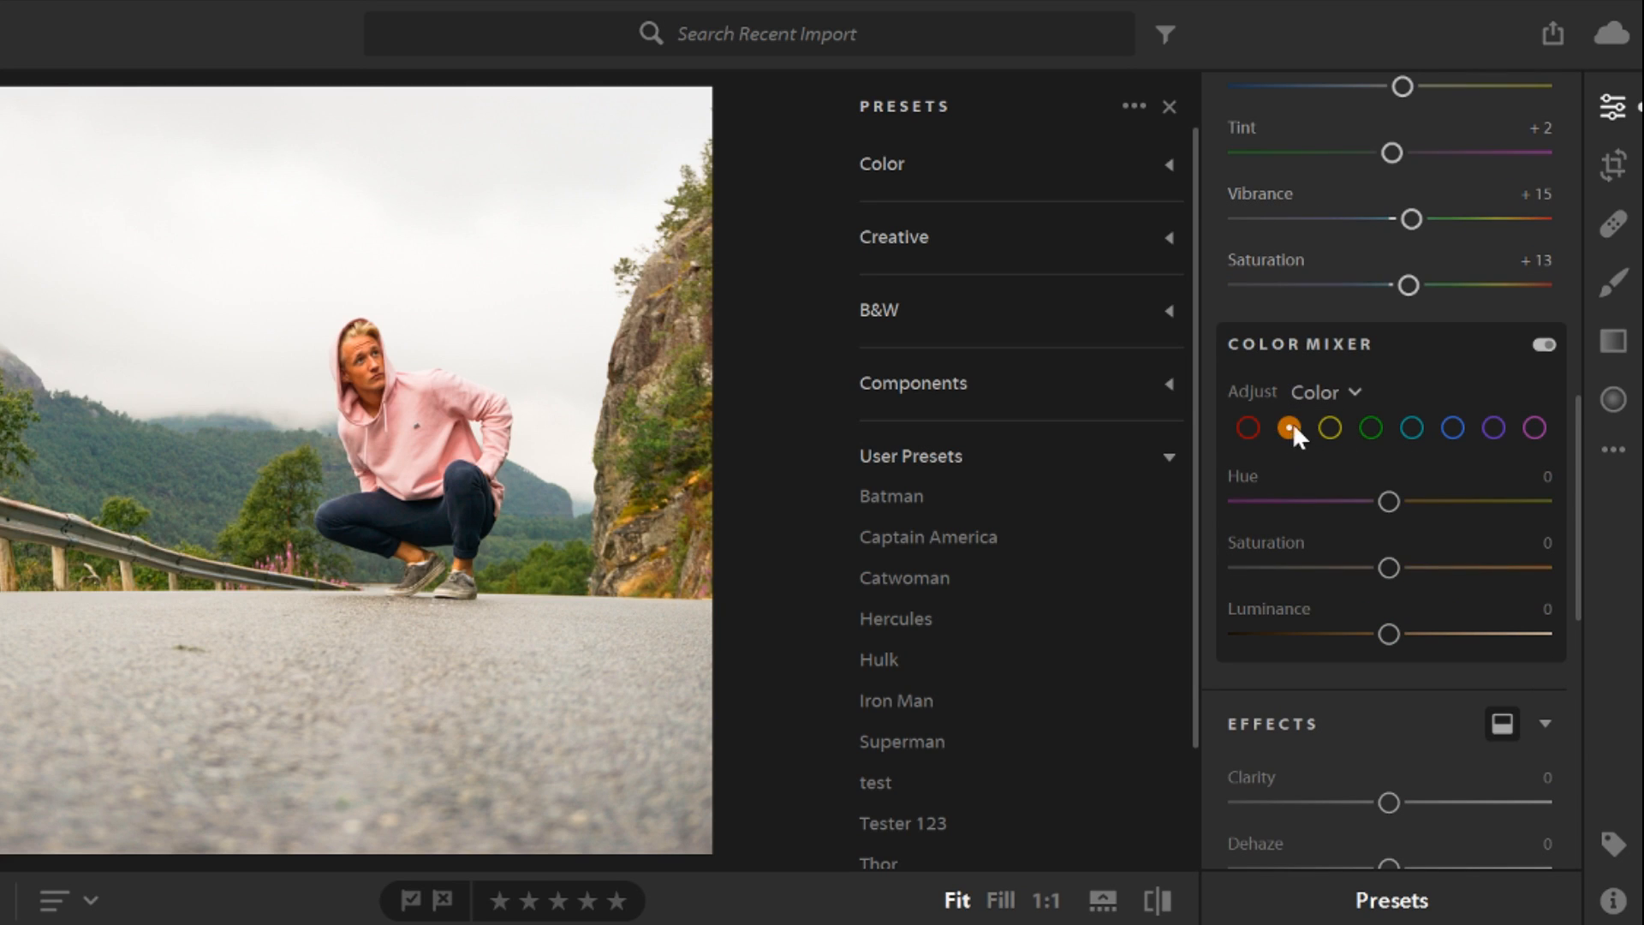
mouse_move(1381, 629)
mouse_down()
mouse_move(1312, 632)
mouse_move(1386, 634)
mouse_up()
Set the green range in the Color Mixer to Hue +100, Saturation -23 and Luminance +100
click(1372, 426)
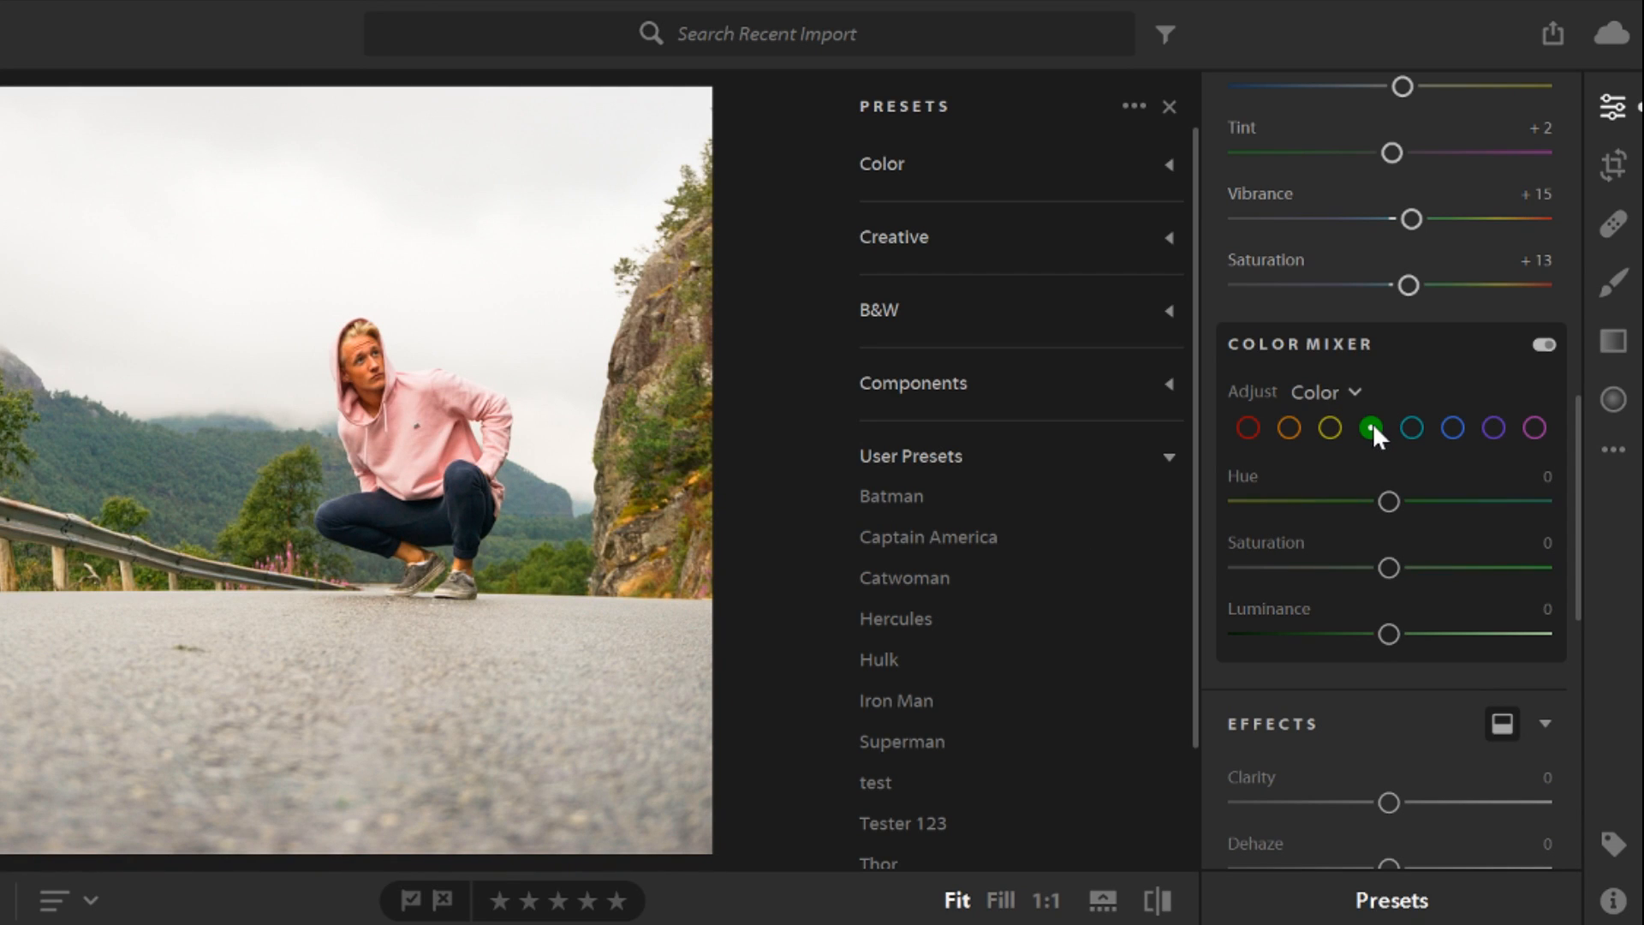
drag(1392, 501, 1605, 506)
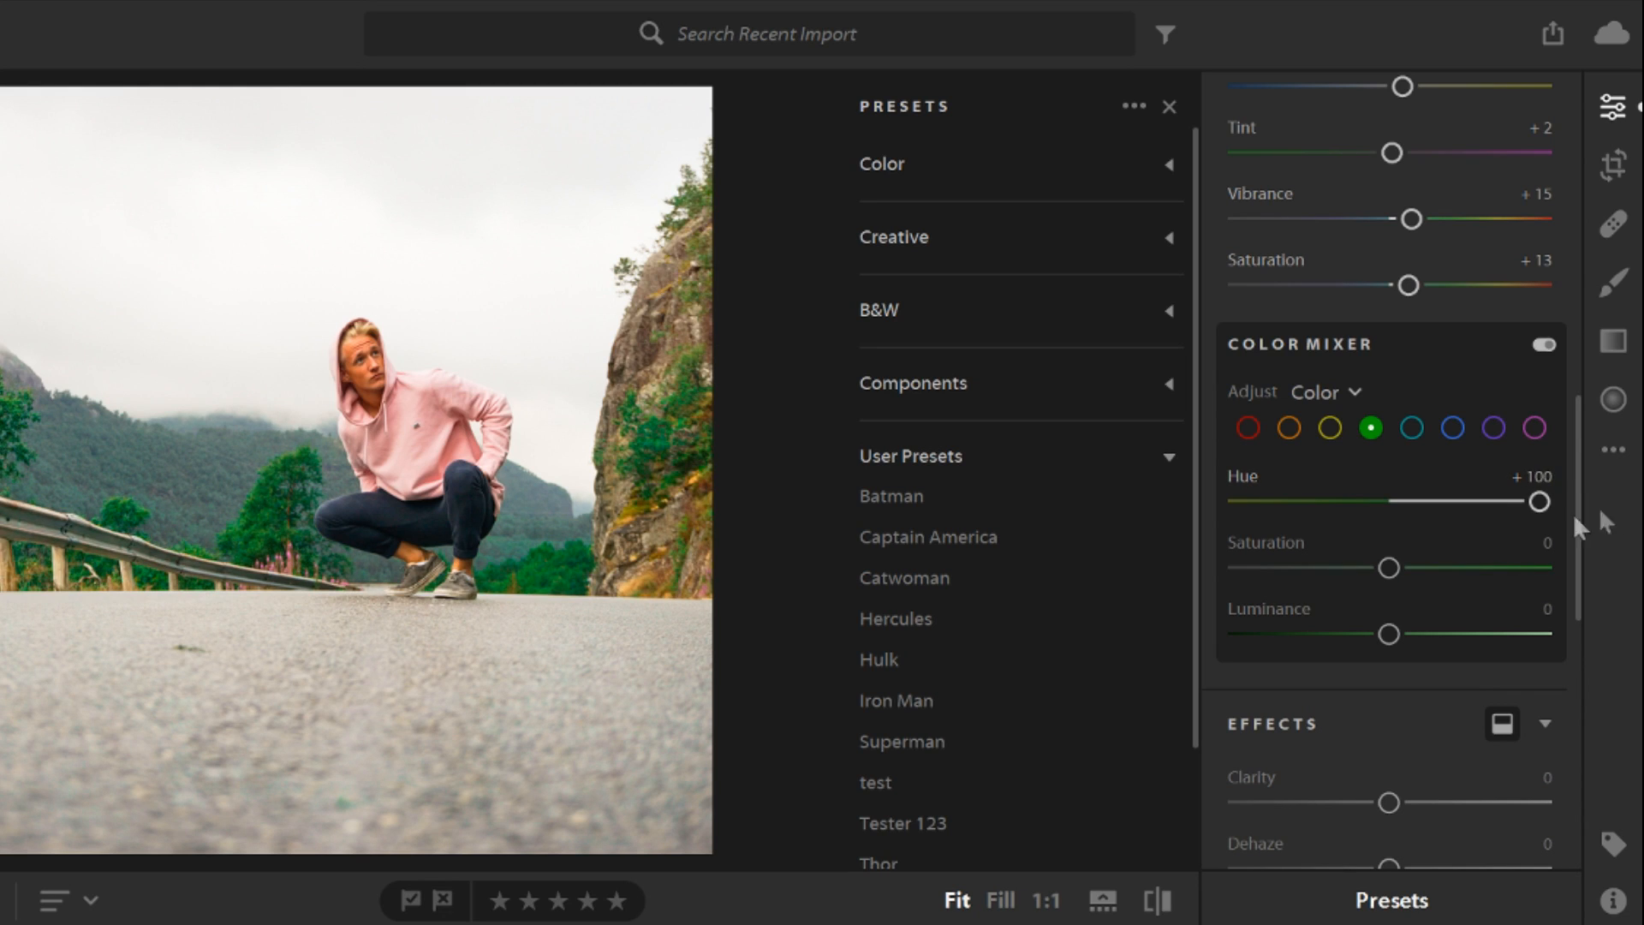
mouse_move(1391, 568)
mouse_down()
mouse_move(1540, 569)
mouse_move(1276, 569)
mouse_move(1550, 569)
mouse_move(1395, 568)
mouse_up()
drag(1394, 635, 1497, 634)
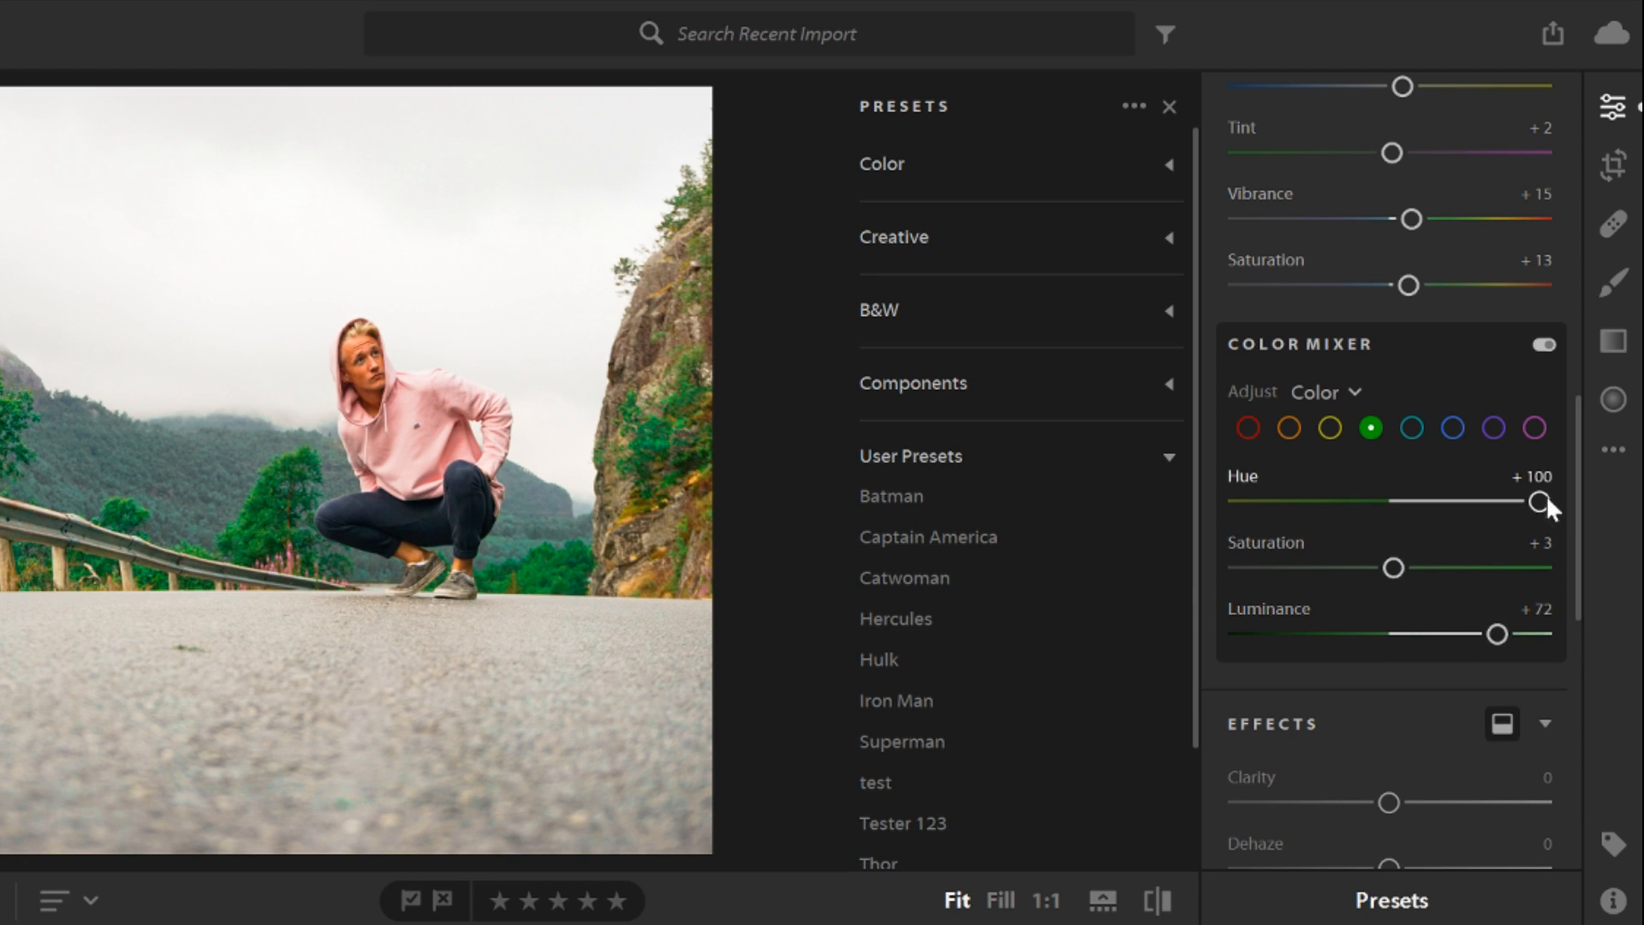
mouse_move(1539, 502)
mouse_down()
mouse_move(1485, 502)
mouse_move(1546, 505)
mouse_up()
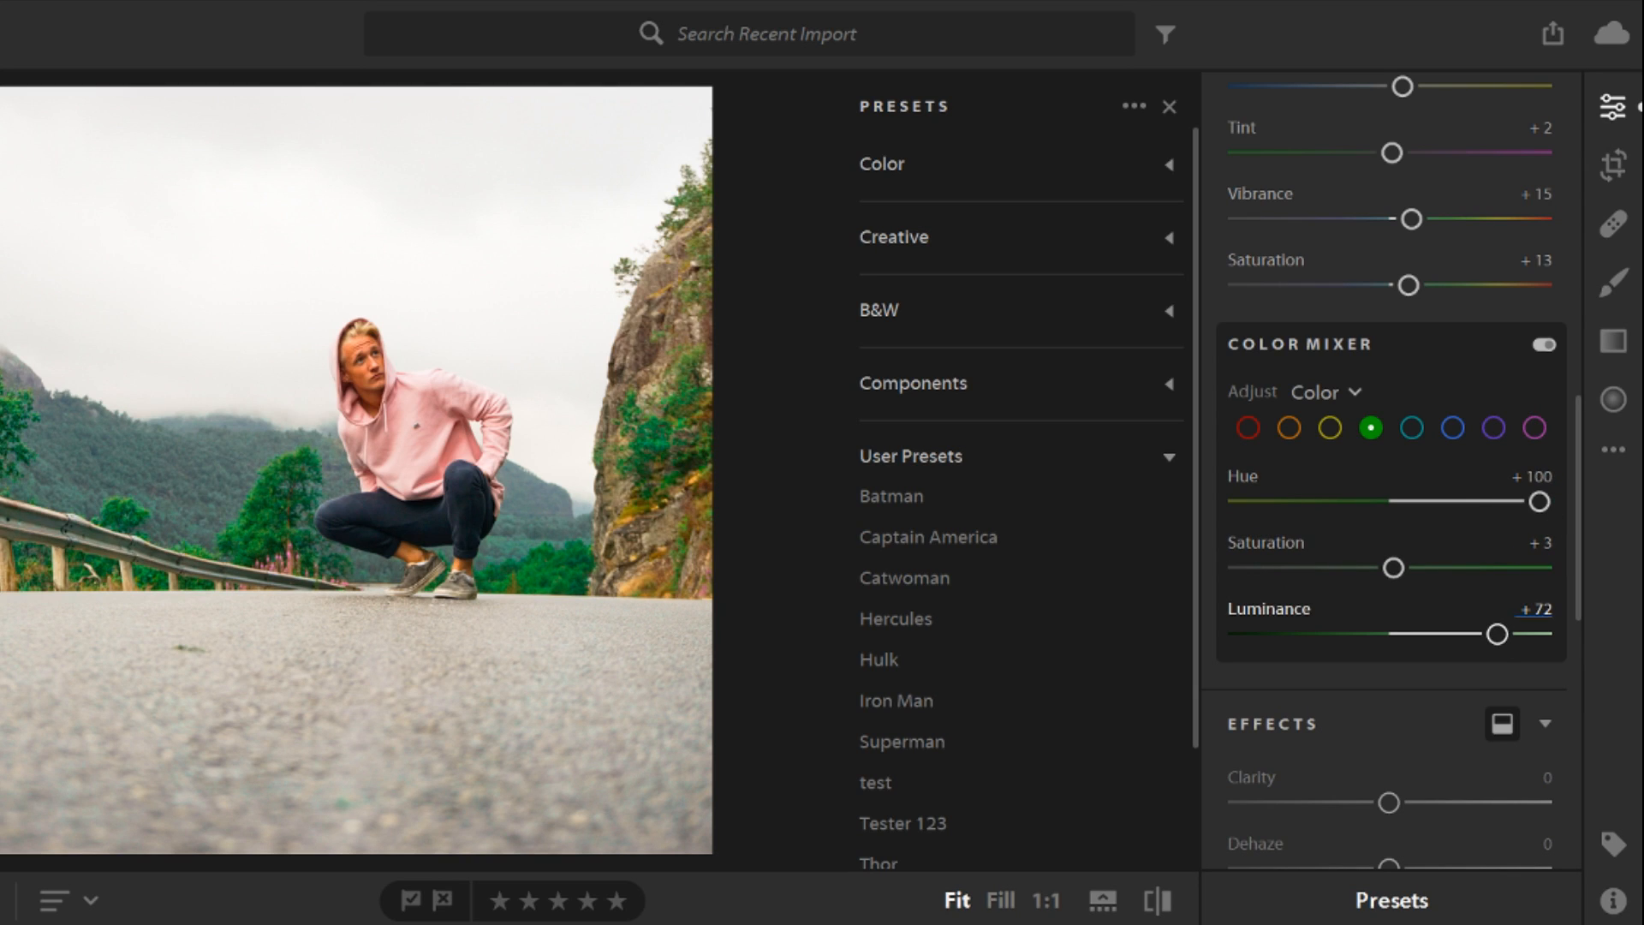
drag(1514, 637, 1591, 656)
drag(1525, 650, 1527, 649)
drag(1394, 568, 1358, 566)
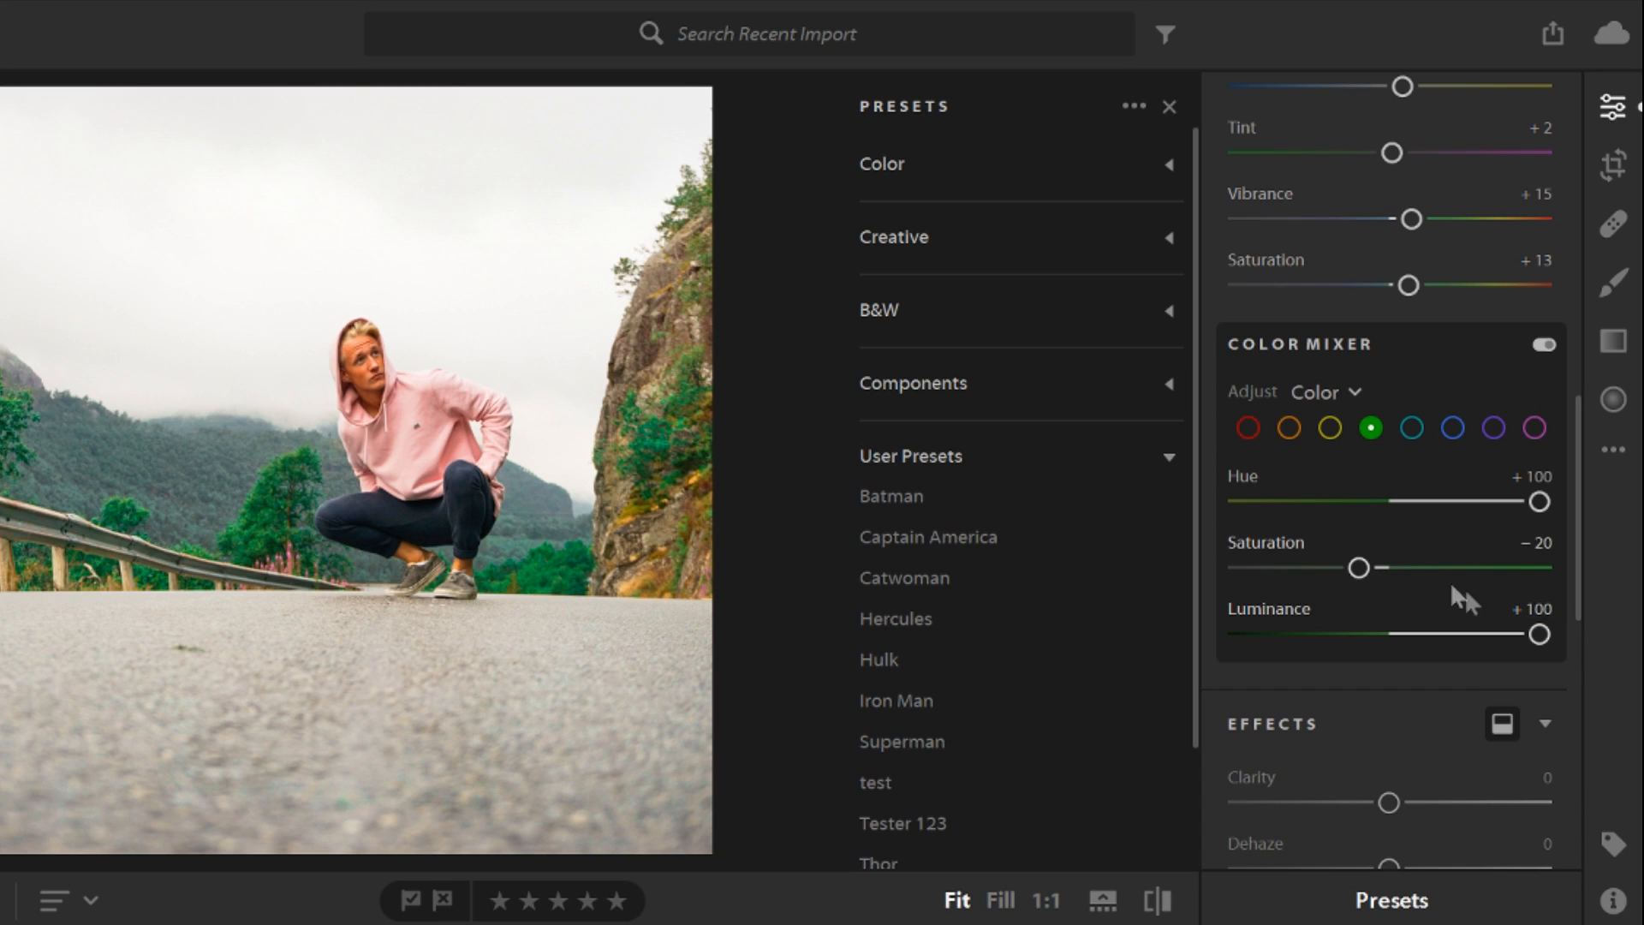
mouse_move(1358, 568)
mouse_down()
mouse_move(1589, 580)
mouse_move(1328, 568)
mouse_move(1353, 576)
mouse_up()
Try Clarity at +100, and reduce it to +32
scroll(1365, 594, down, 2)
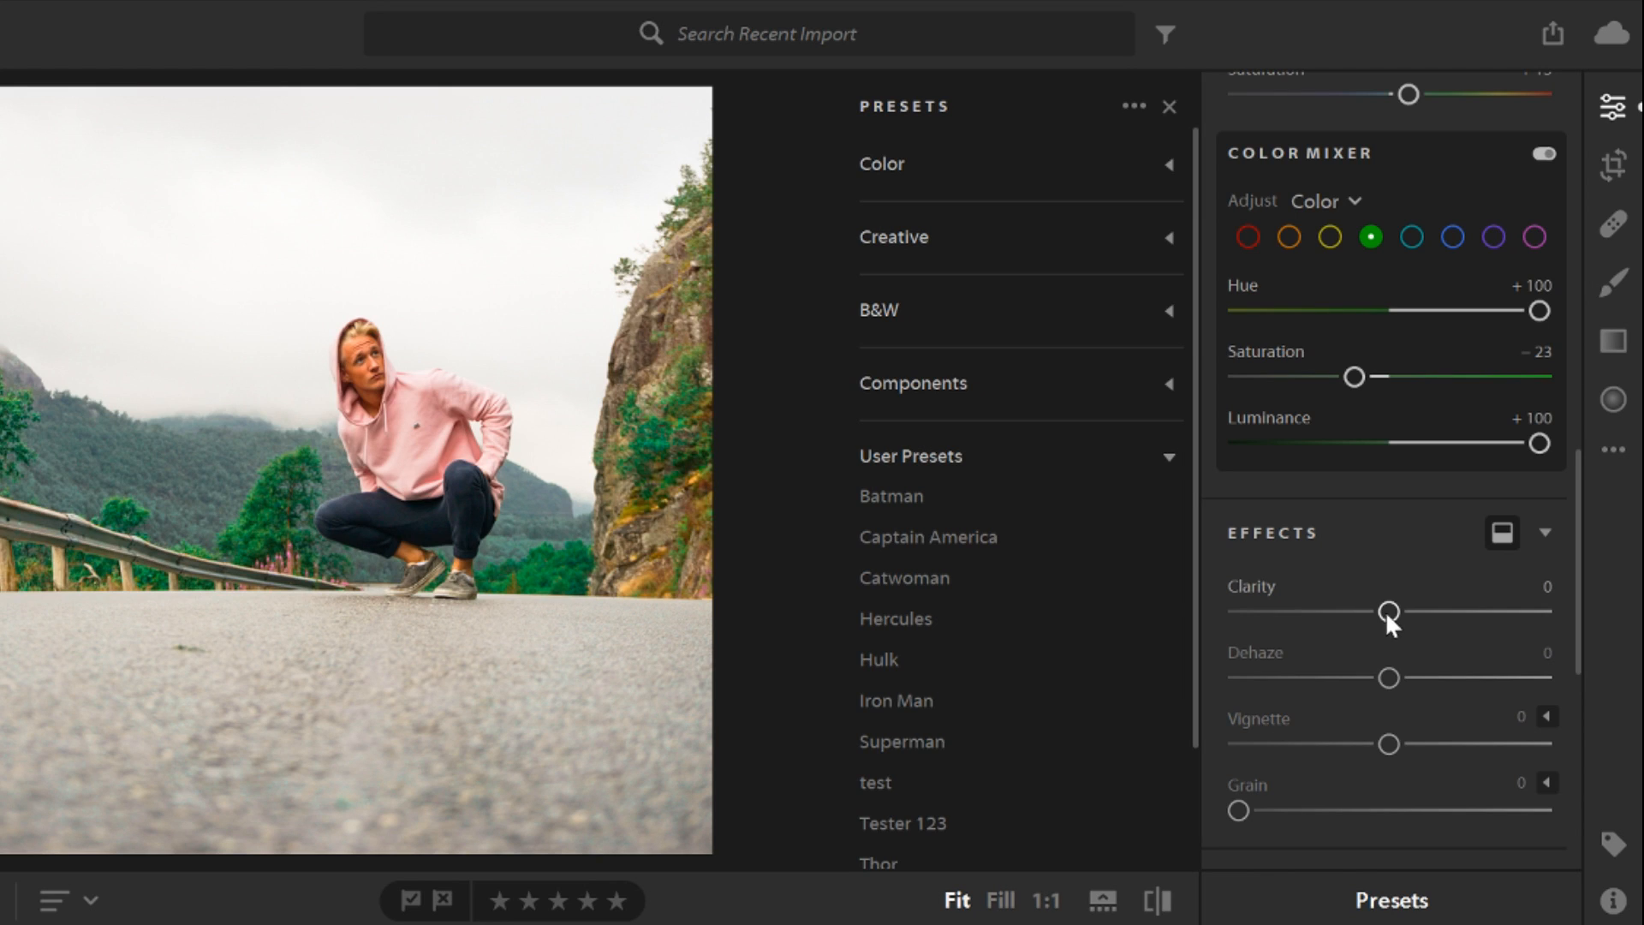
drag(1386, 610, 1549, 616)
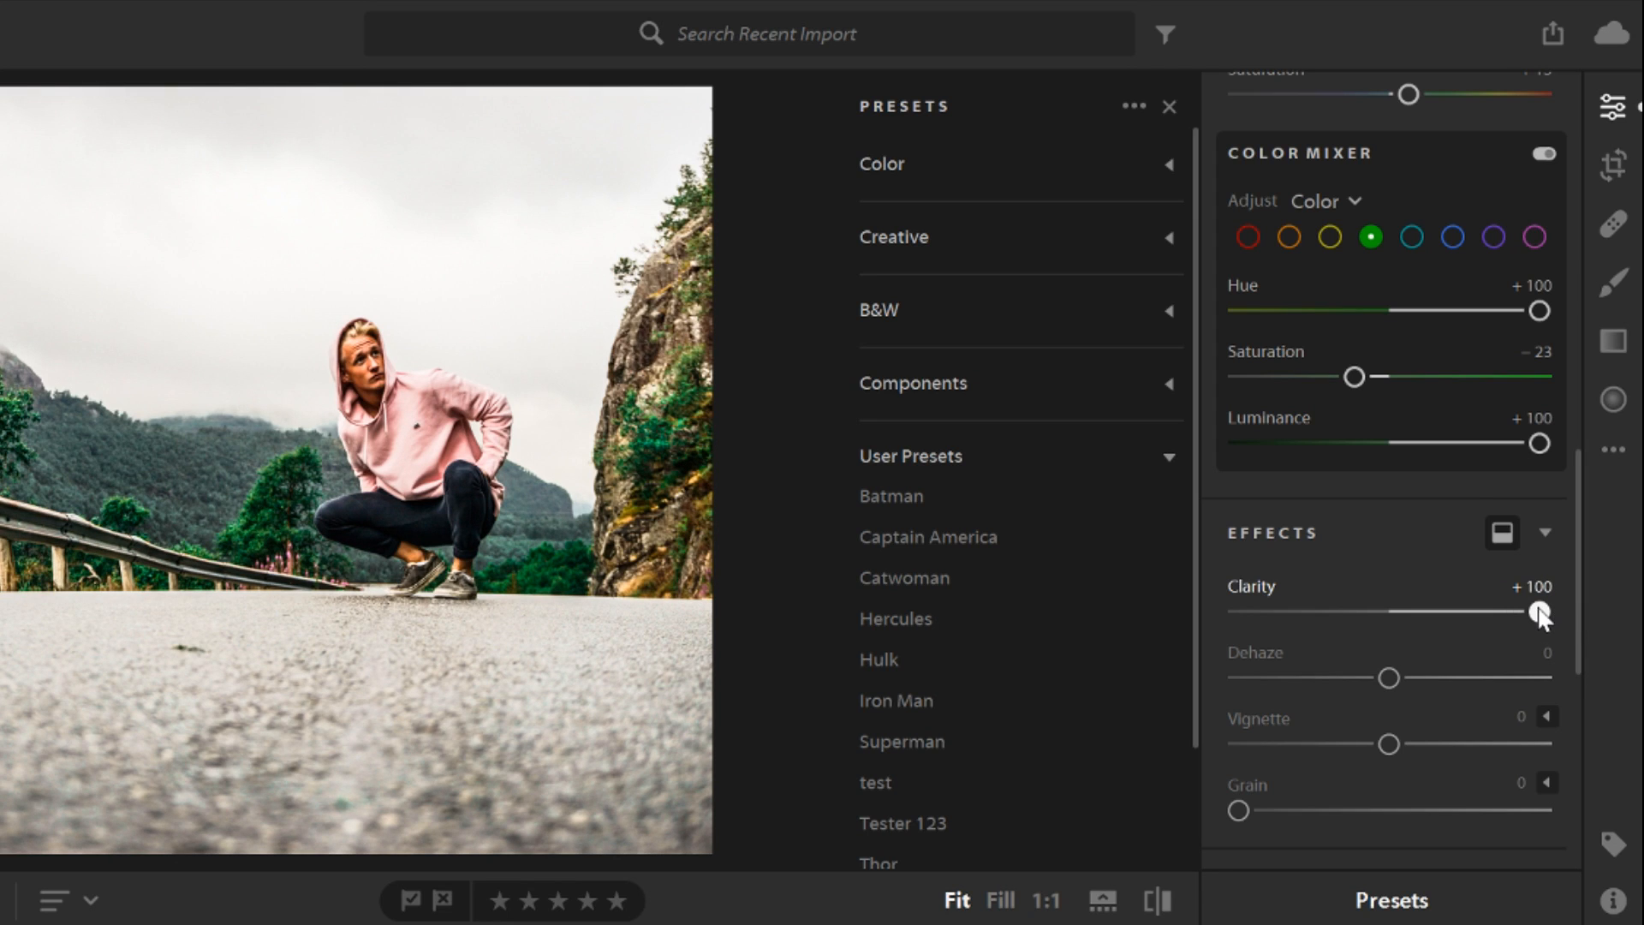
drag(1540, 615, 1437, 614)
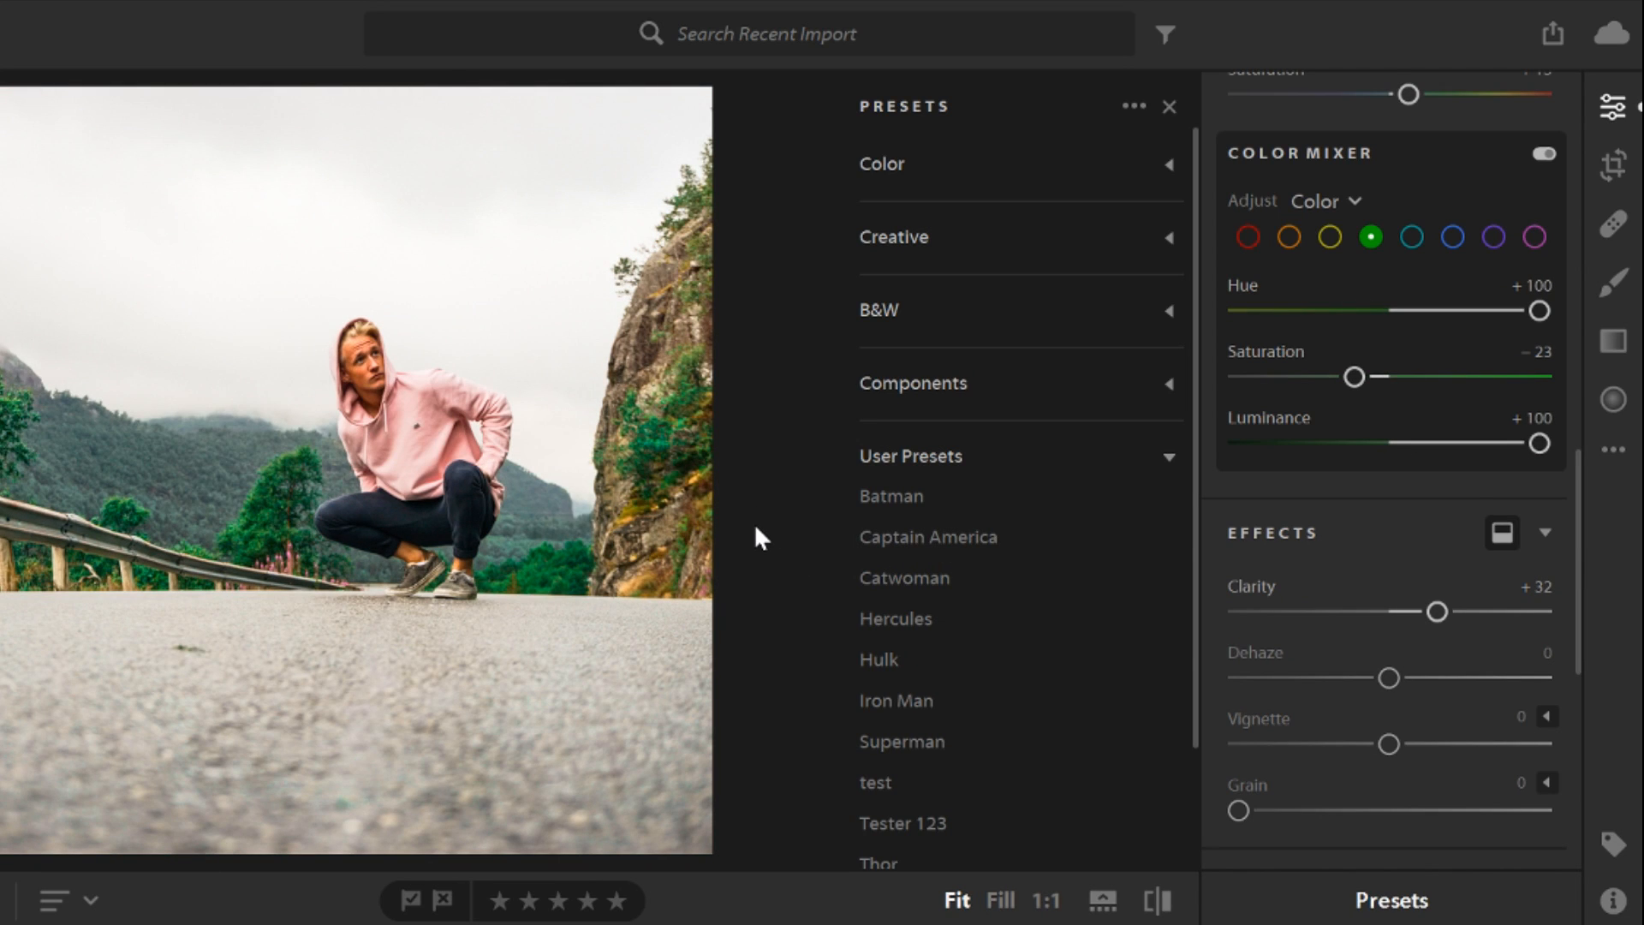
Apply the Captain America user preset to the road photo and raise Clarity to +32
click(914, 540)
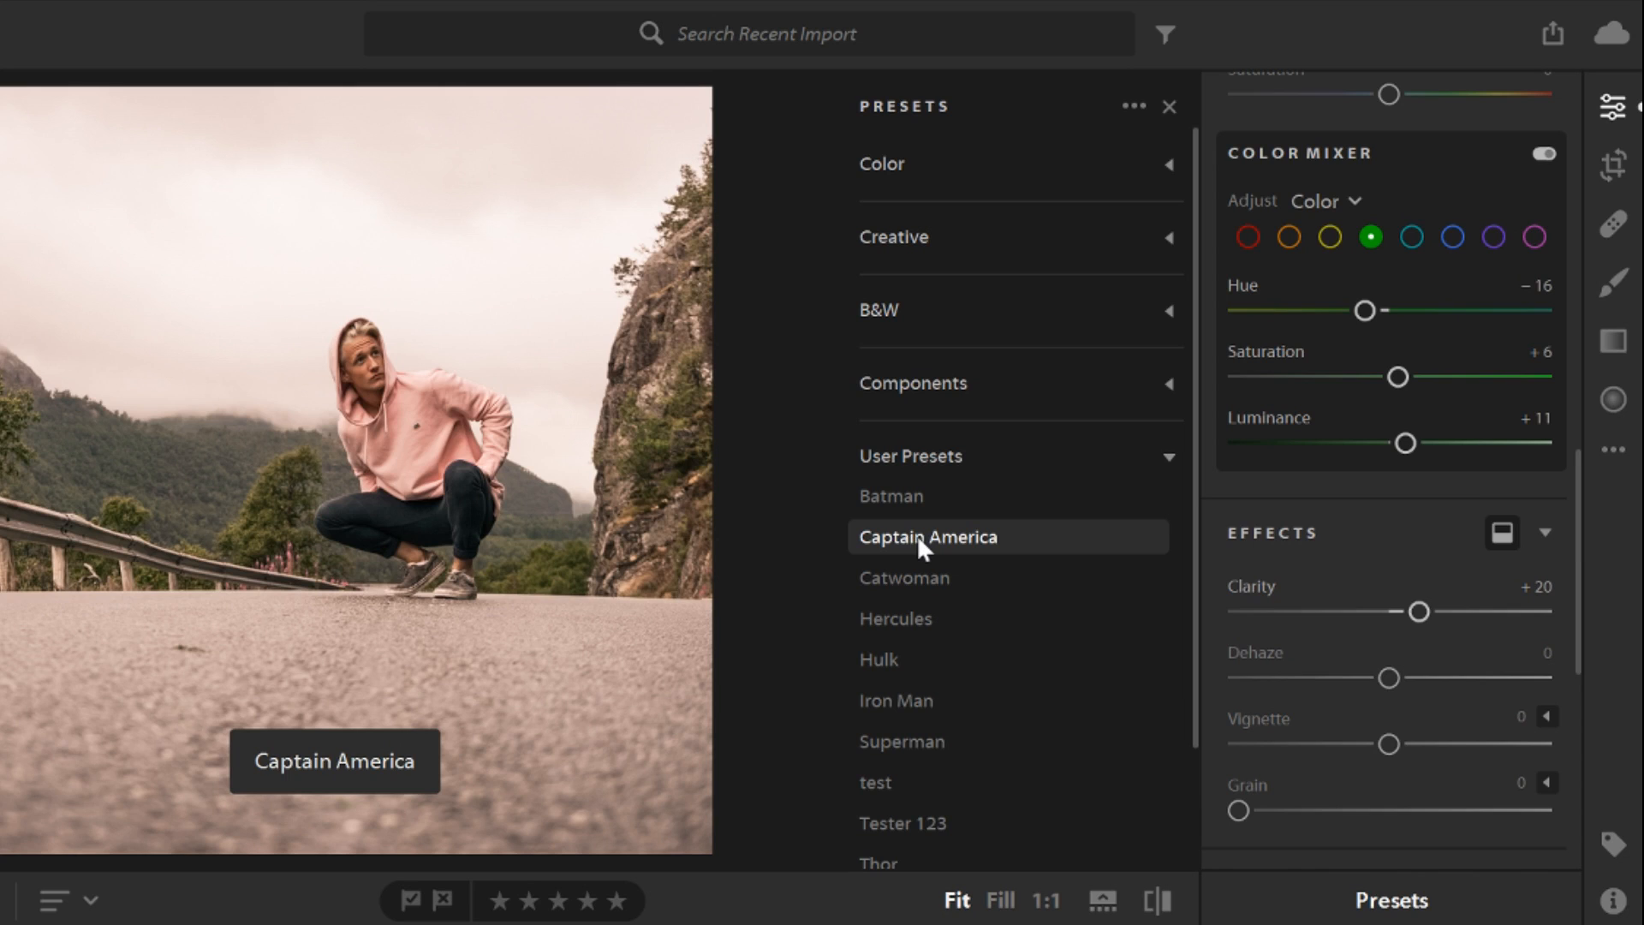
click(918, 536)
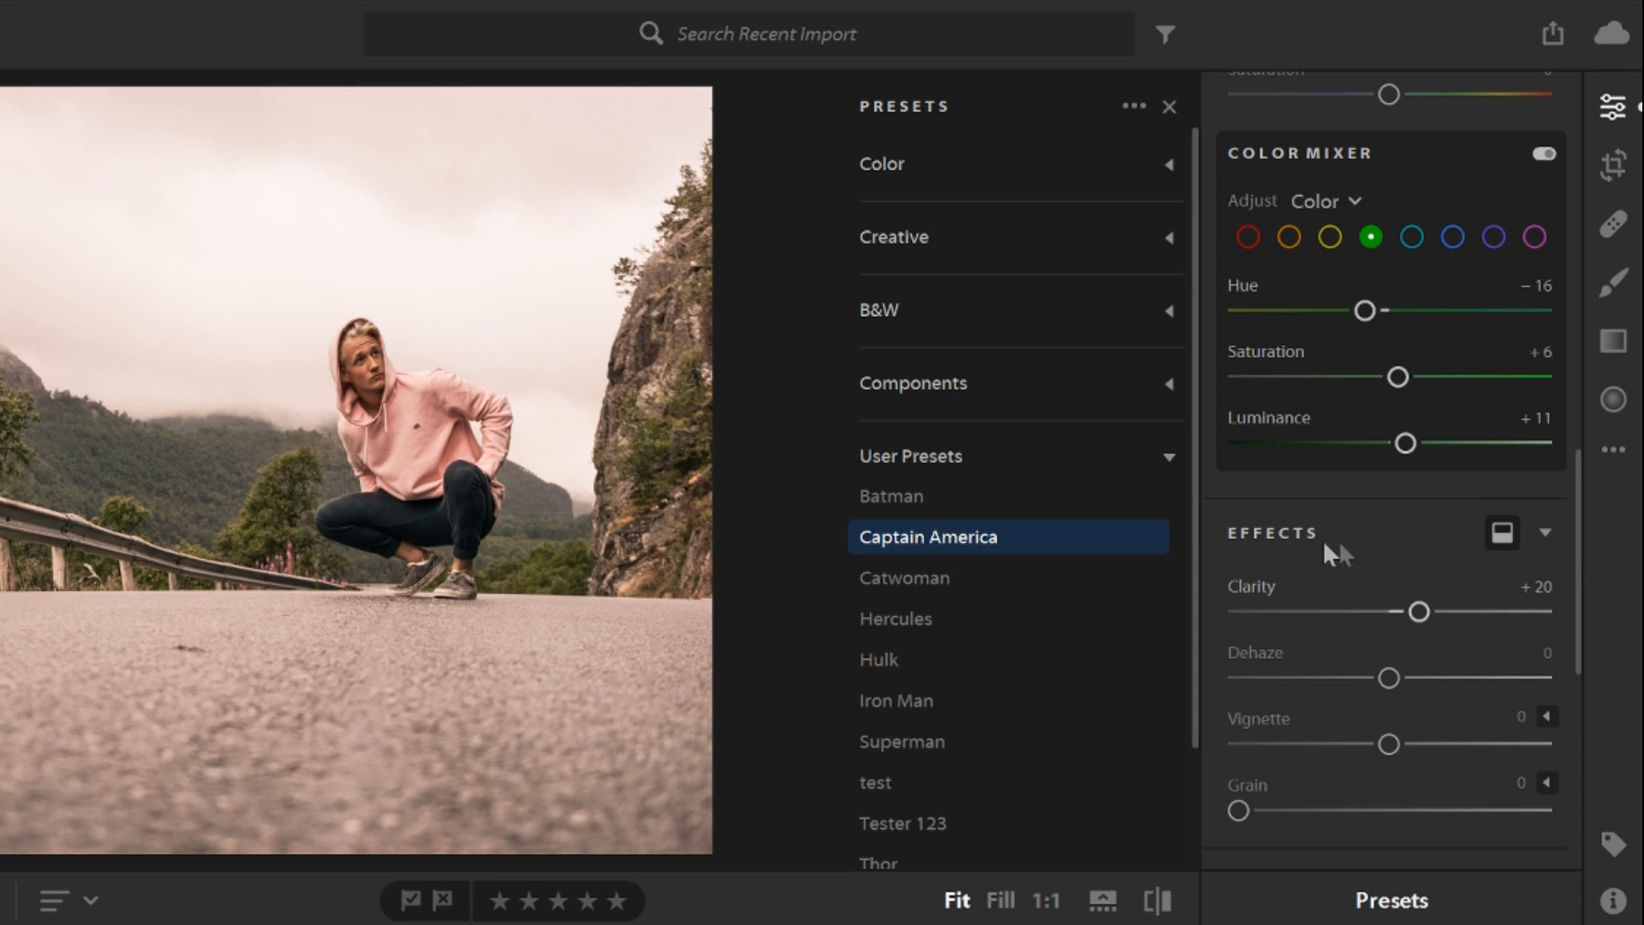
drag(1421, 605, 1443, 618)
Set the green range in the Color Mixer to Hue +87, Luminance +100 and Saturation +53
scroll(1422, 505, up, 2)
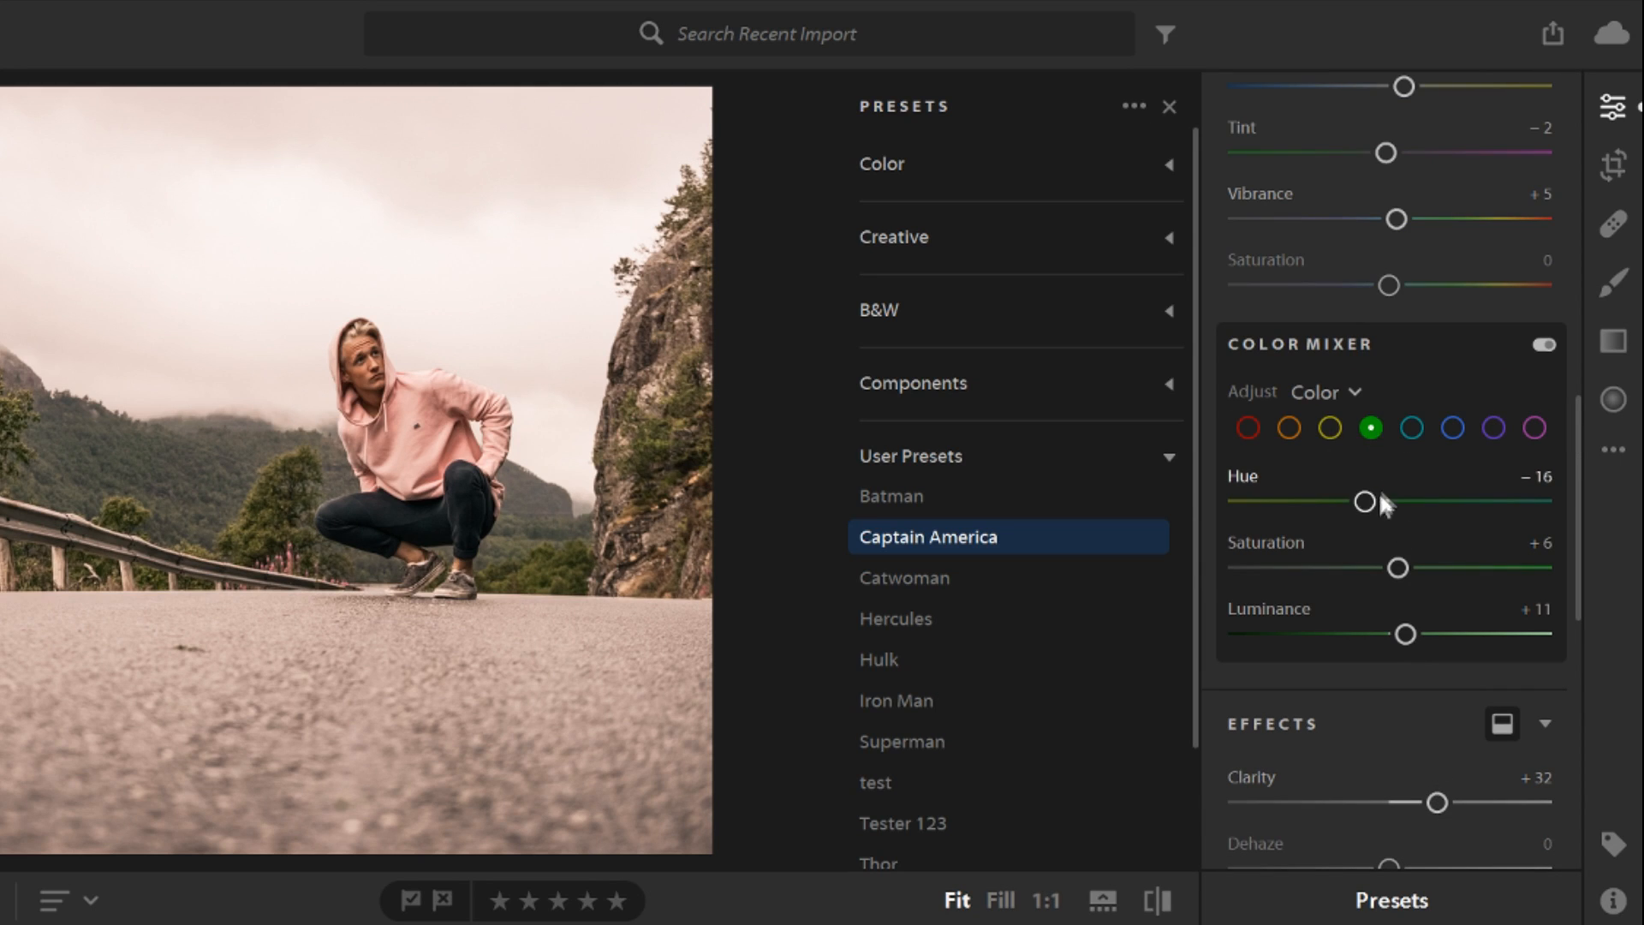
drag(1387, 502, 1520, 504)
drag(1405, 635, 1599, 643)
drag(1399, 565, 1472, 578)
scroll(1391, 518, up, 2)
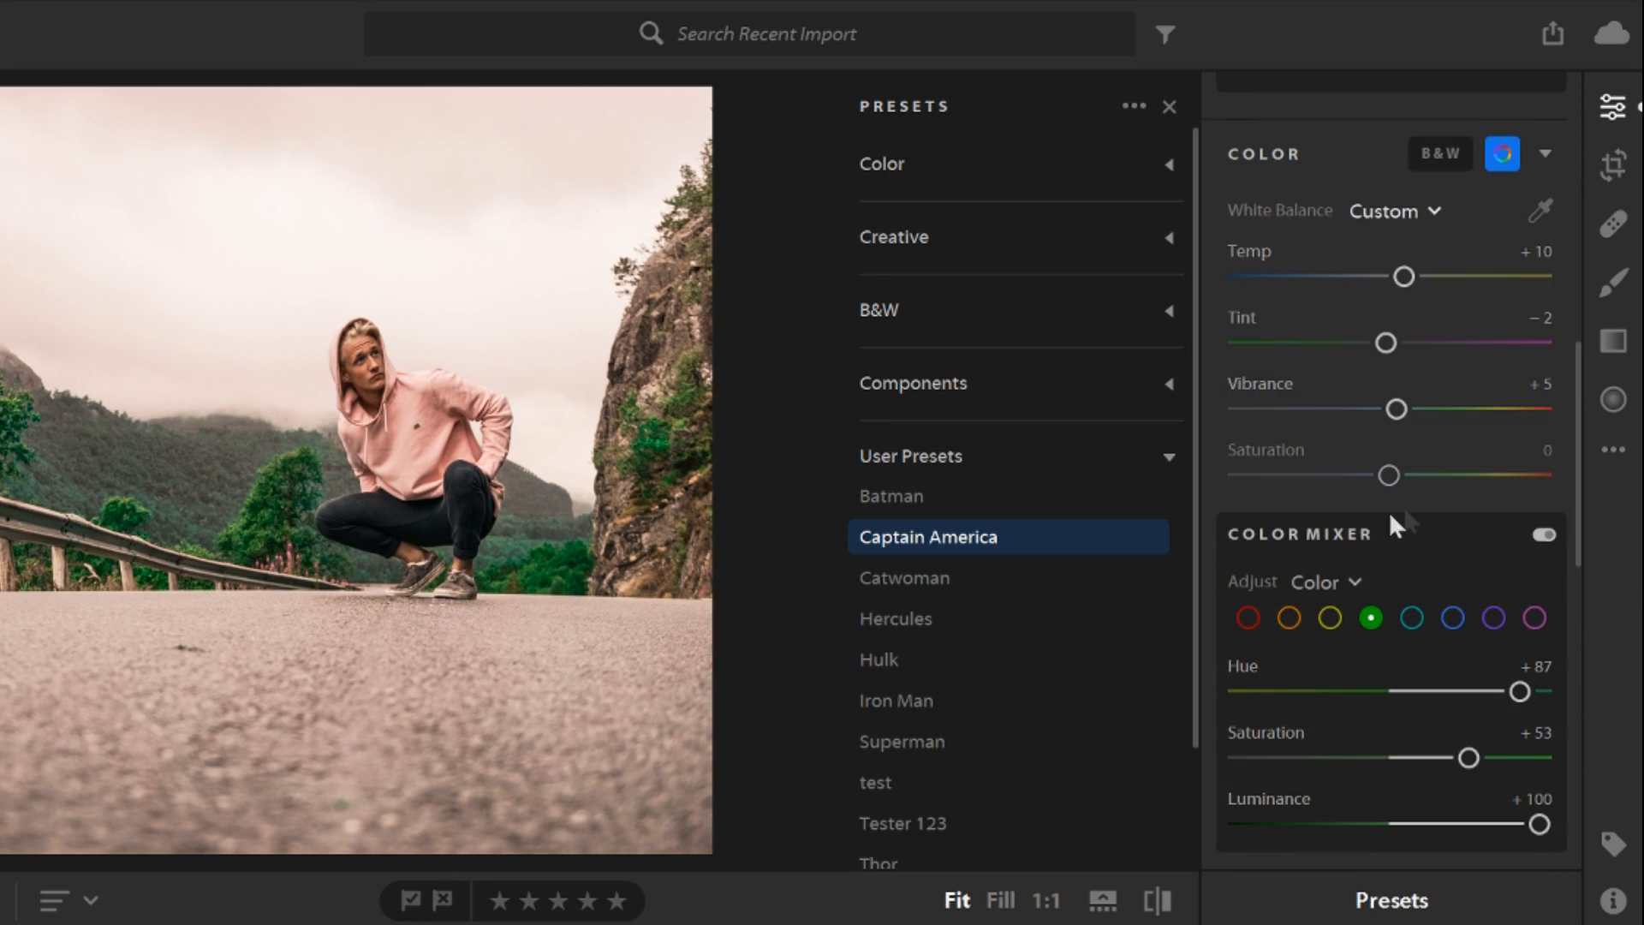
scroll(1329, 613, up, 2)
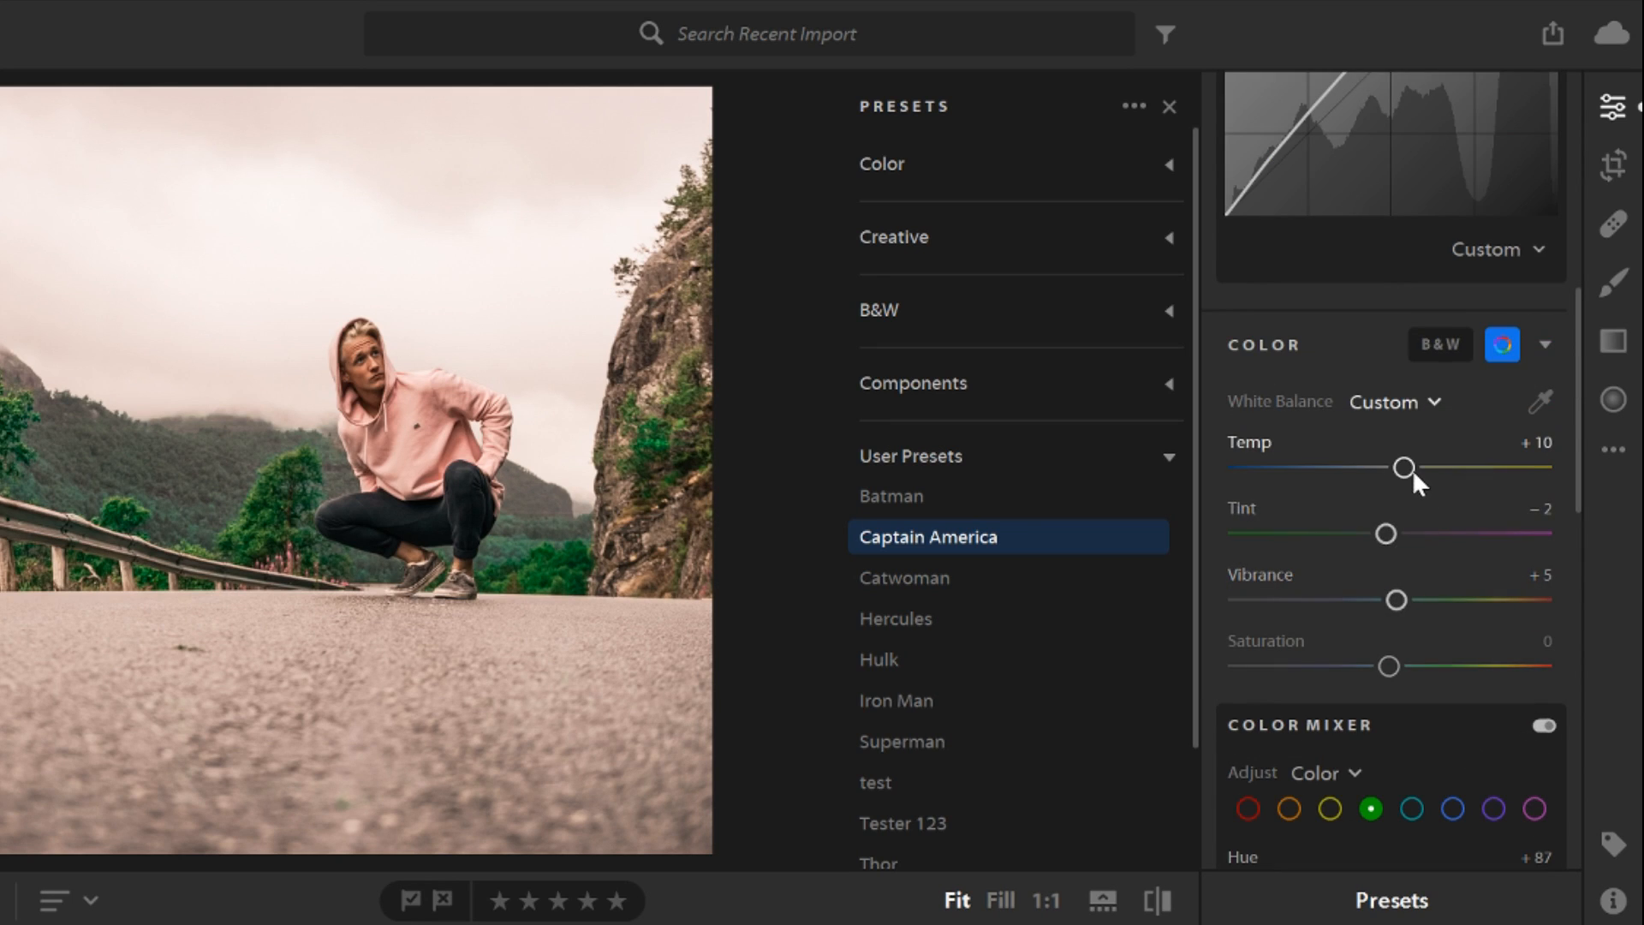
scroll(1379, 537, up, 7)
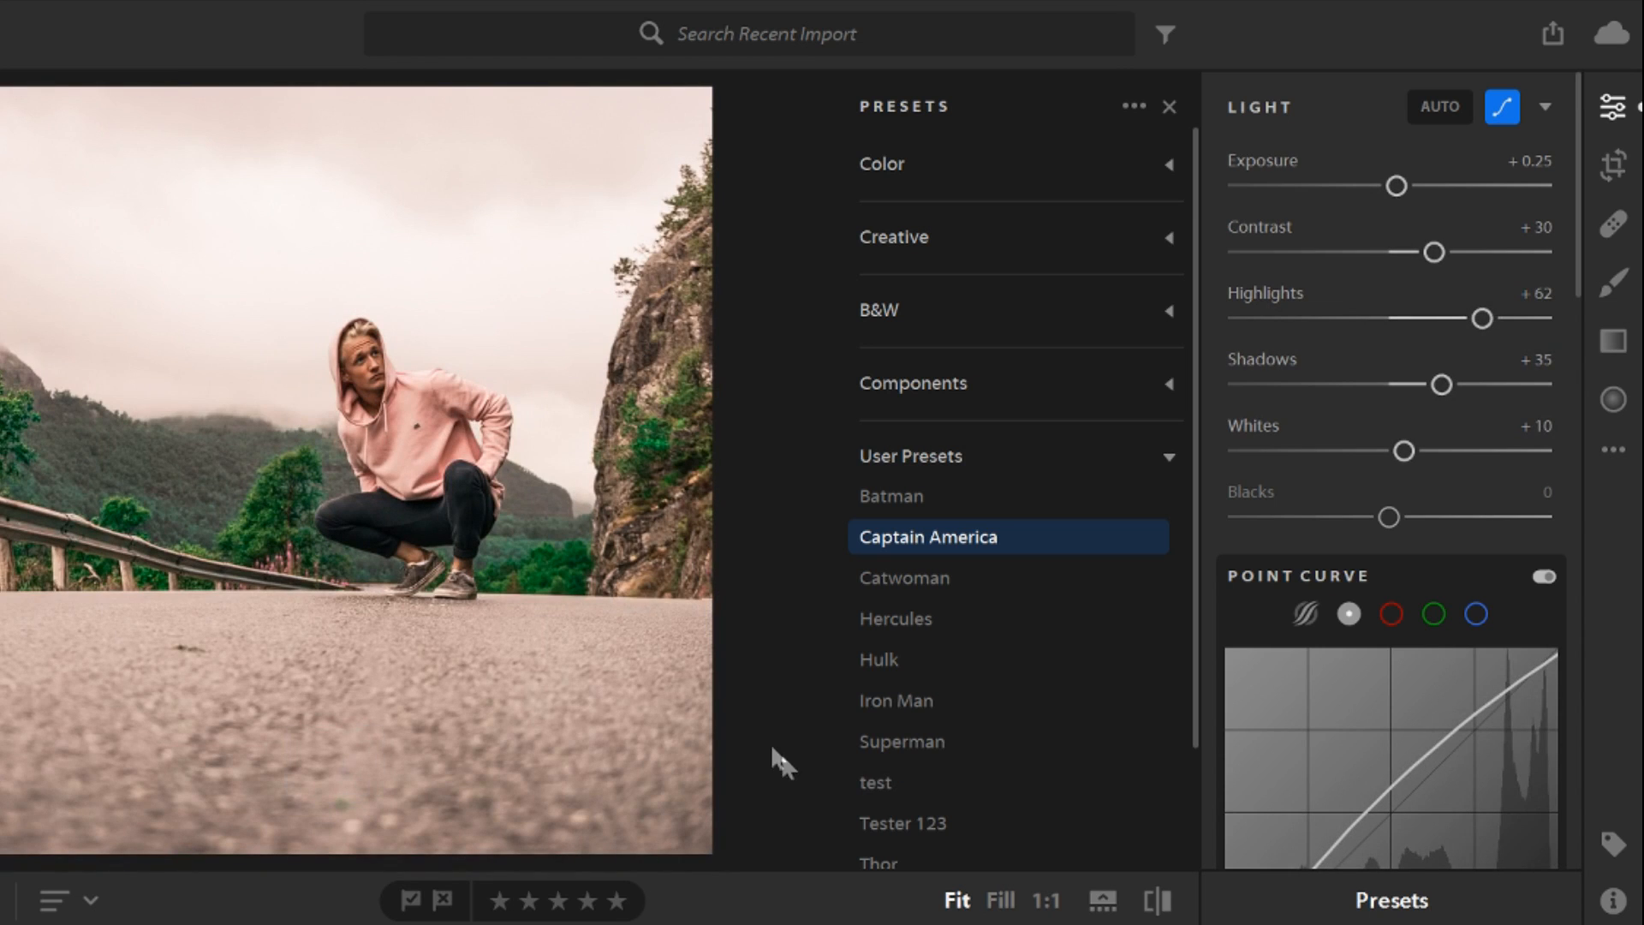
Close the presets and editing controls and open the photo in the second import of the recent imports list
click(0, 106)
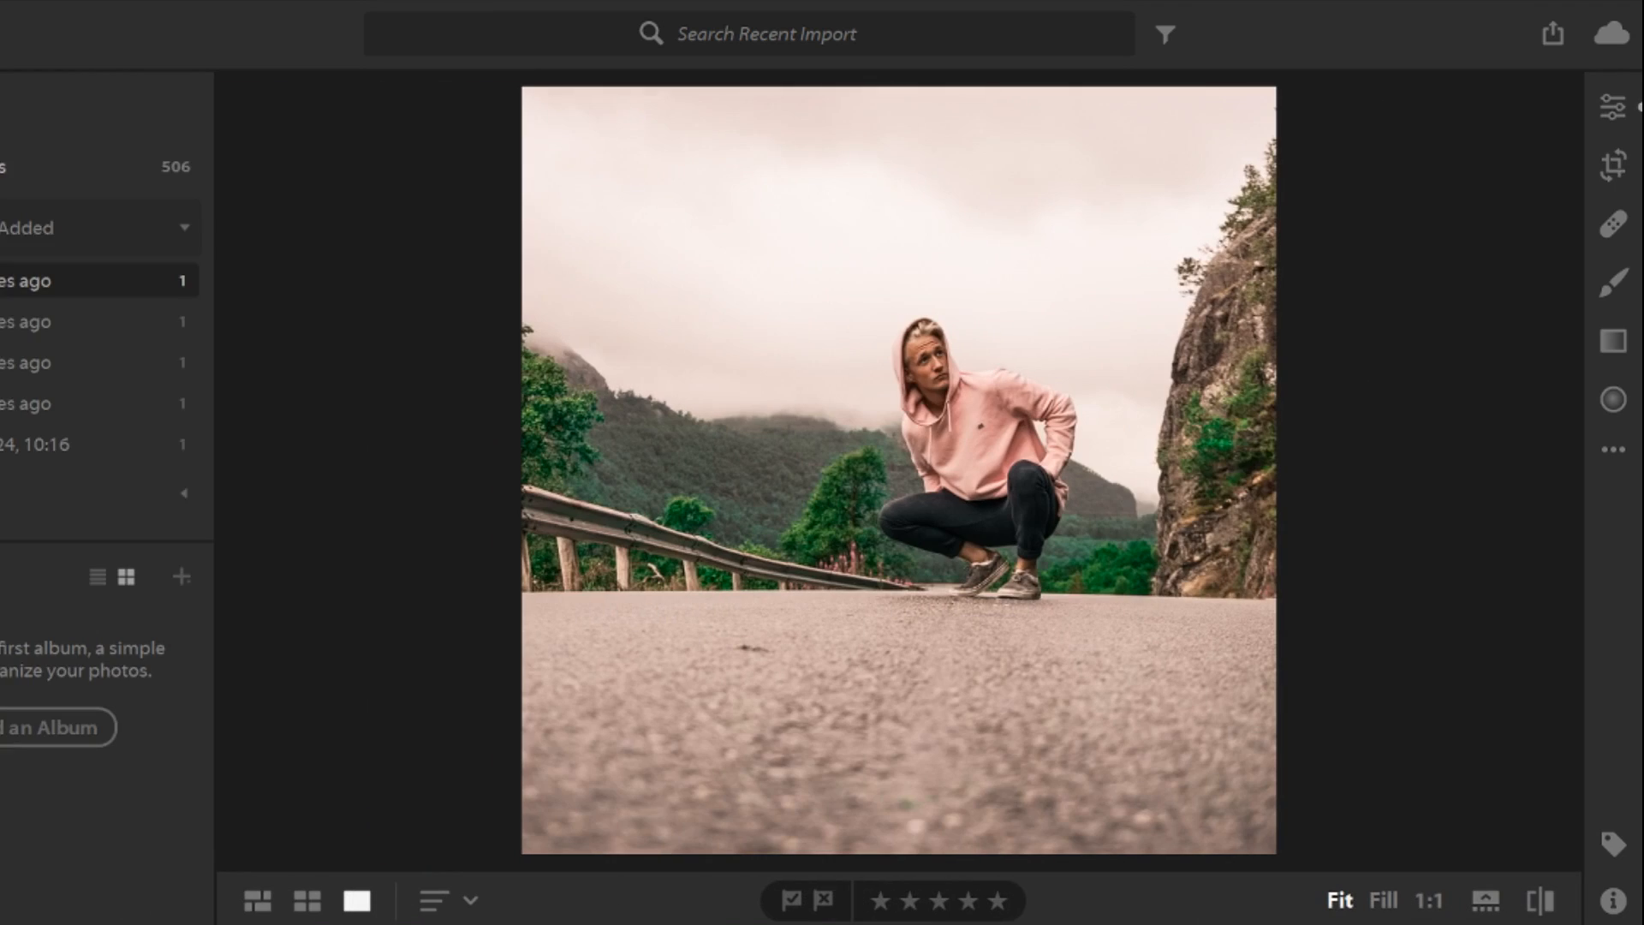
click(132, 321)
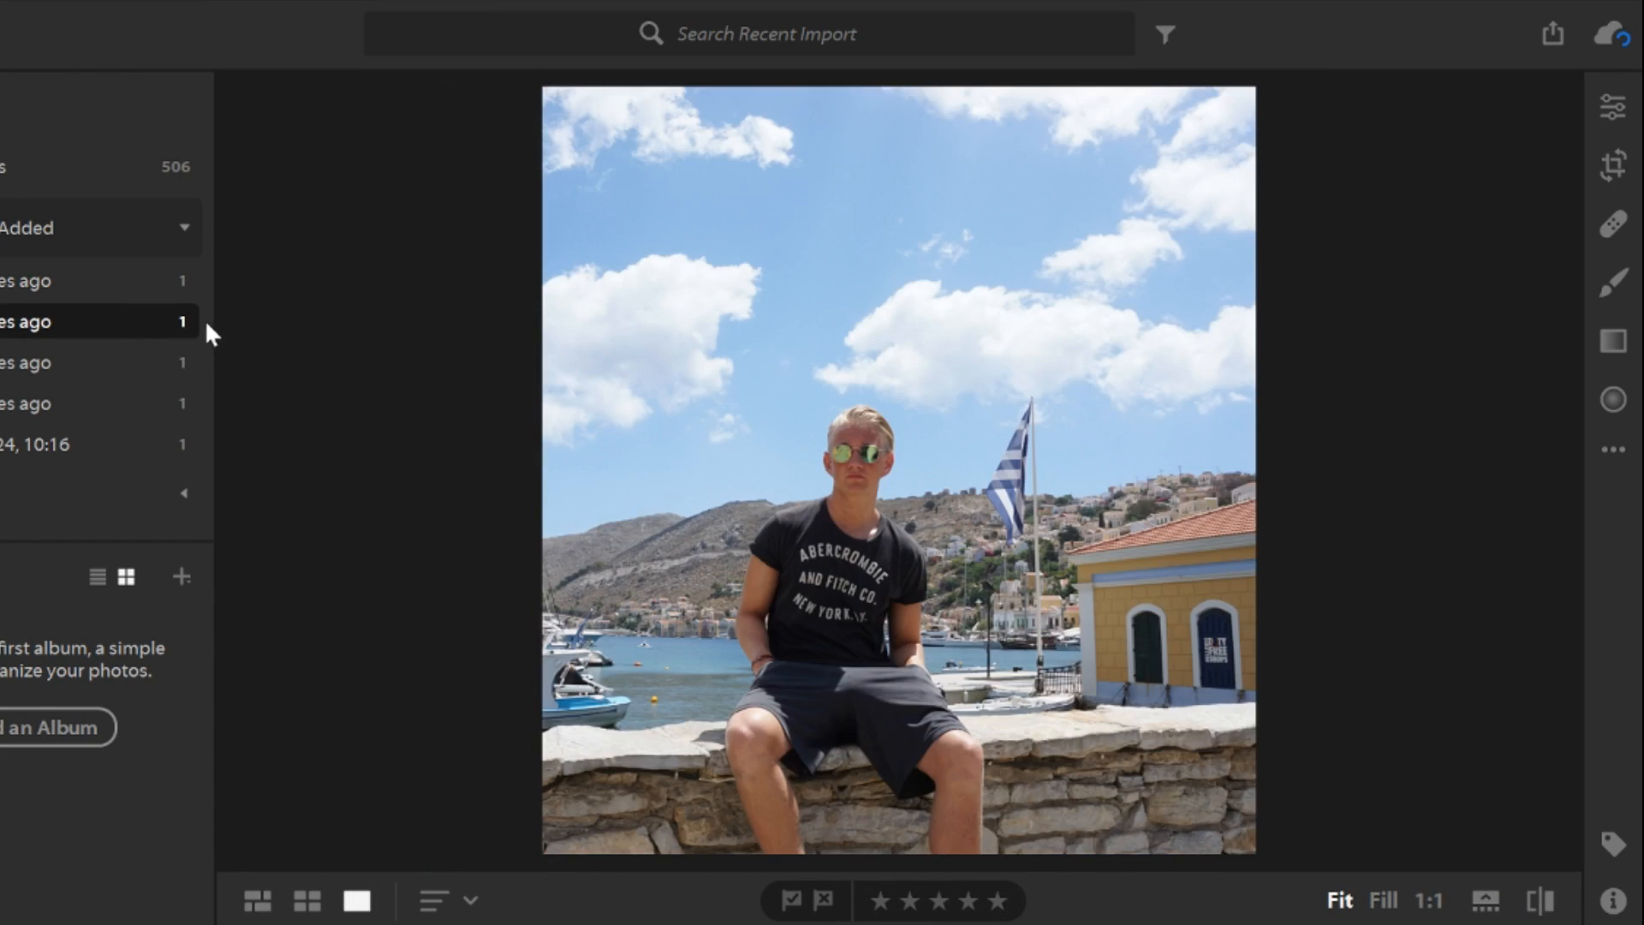
Show the editing controls and presets for the harbor photo and apply the Captain America user preset
click(1613, 106)
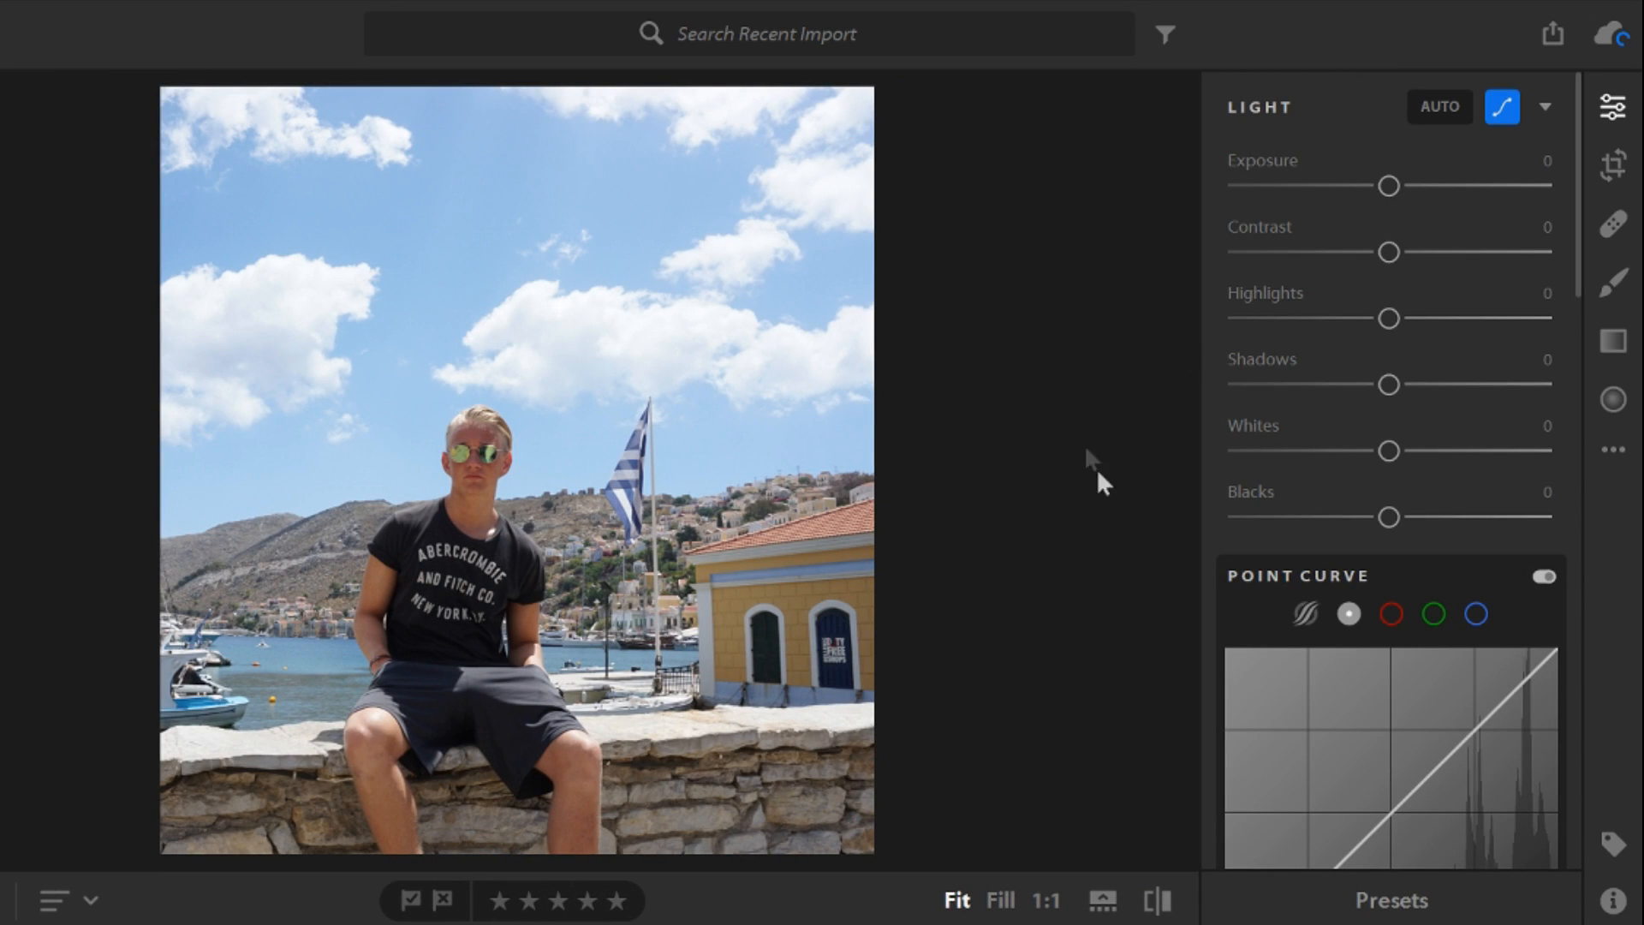
click(1614, 449)
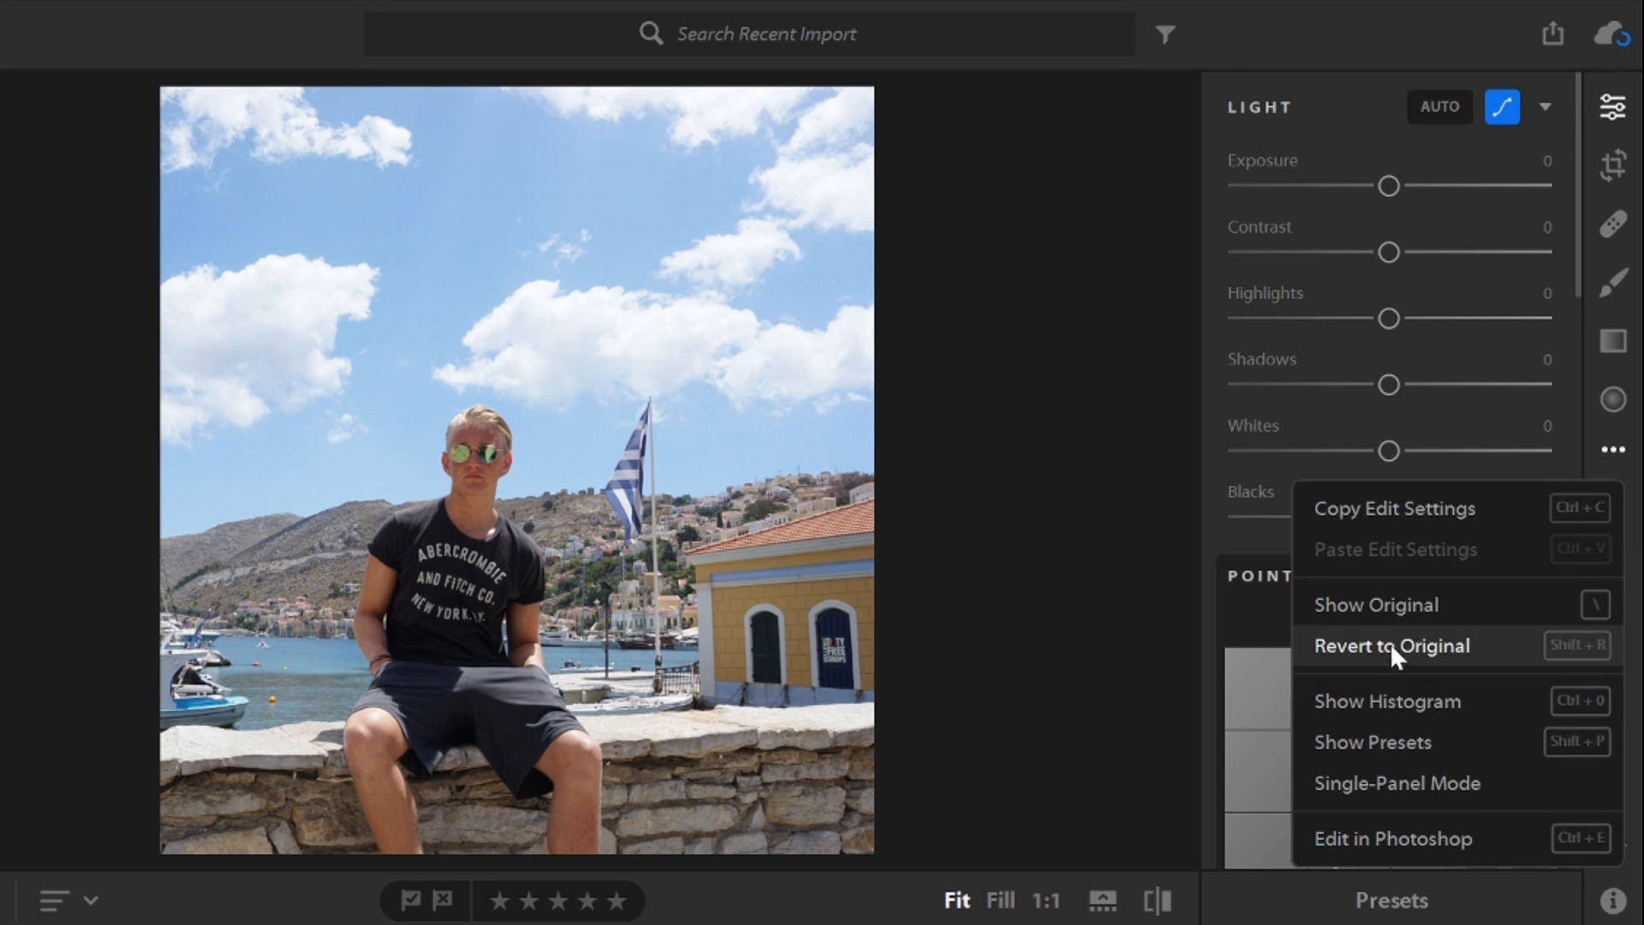
click(1375, 740)
click(923, 535)
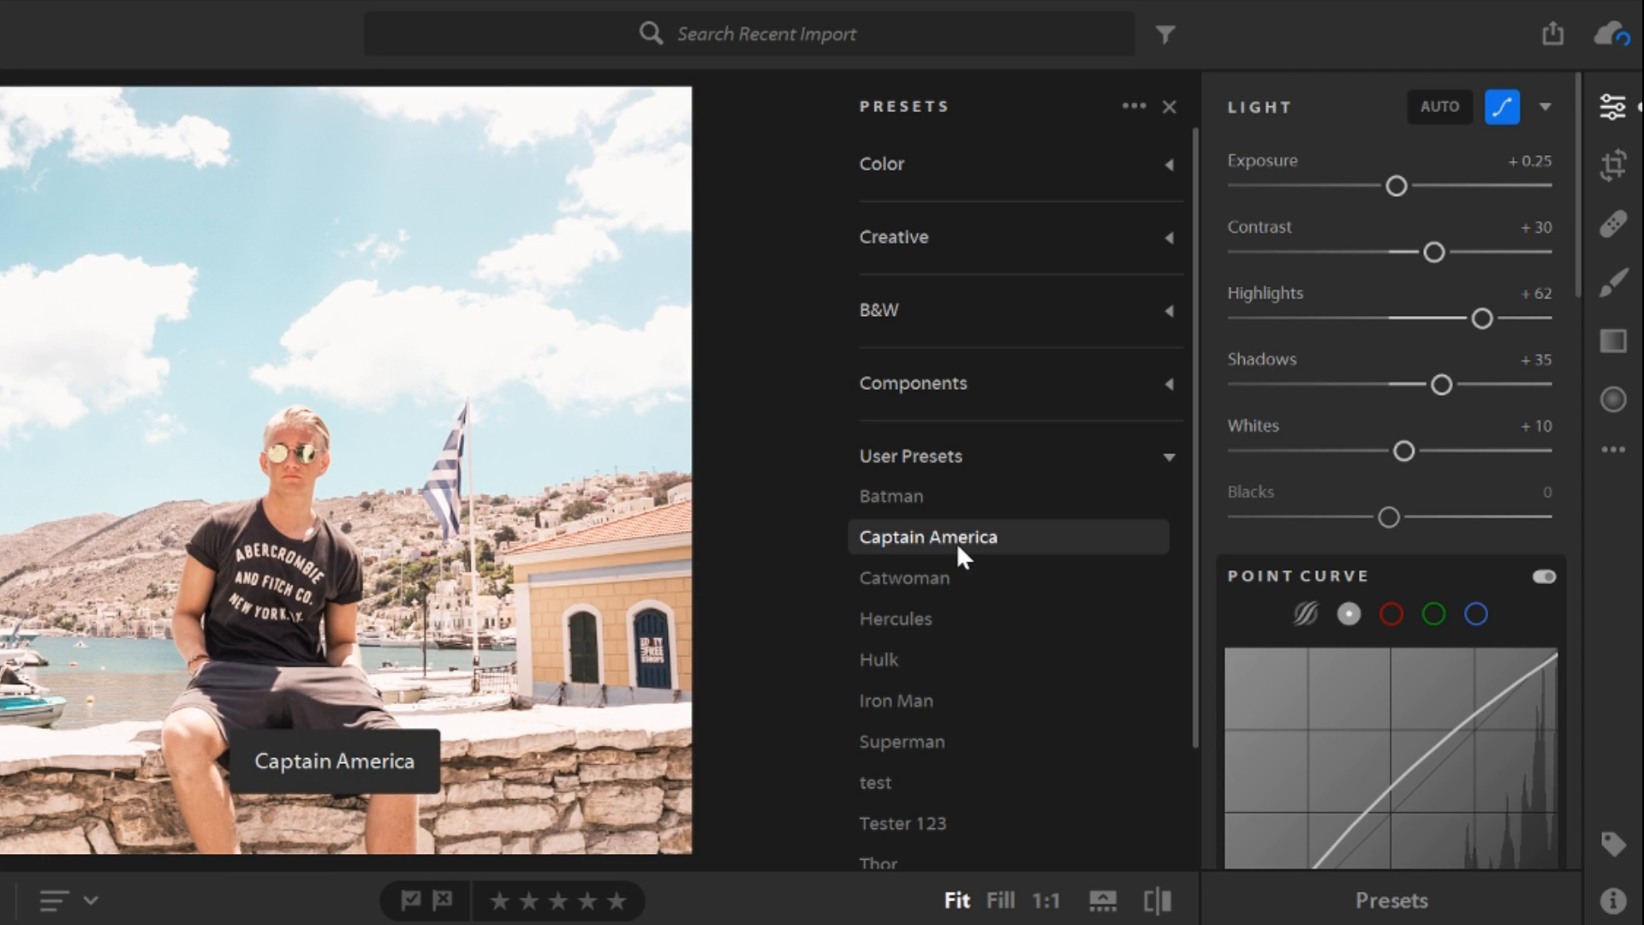
click(908, 538)
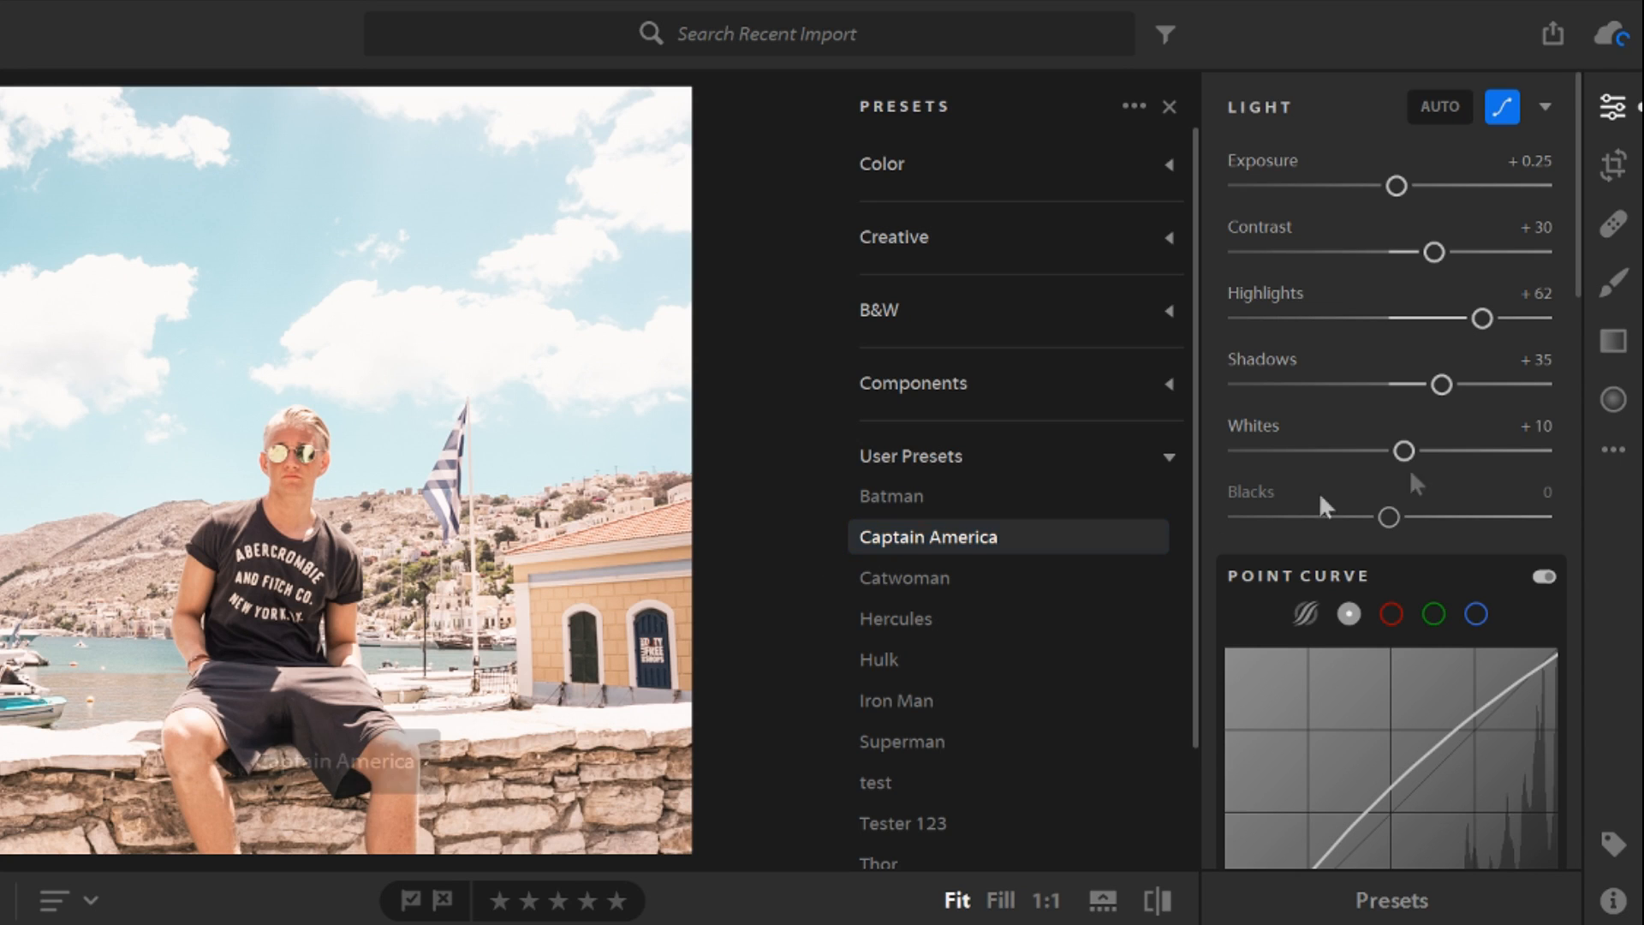
Set the harbor photo's Temp to +11 and overall Saturation to +2
scroll(1434, 471, down, 5)
scroll(1439, 462, down, 2)
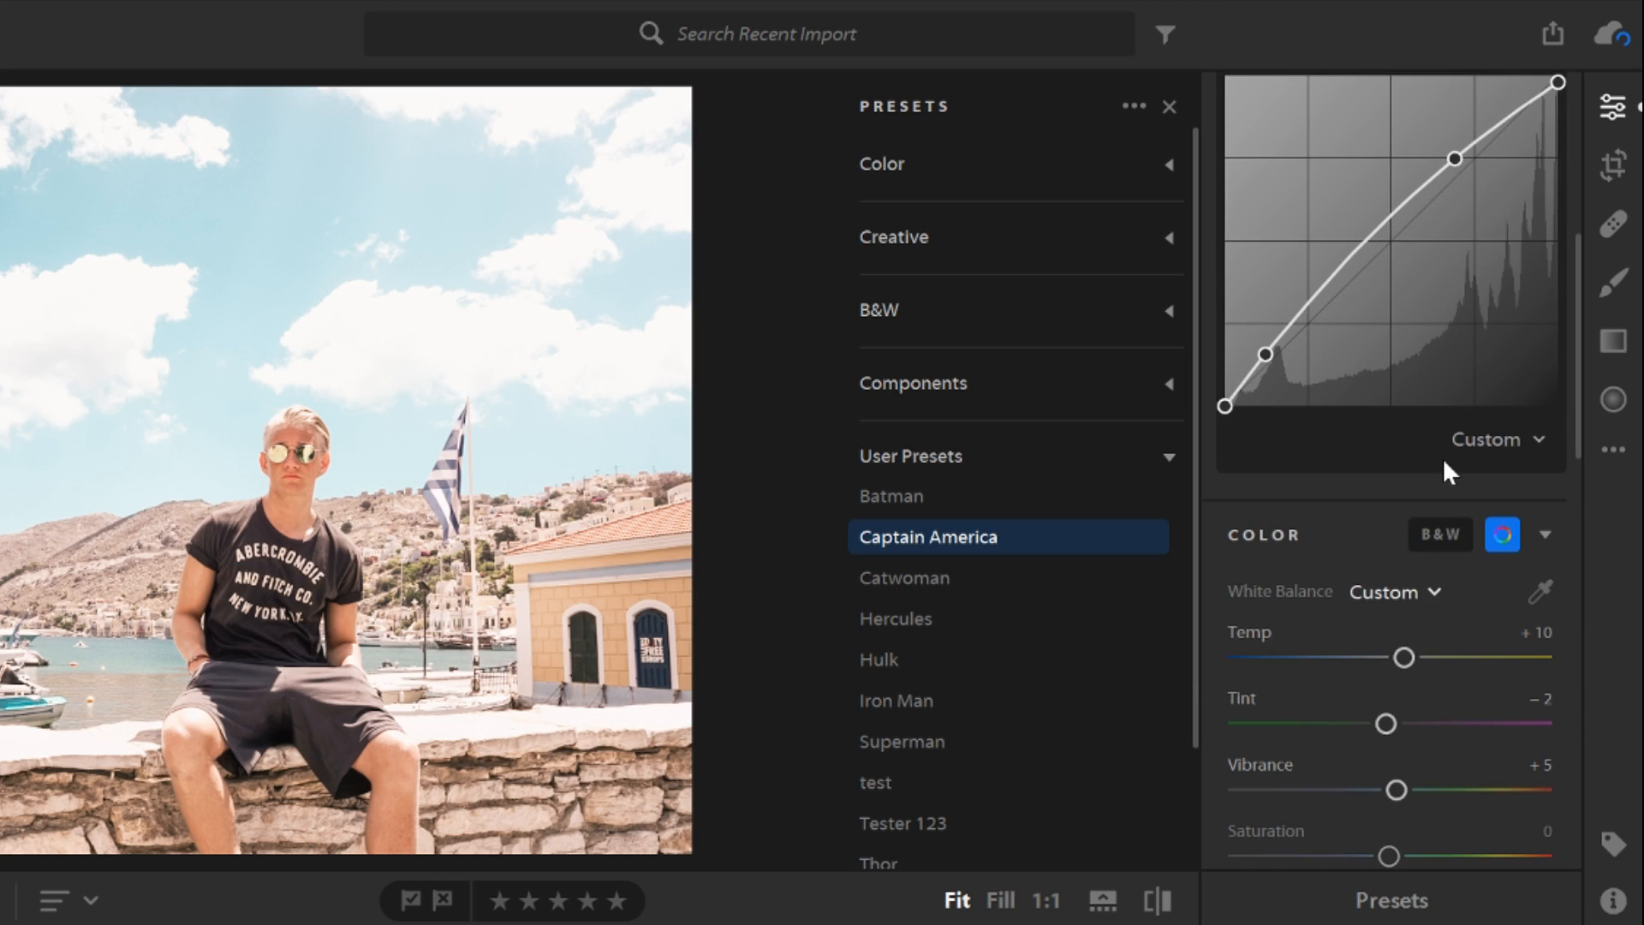
mouse_move(1405, 658)
mouse_down()
mouse_move(1432, 660)
mouse_move(1409, 661)
mouse_up()
scroll(1409, 658, down, 4)
mouse_move(1391, 474)
mouse_down()
mouse_move(1444, 486)
mouse_move(1395, 475)
mouse_up()
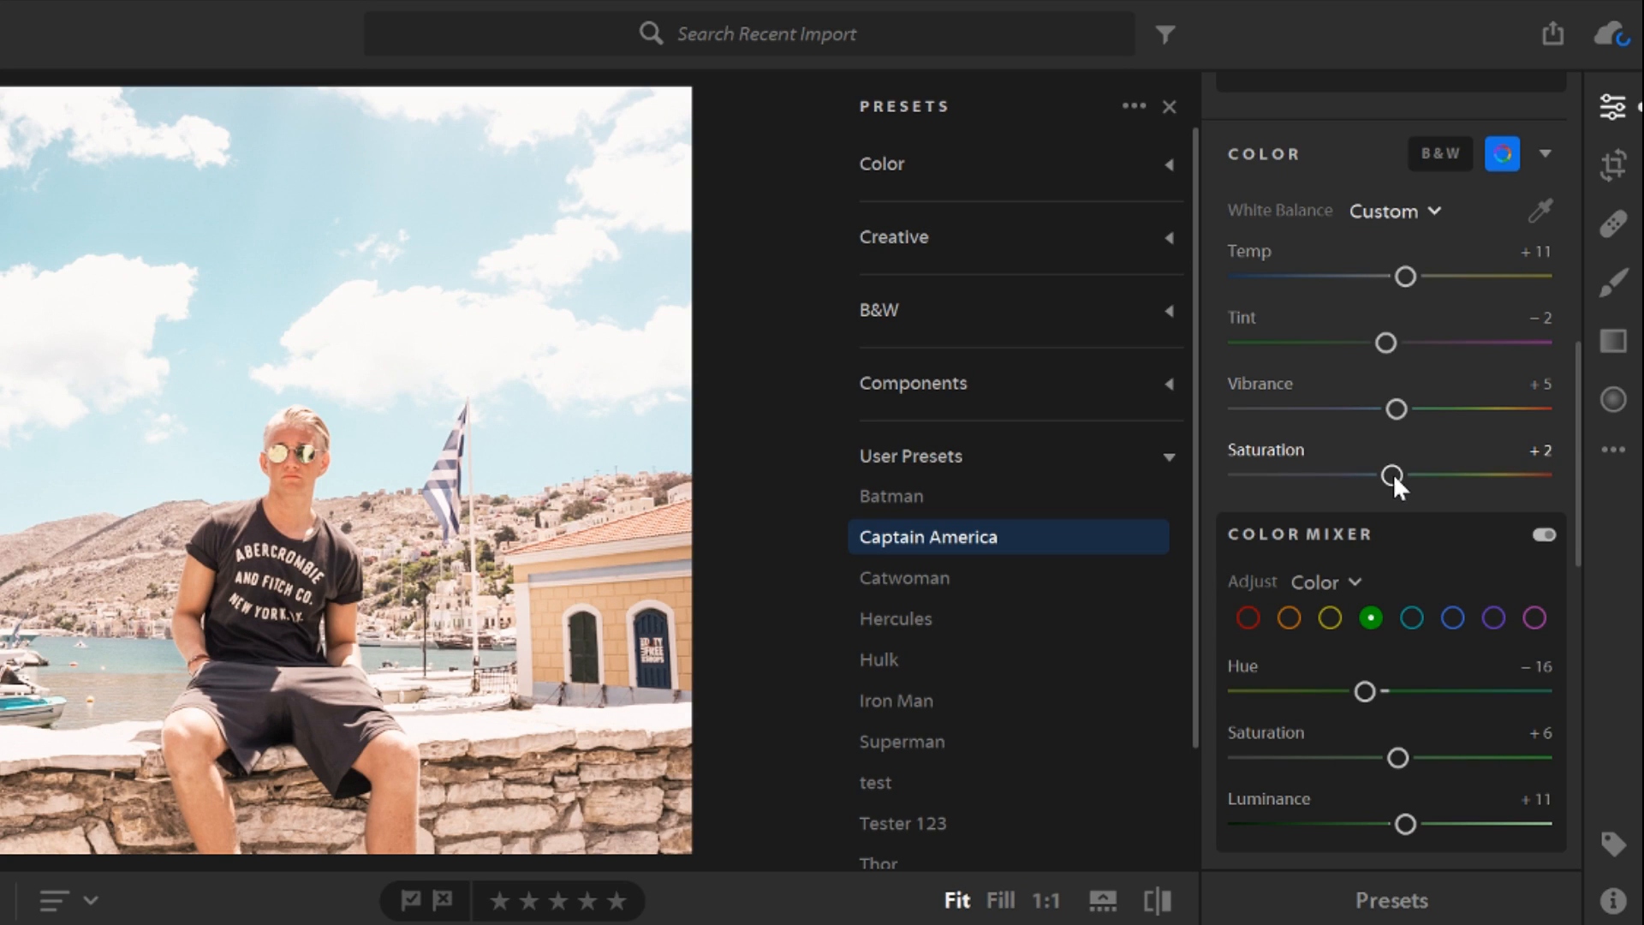
scroll(1448, 577, down, 2)
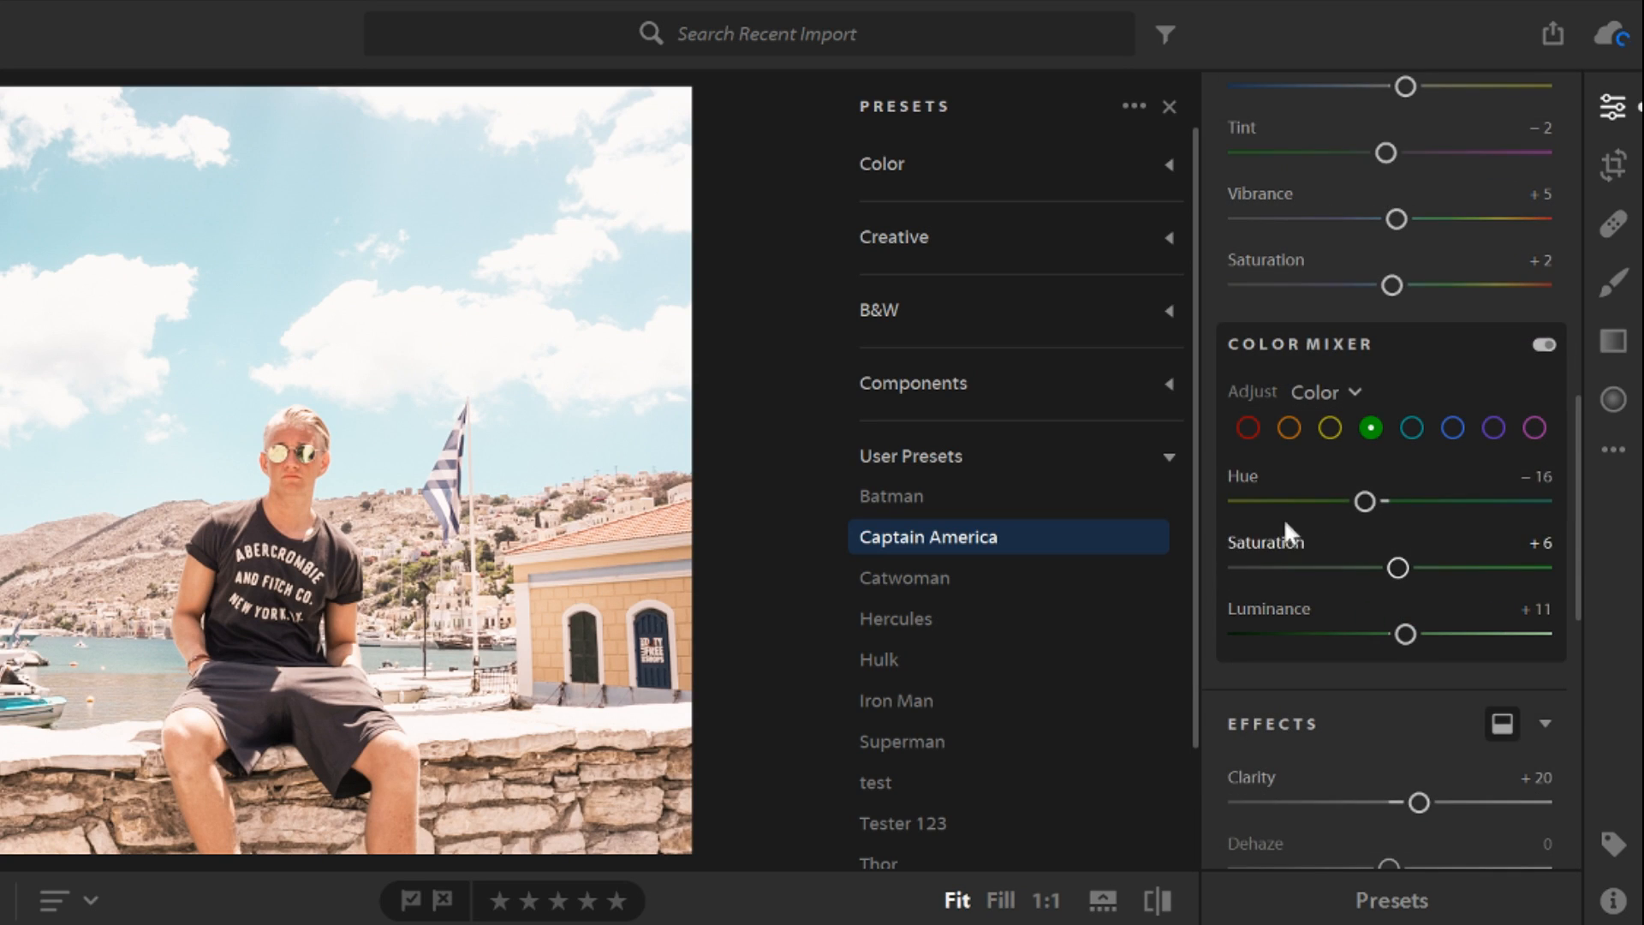
Try extreme Hue values for the aqua range in the Color Mixer, and set it to Hue -4, Saturation +5 and Luminance -100
click(1411, 428)
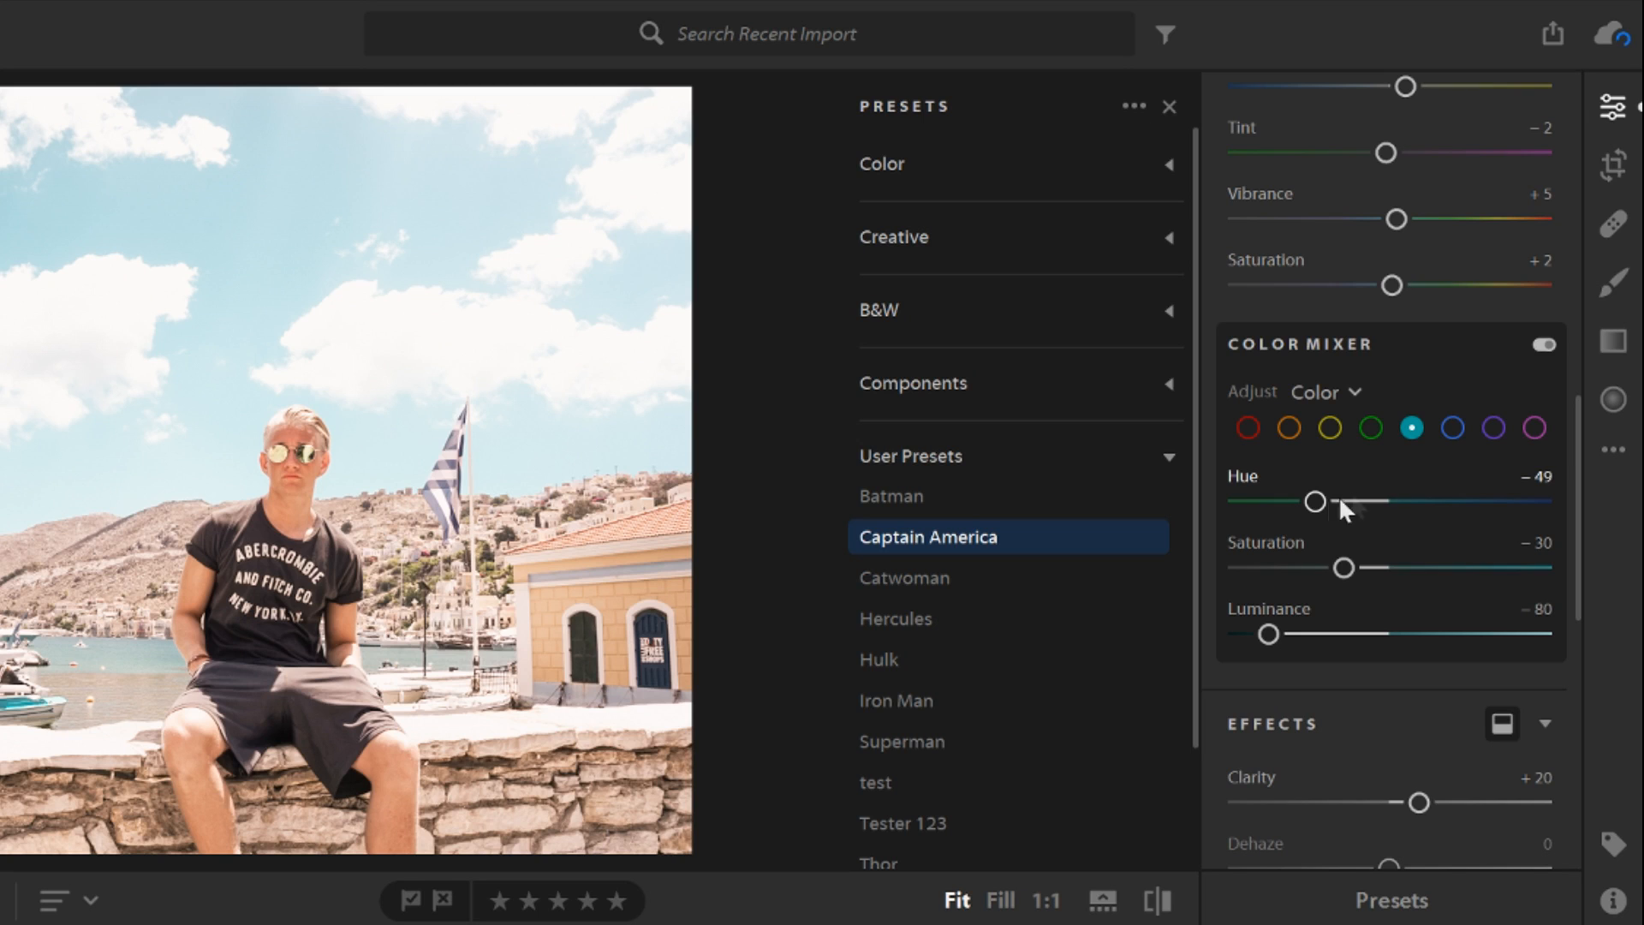
drag(1307, 499, 1474, 501)
drag(1587, 501, 1381, 501)
drag(1338, 569, 1396, 569)
drag(1268, 635, 1237, 651)
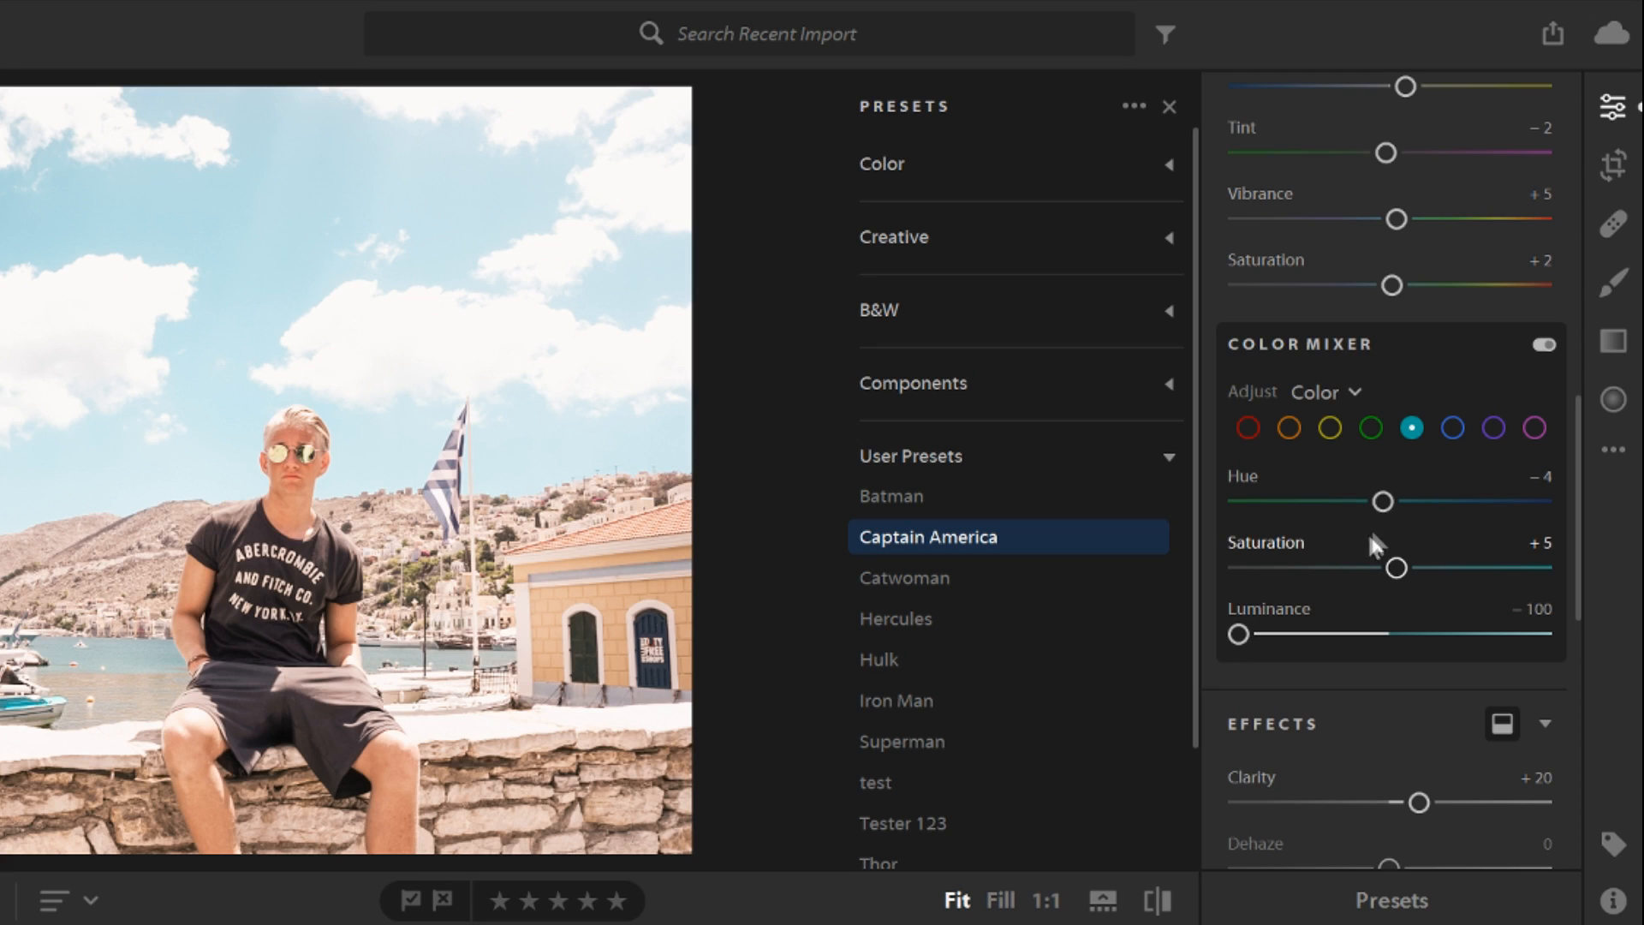
drag(1382, 501, 1638, 550)
drag(1451, 530, 1380, 501)
Set the blue range in the Color Mixer to Hue -32, Saturation -5 and Luminance -48
click(1452, 427)
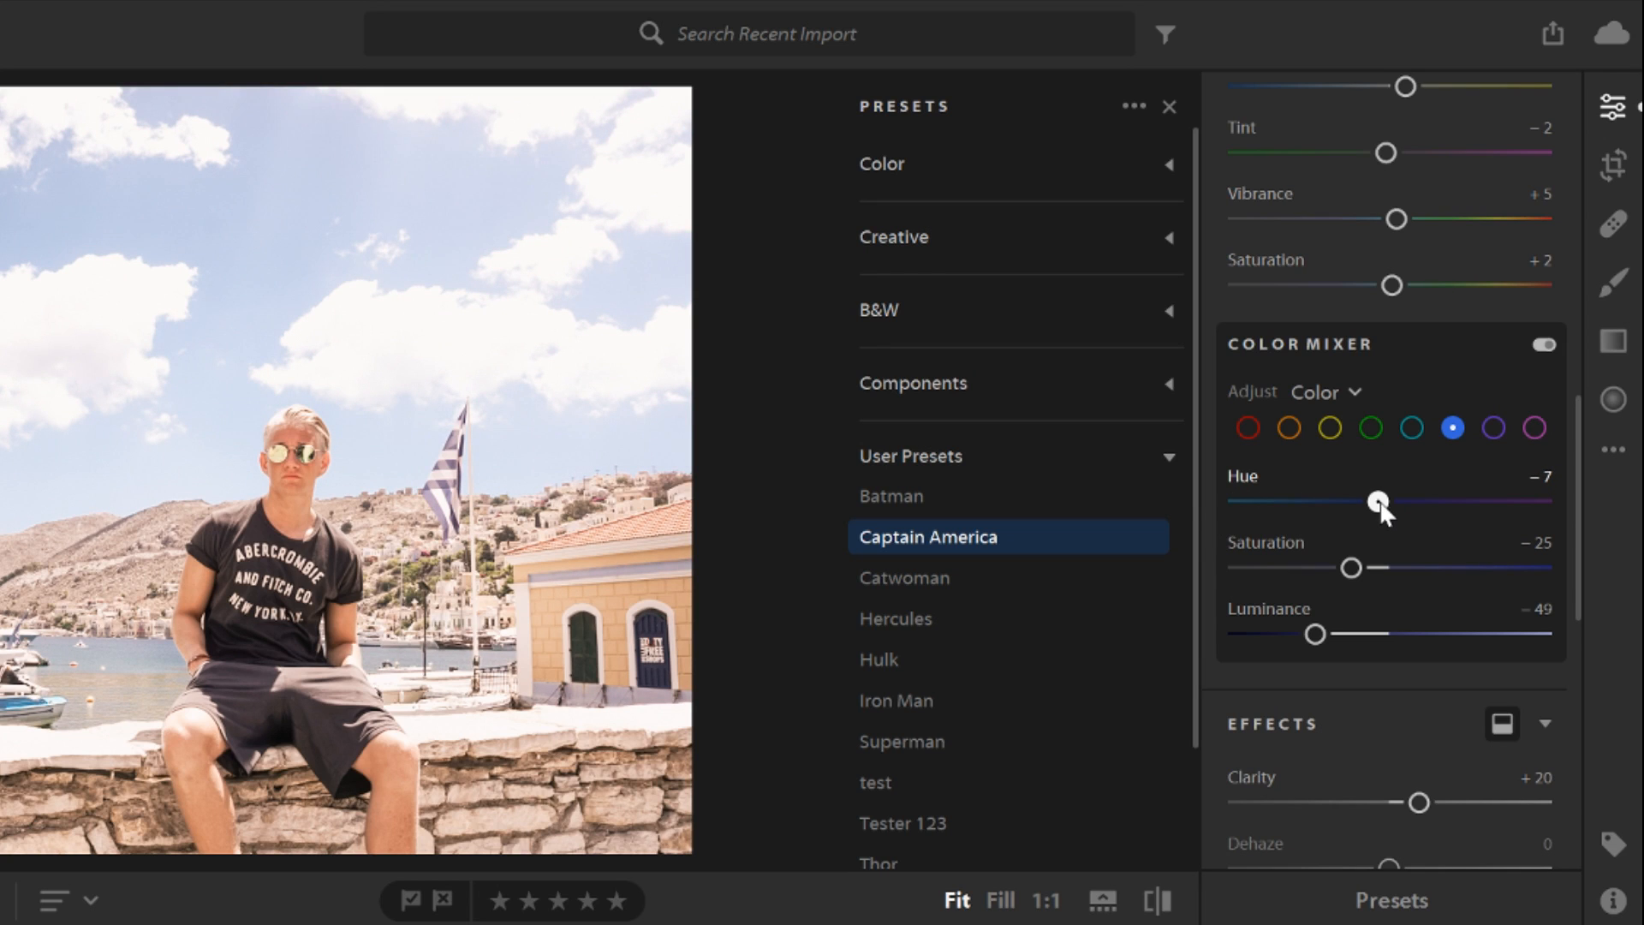
mouse_move(1358, 568)
mouse_down()
mouse_move(1601, 585)
mouse_move(1163, 570)
mouse_move(1422, 569)
mouse_move(1299, 569)
mouse_move(1348, 569)
mouse_up()
drag(1320, 633, 1195, 655)
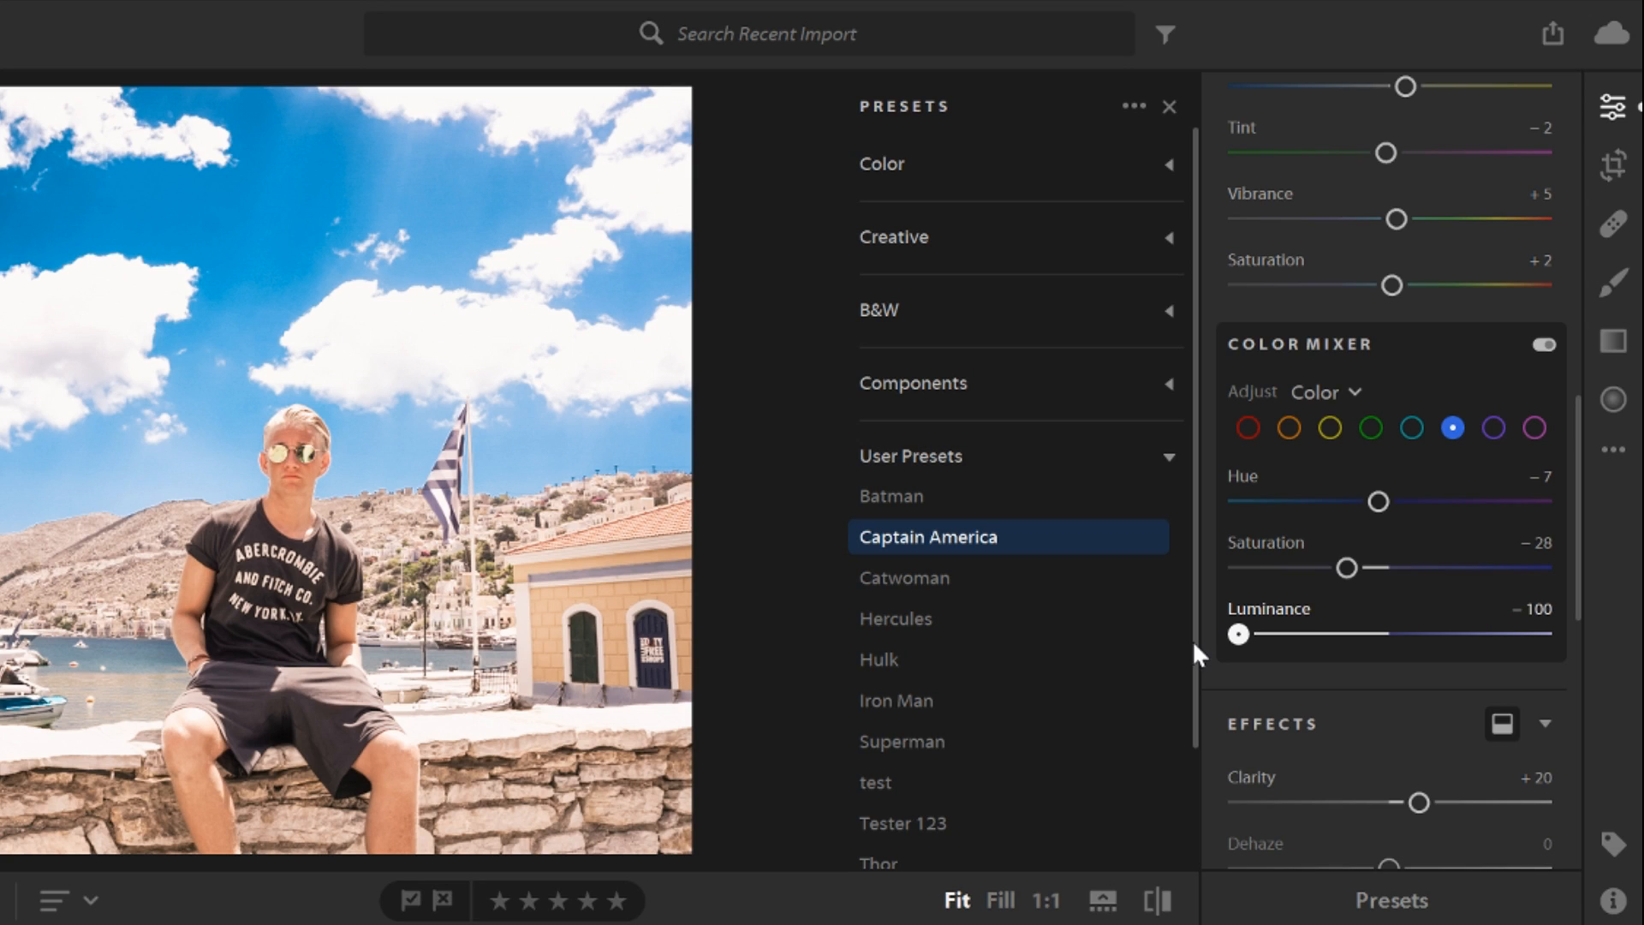
drag(1220, 653, 1319, 641)
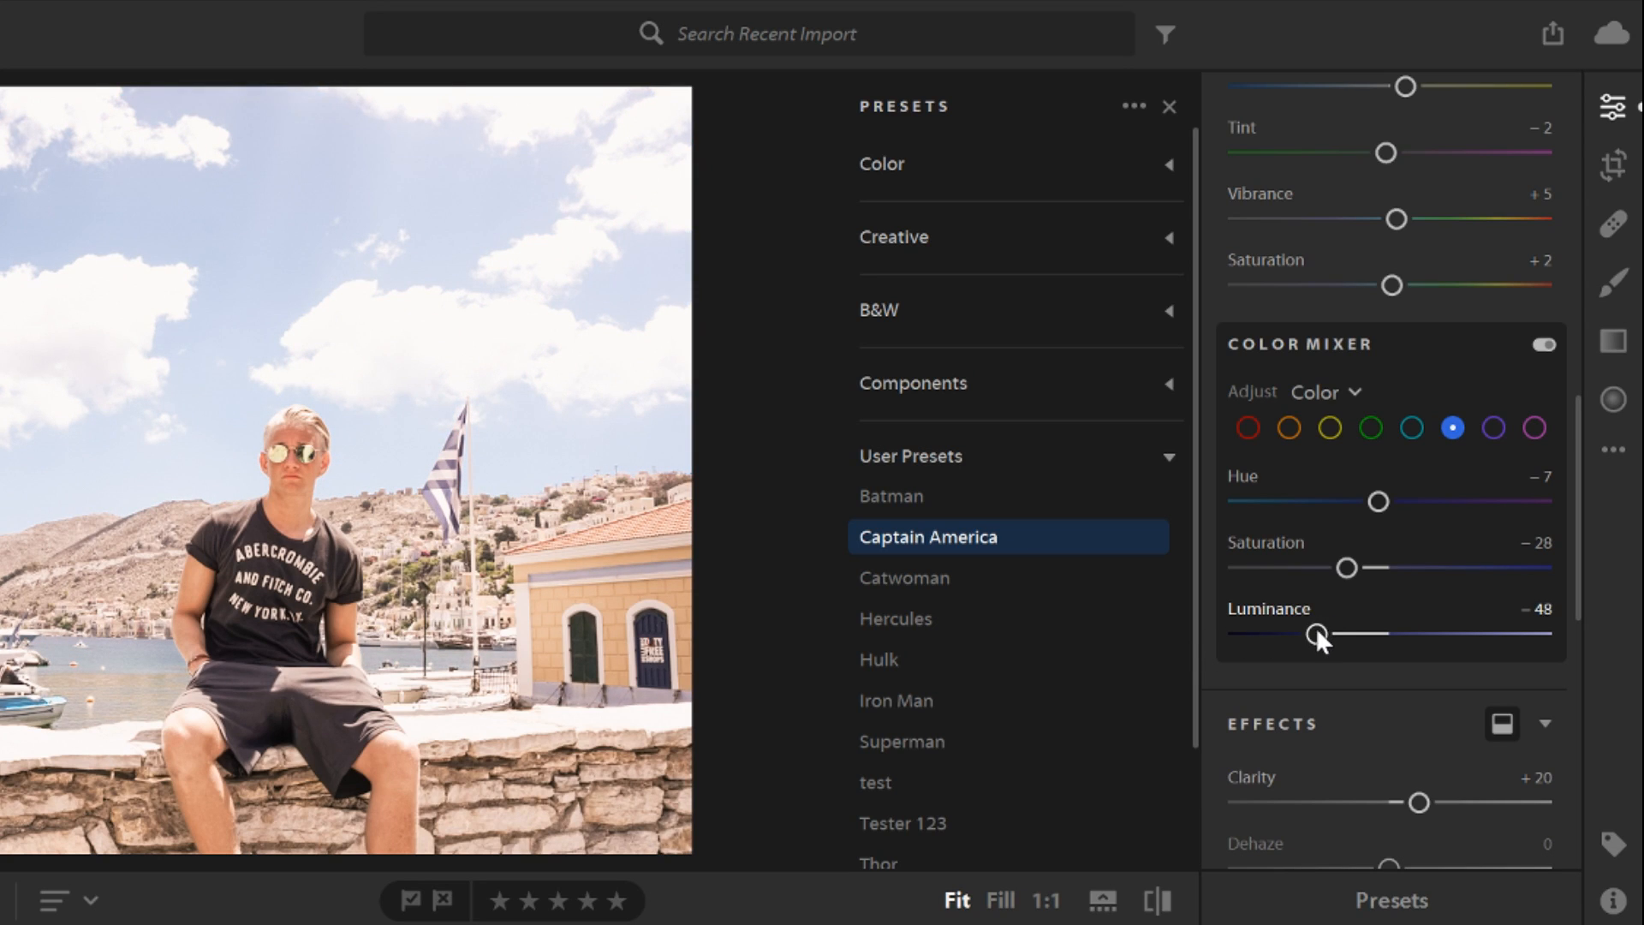
drag(1347, 567, 1383, 576)
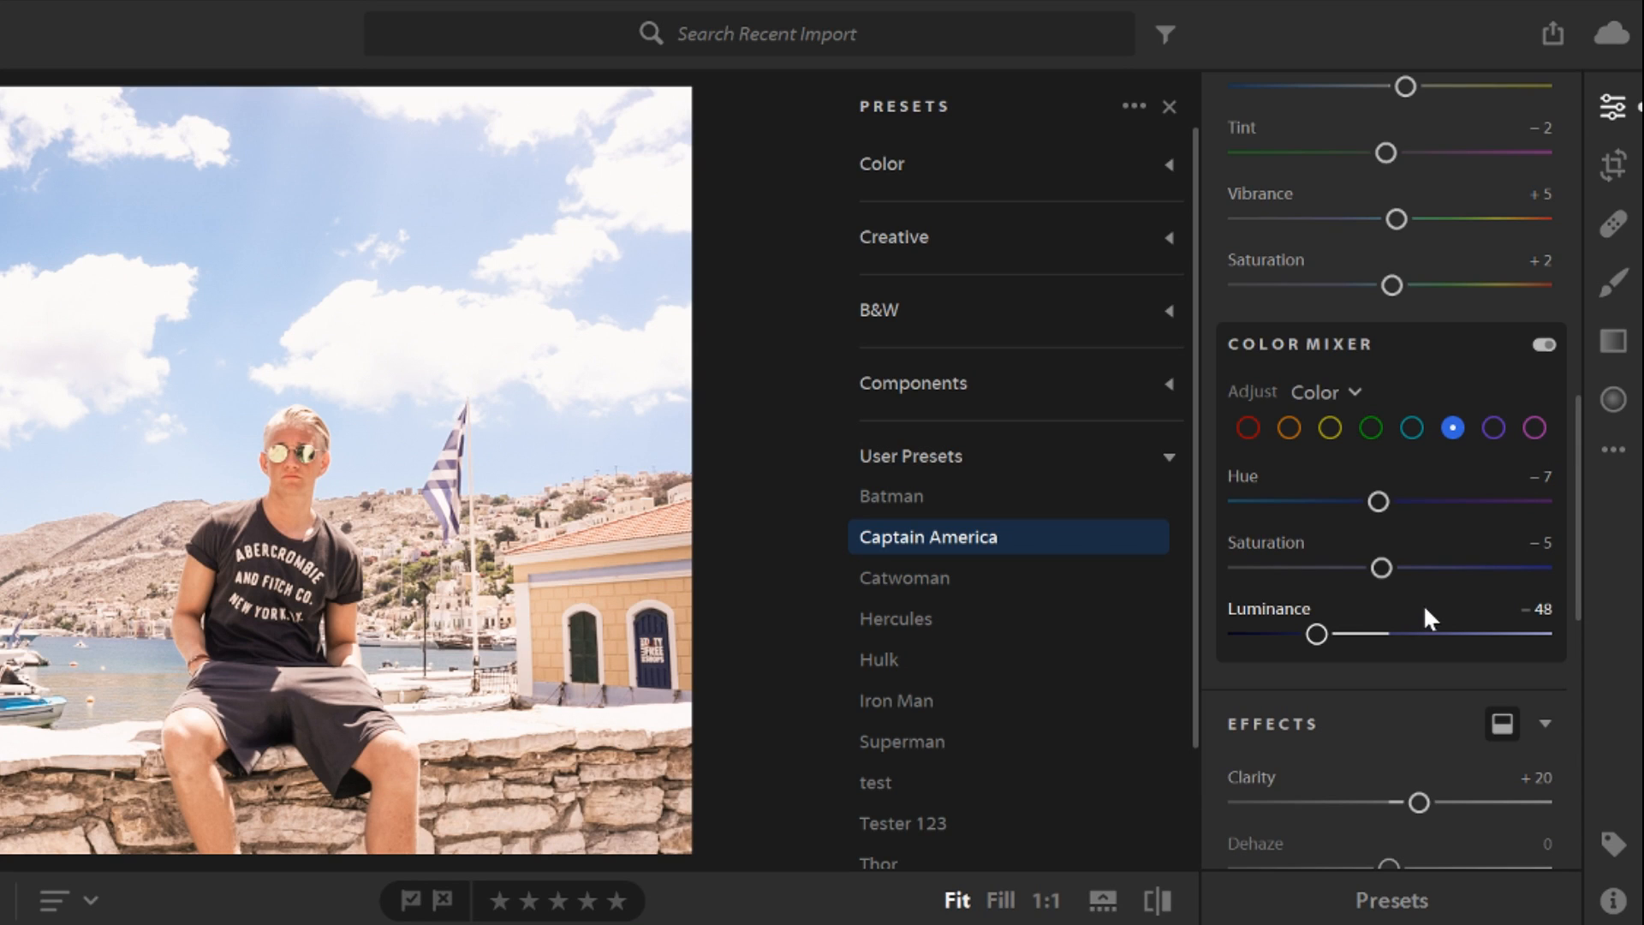
drag(1377, 501, 1339, 508)
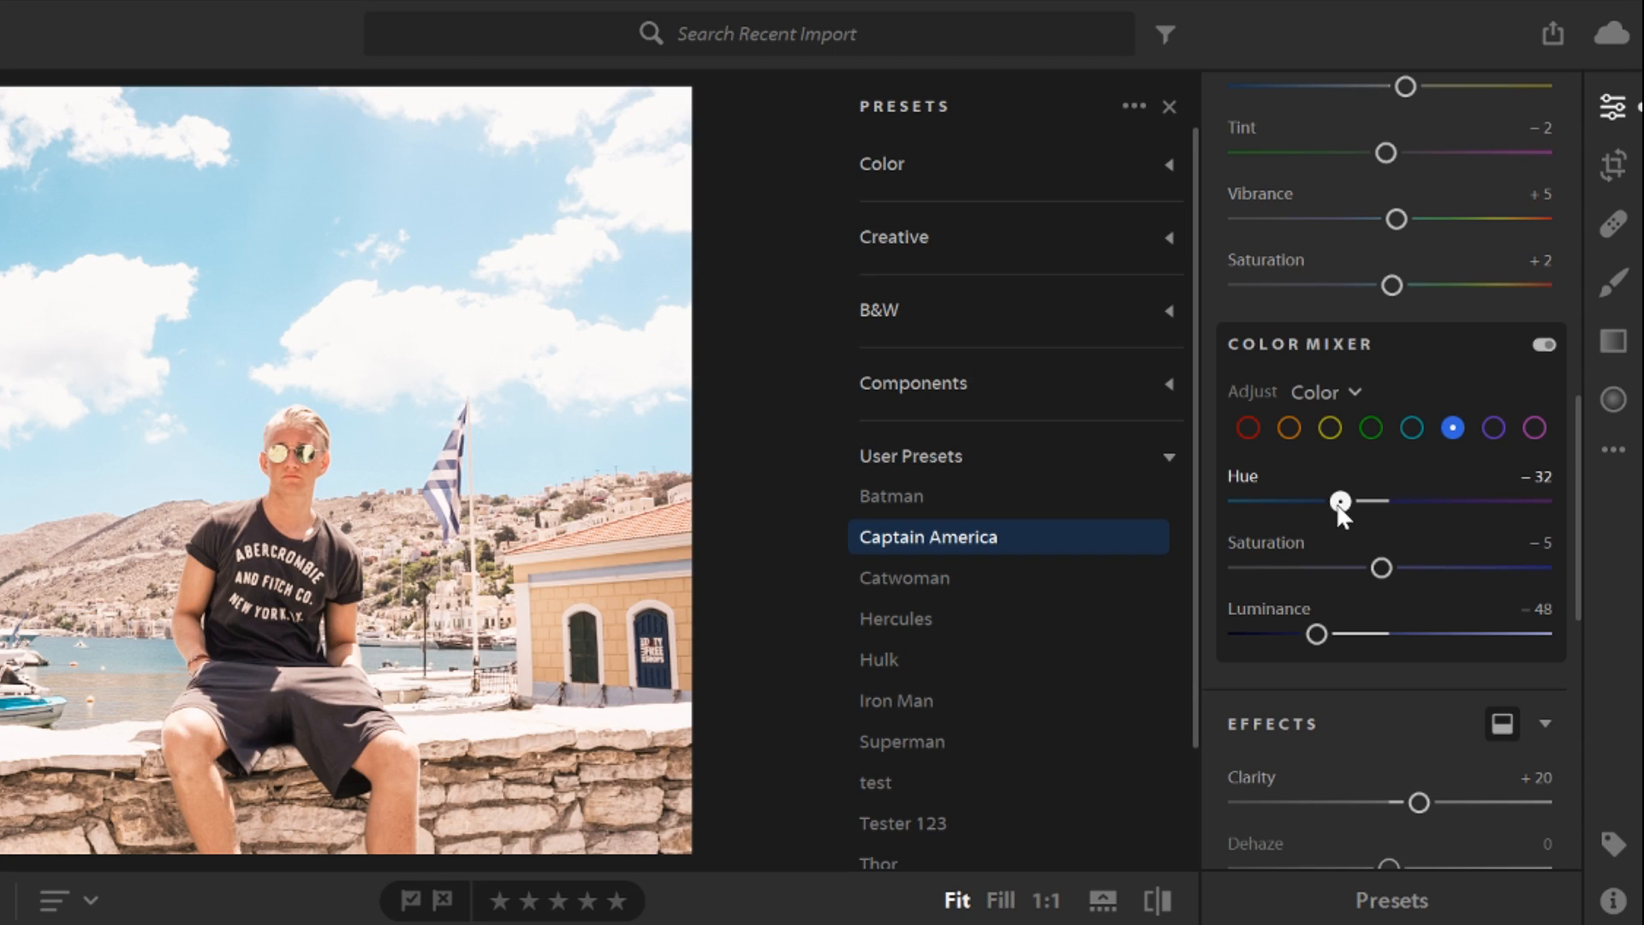
Set the yellow range in the Color Mixer to Hue +65, Saturation -80 and Luminance +85
scroll(1440, 578, down, 2)
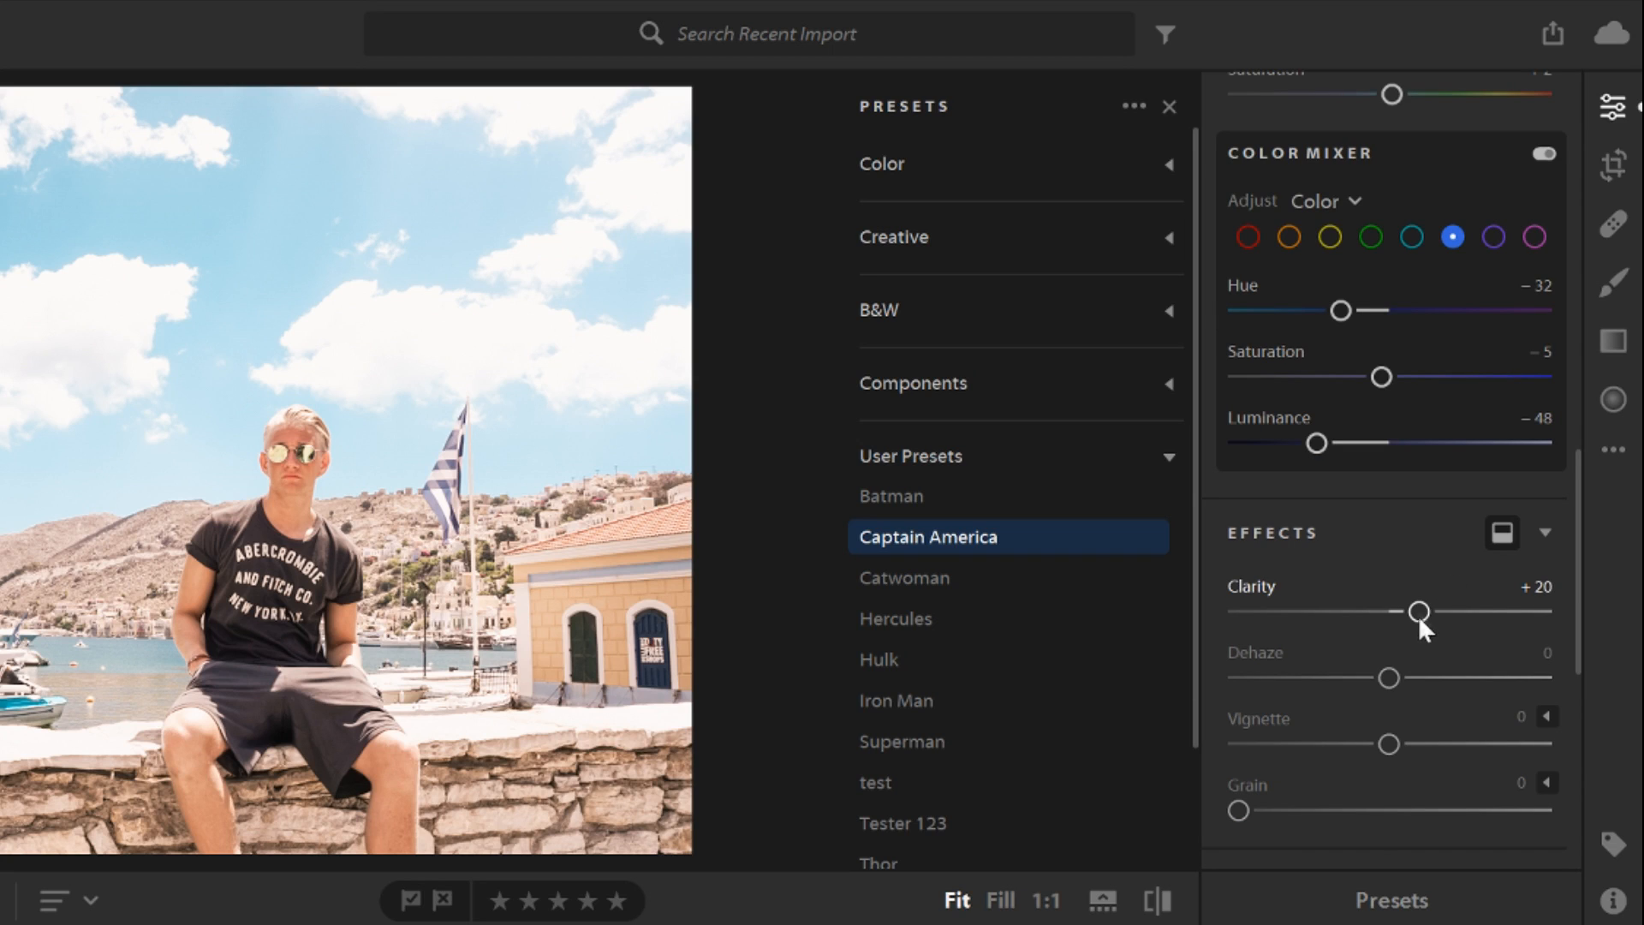
scroll(1430, 450, up, 2)
click(1330, 428)
drag(1378, 501, 1610, 528)
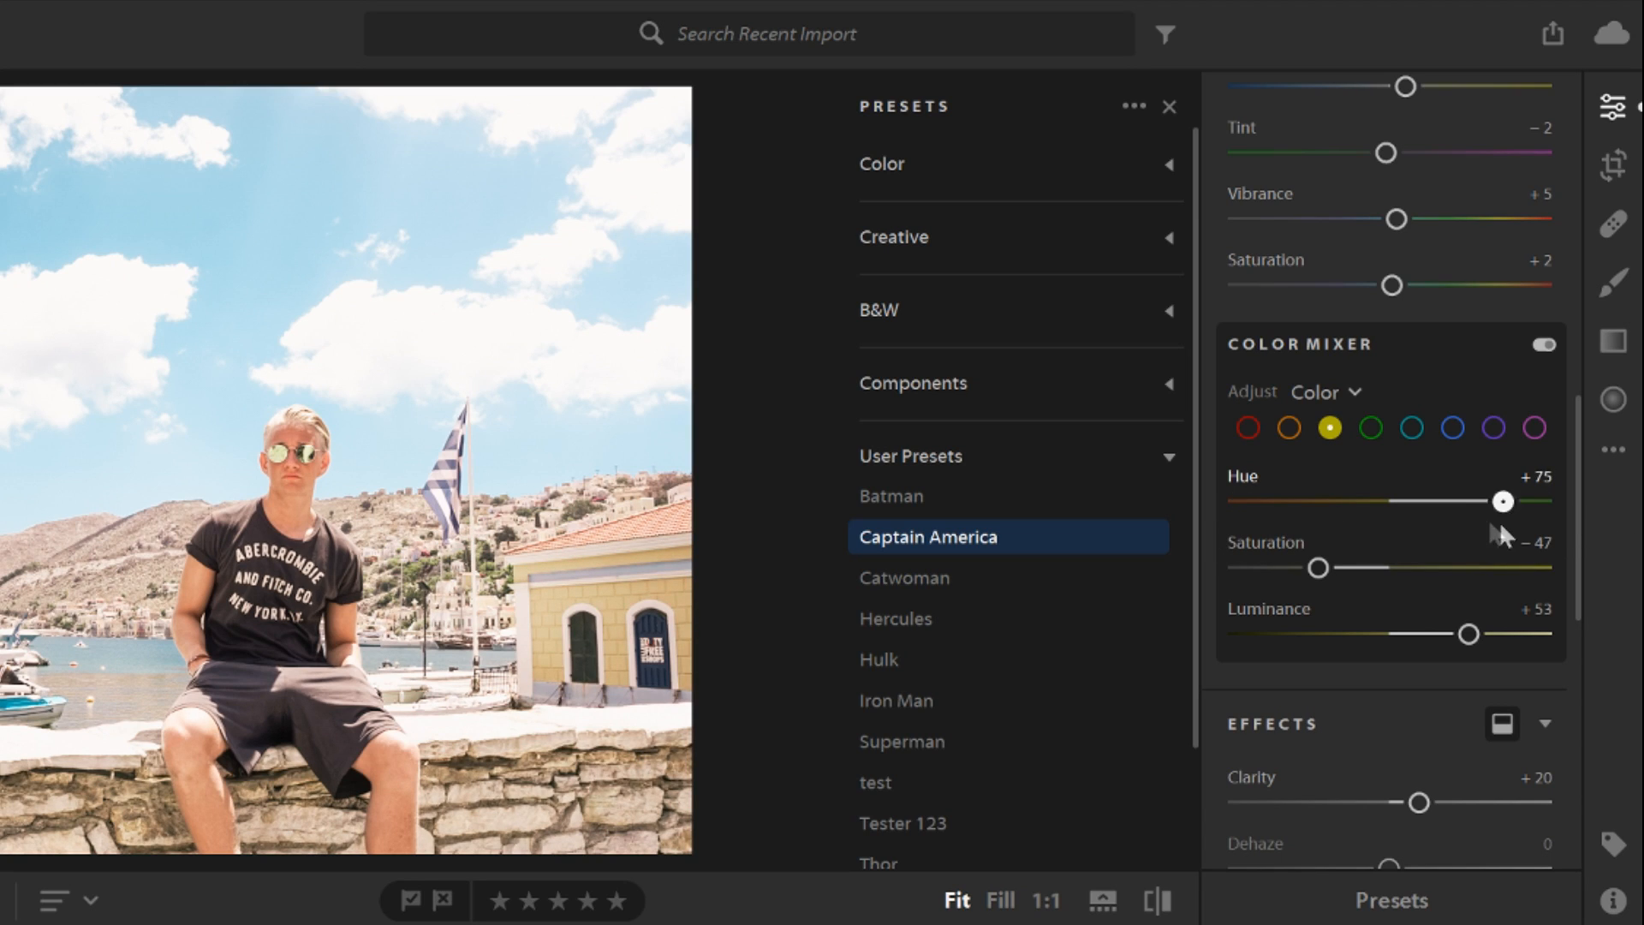
drag(1438, 512, 1456, 506)
drag(1318, 569, 1264, 568)
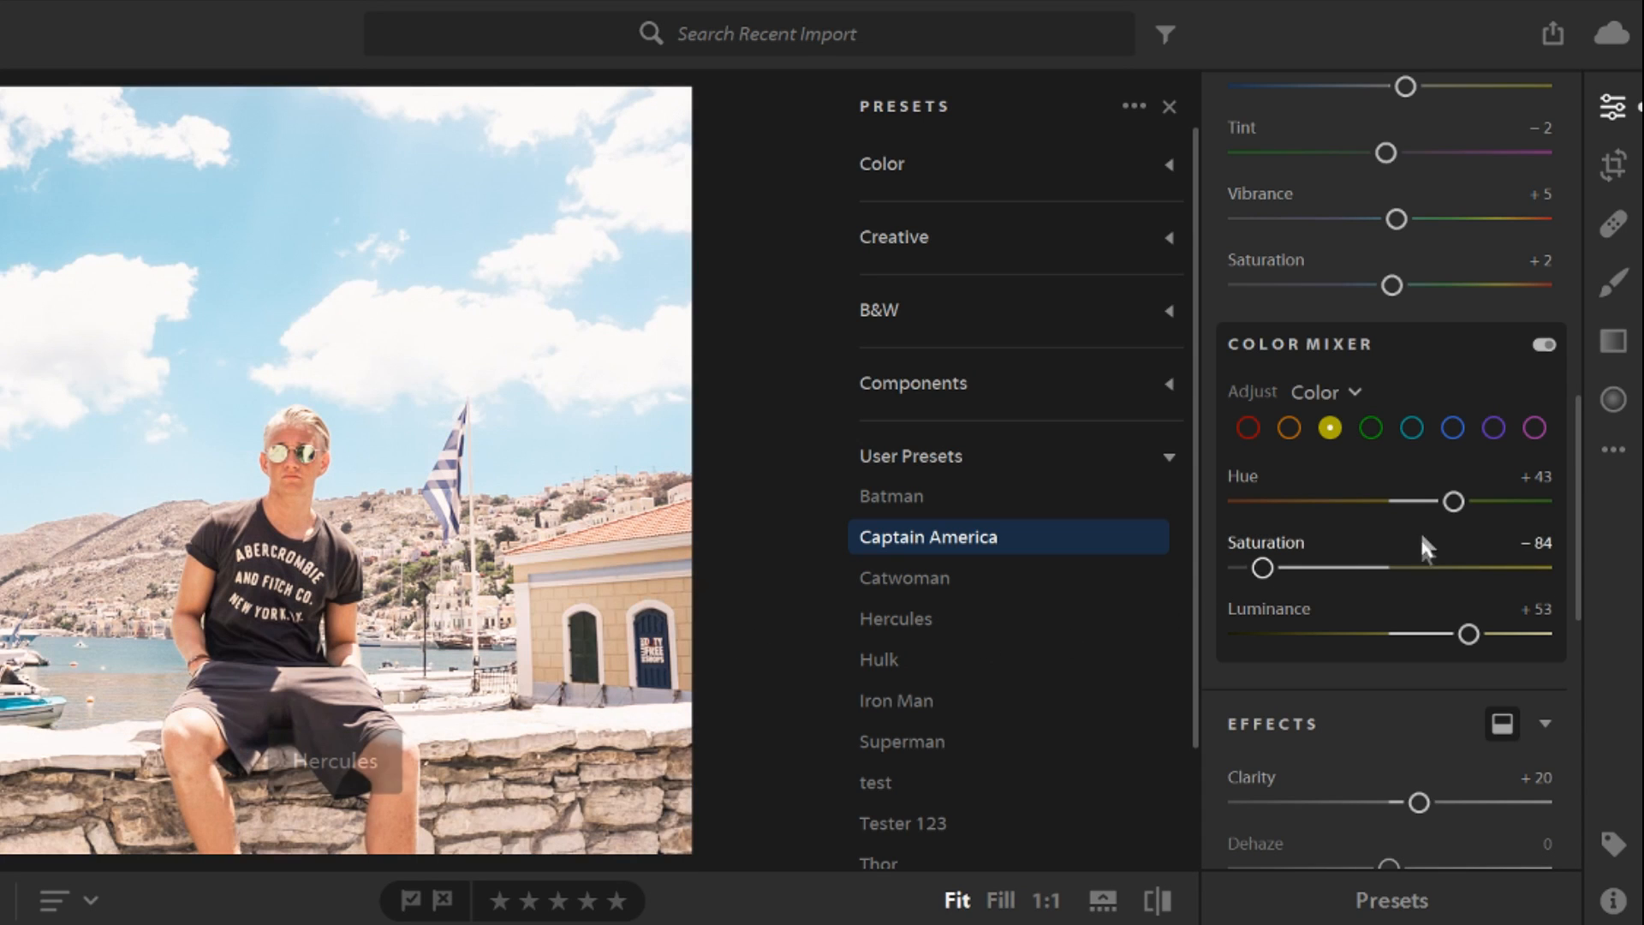
drag(1475, 501, 1546, 502)
drag(1372, 568, 1273, 576)
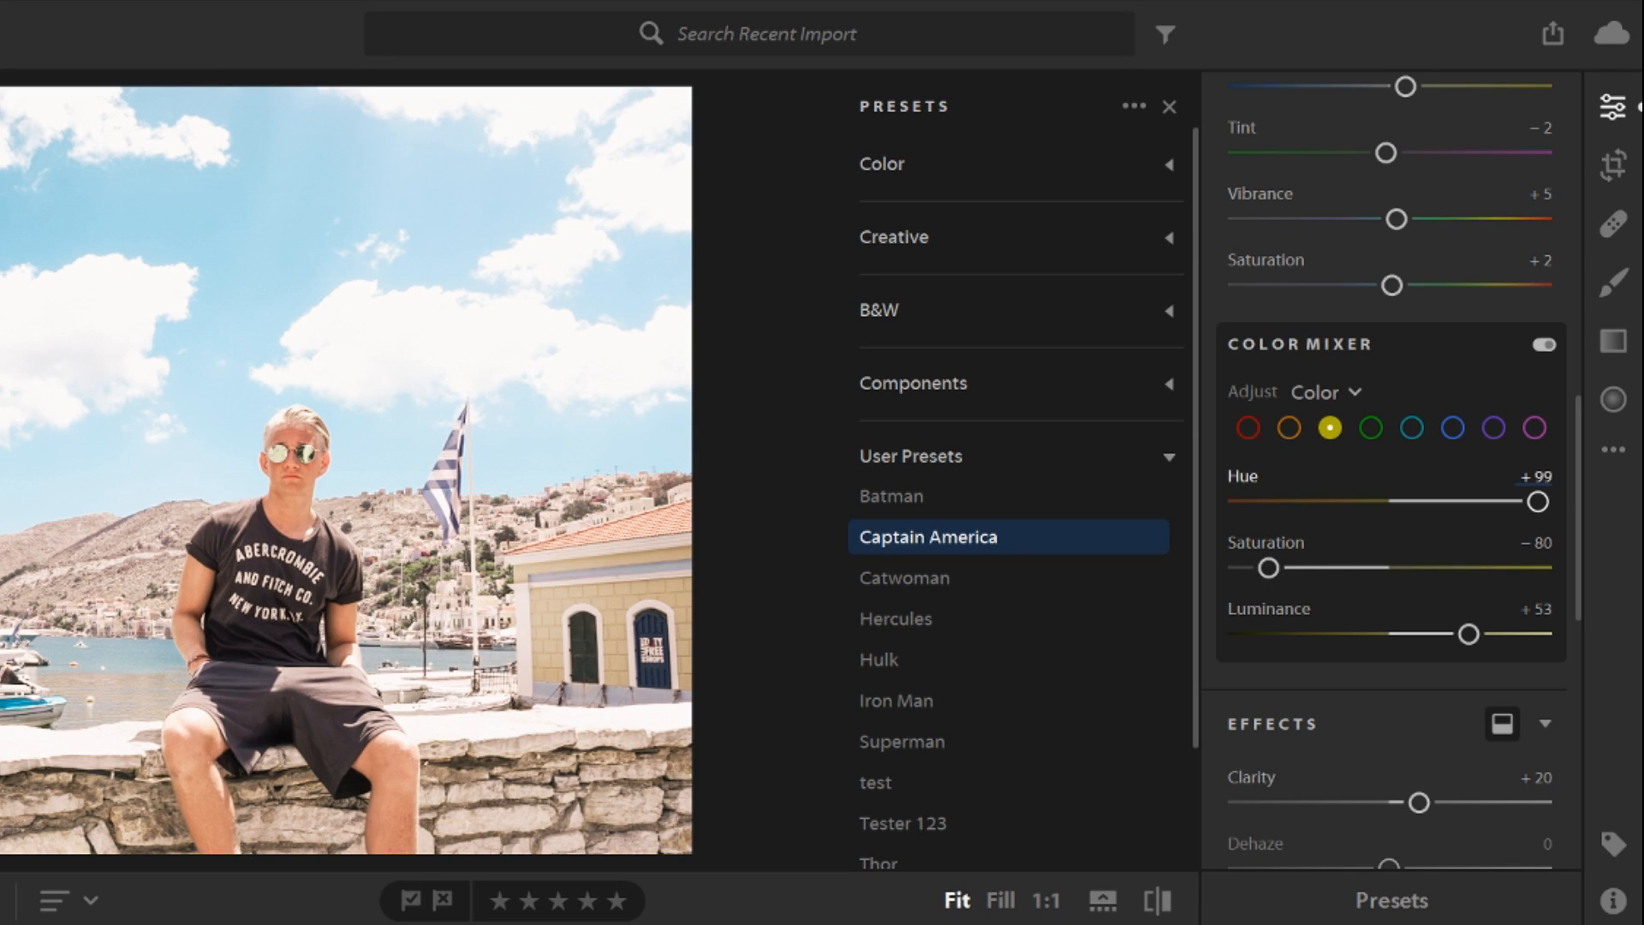
drag(1538, 501, 1488, 513)
drag(1466, 634, 1558, 644)
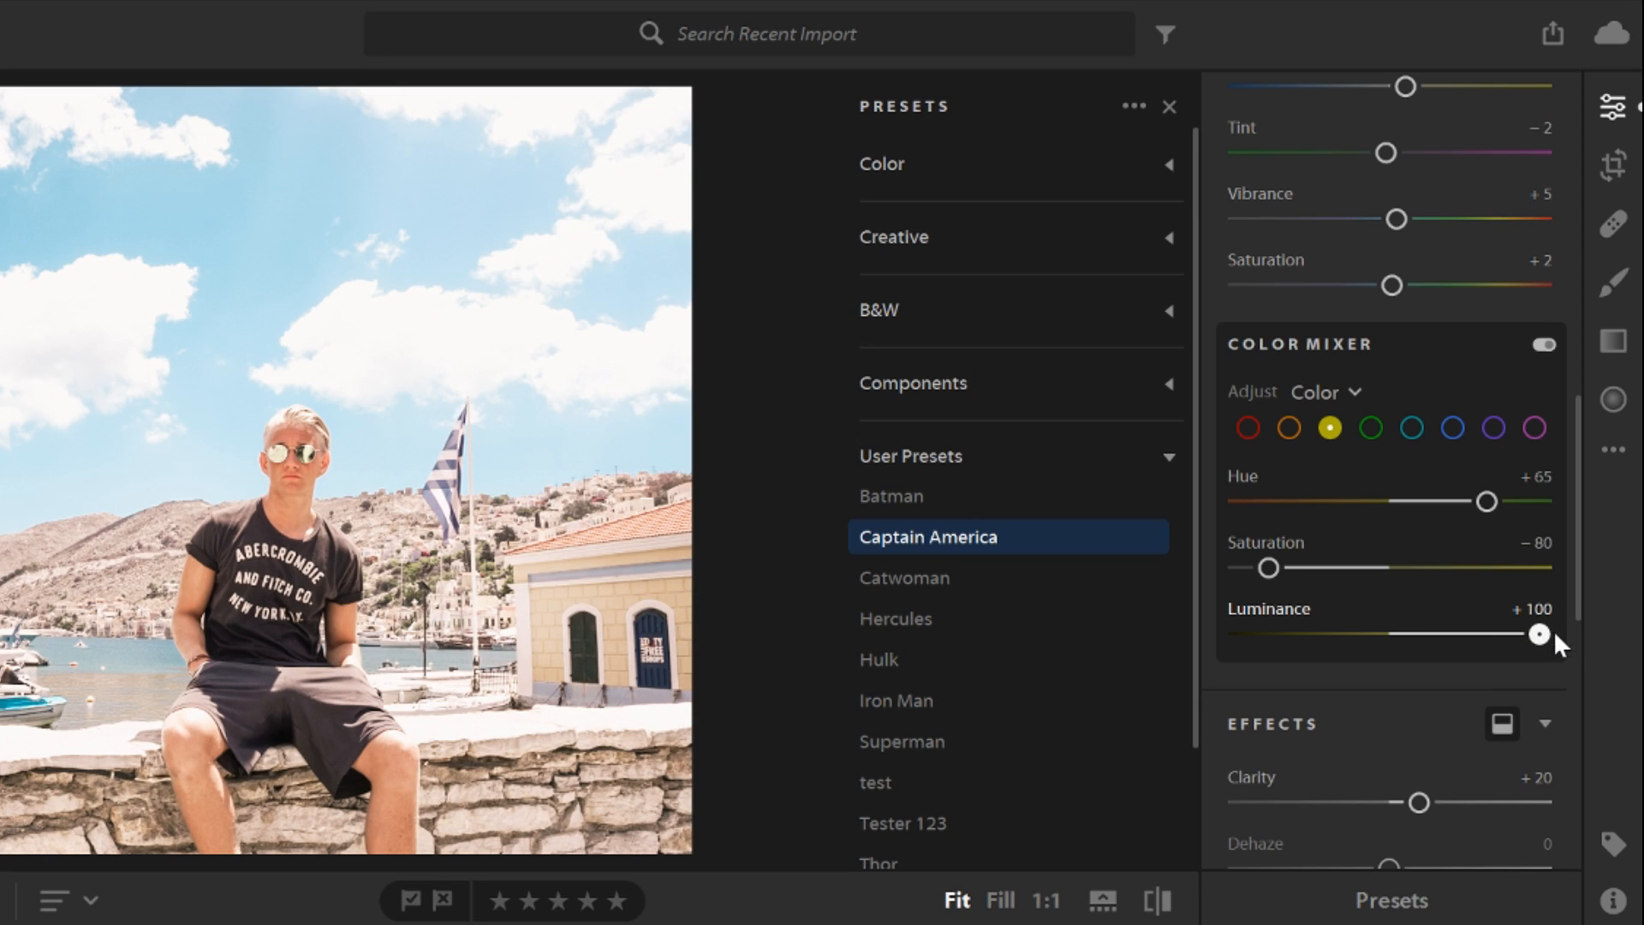
mouse_move(1541, 638)
mouse_down()
mouse_move(1484, 638)
mouse_move(1516, 638)
mouse_up()
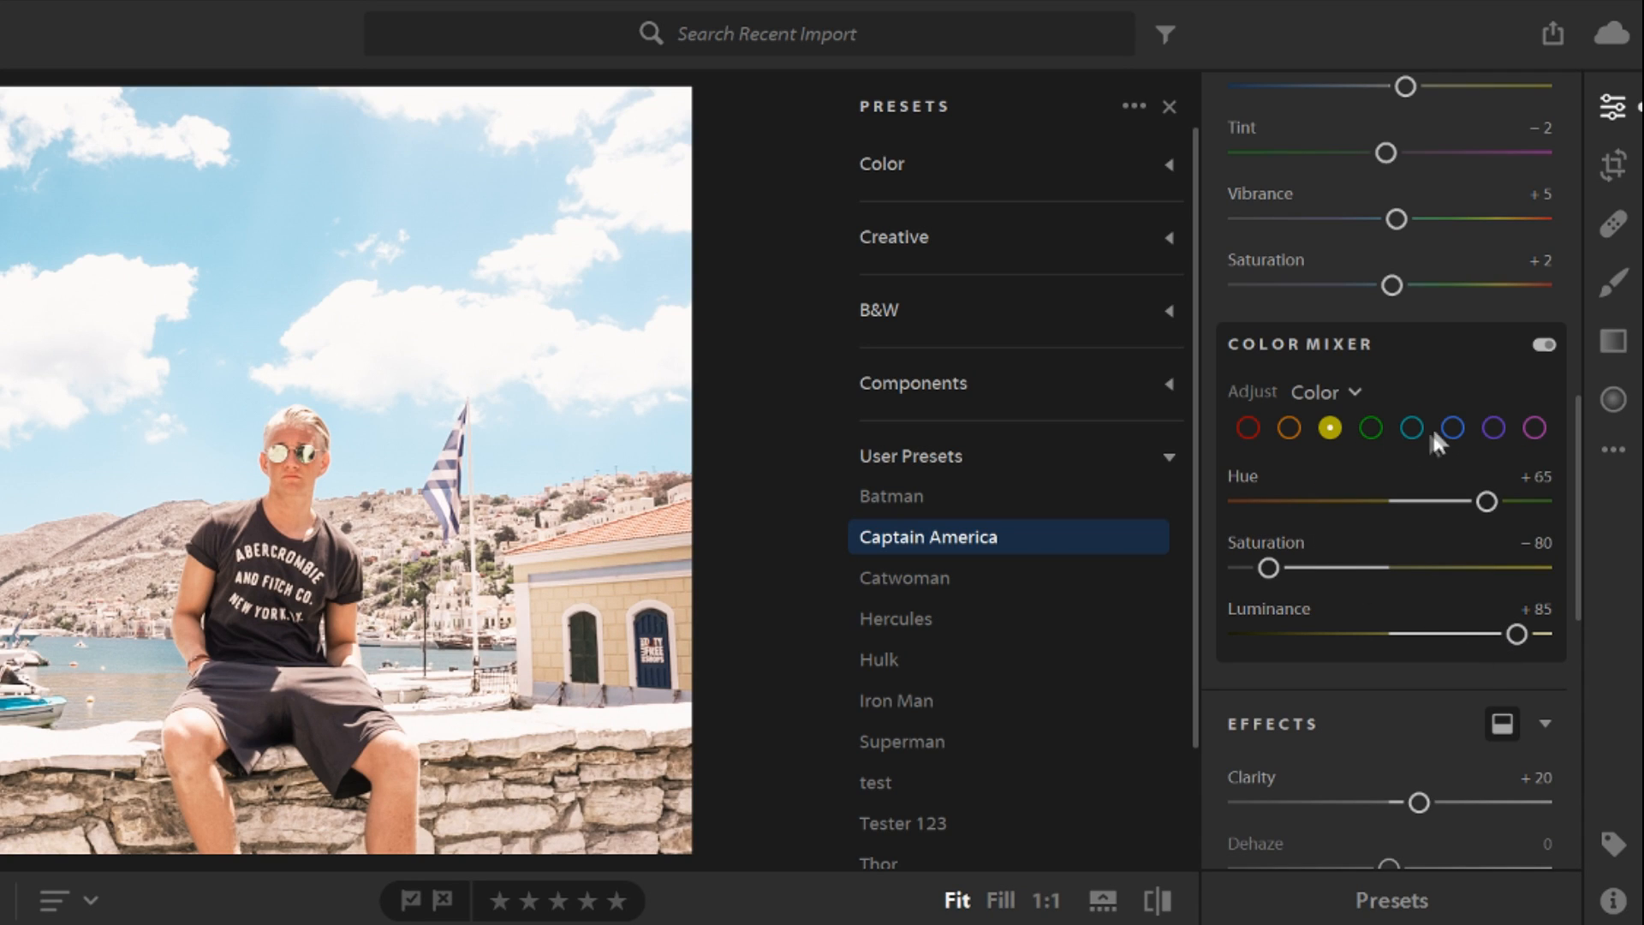
Try the orange range's Luminance at about -85 in the Color Mixer, and raise it to -28
click(1288, 427)
drag(1370, 635, 1260, 644)
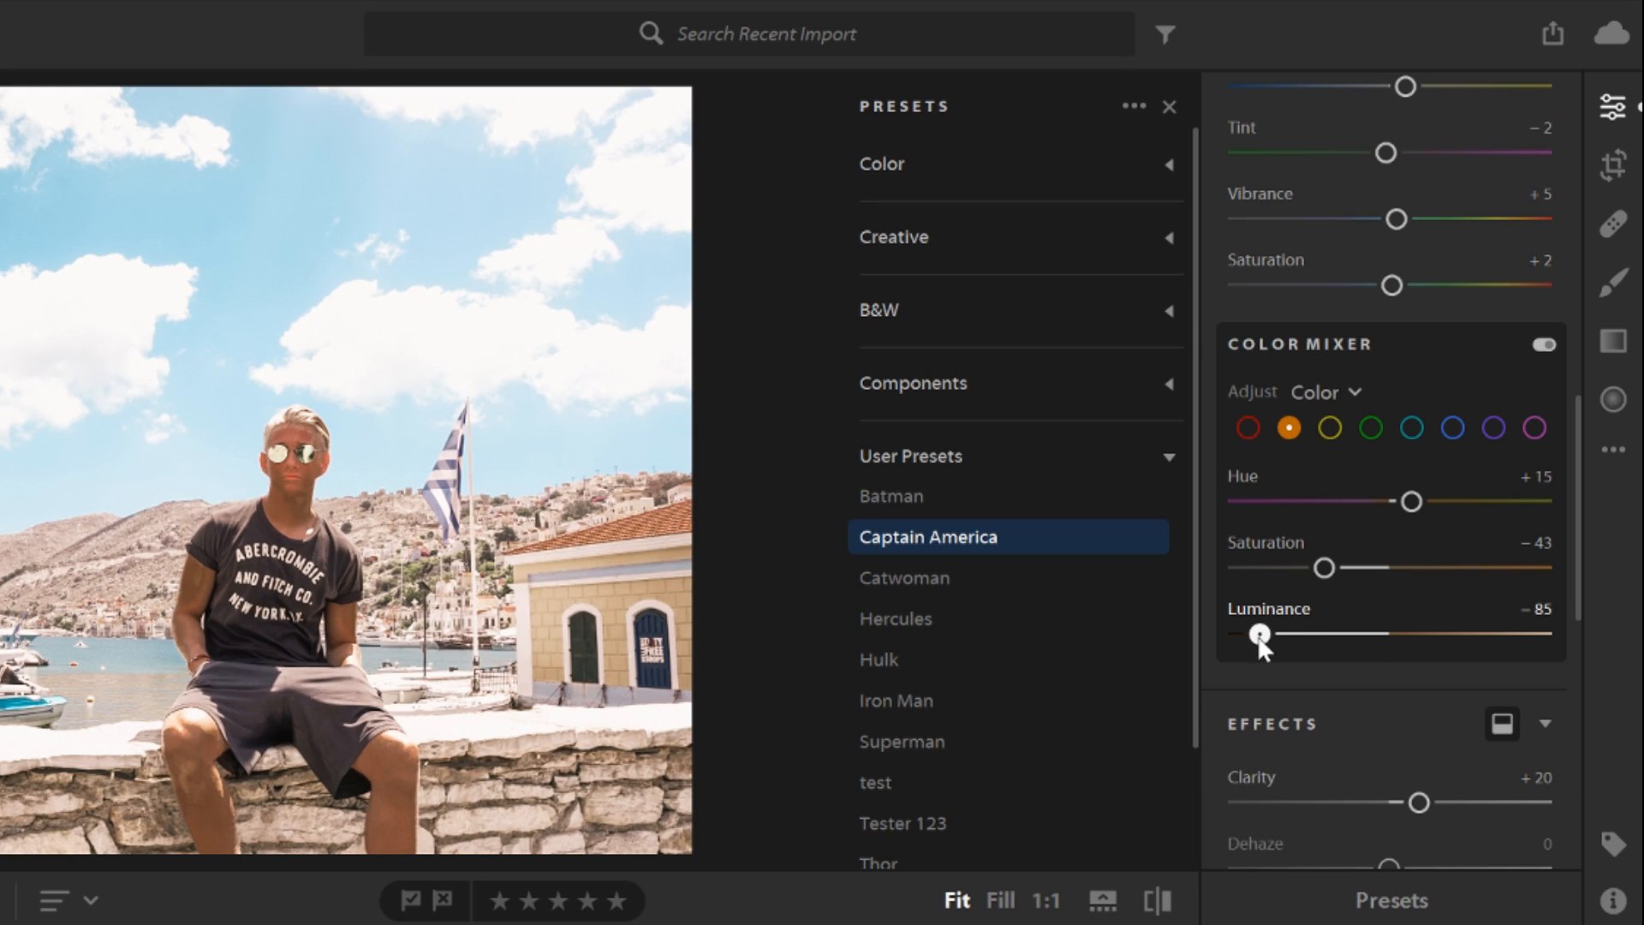
scroll(1451, 751, down, 2)
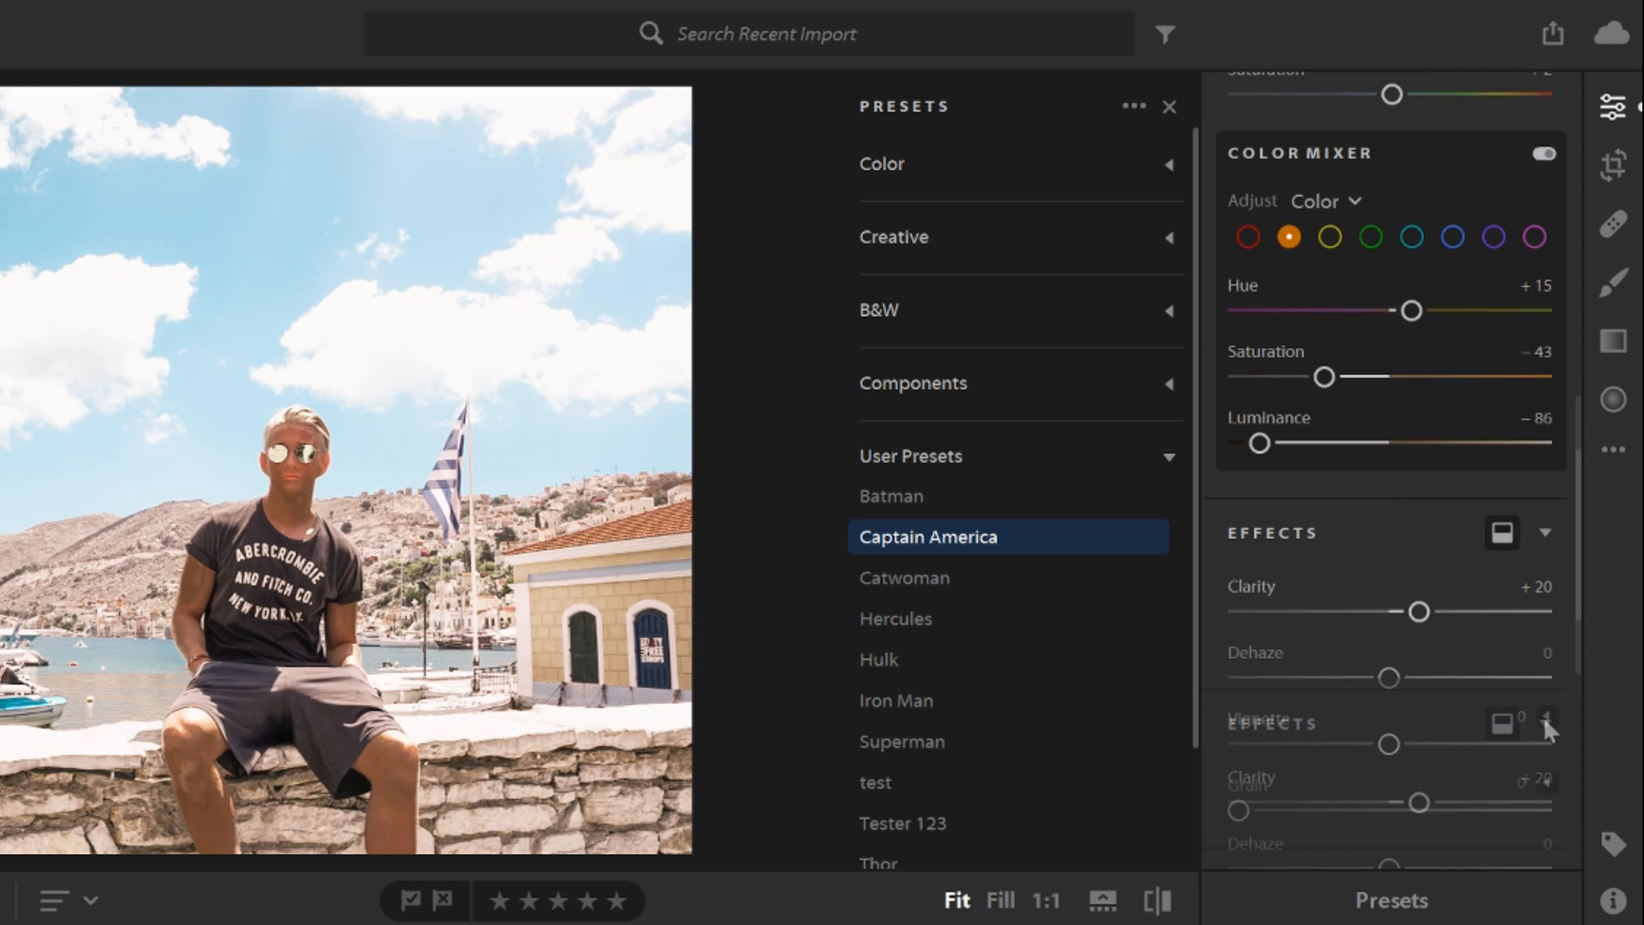
drag(1268, 441, 1351, 443)
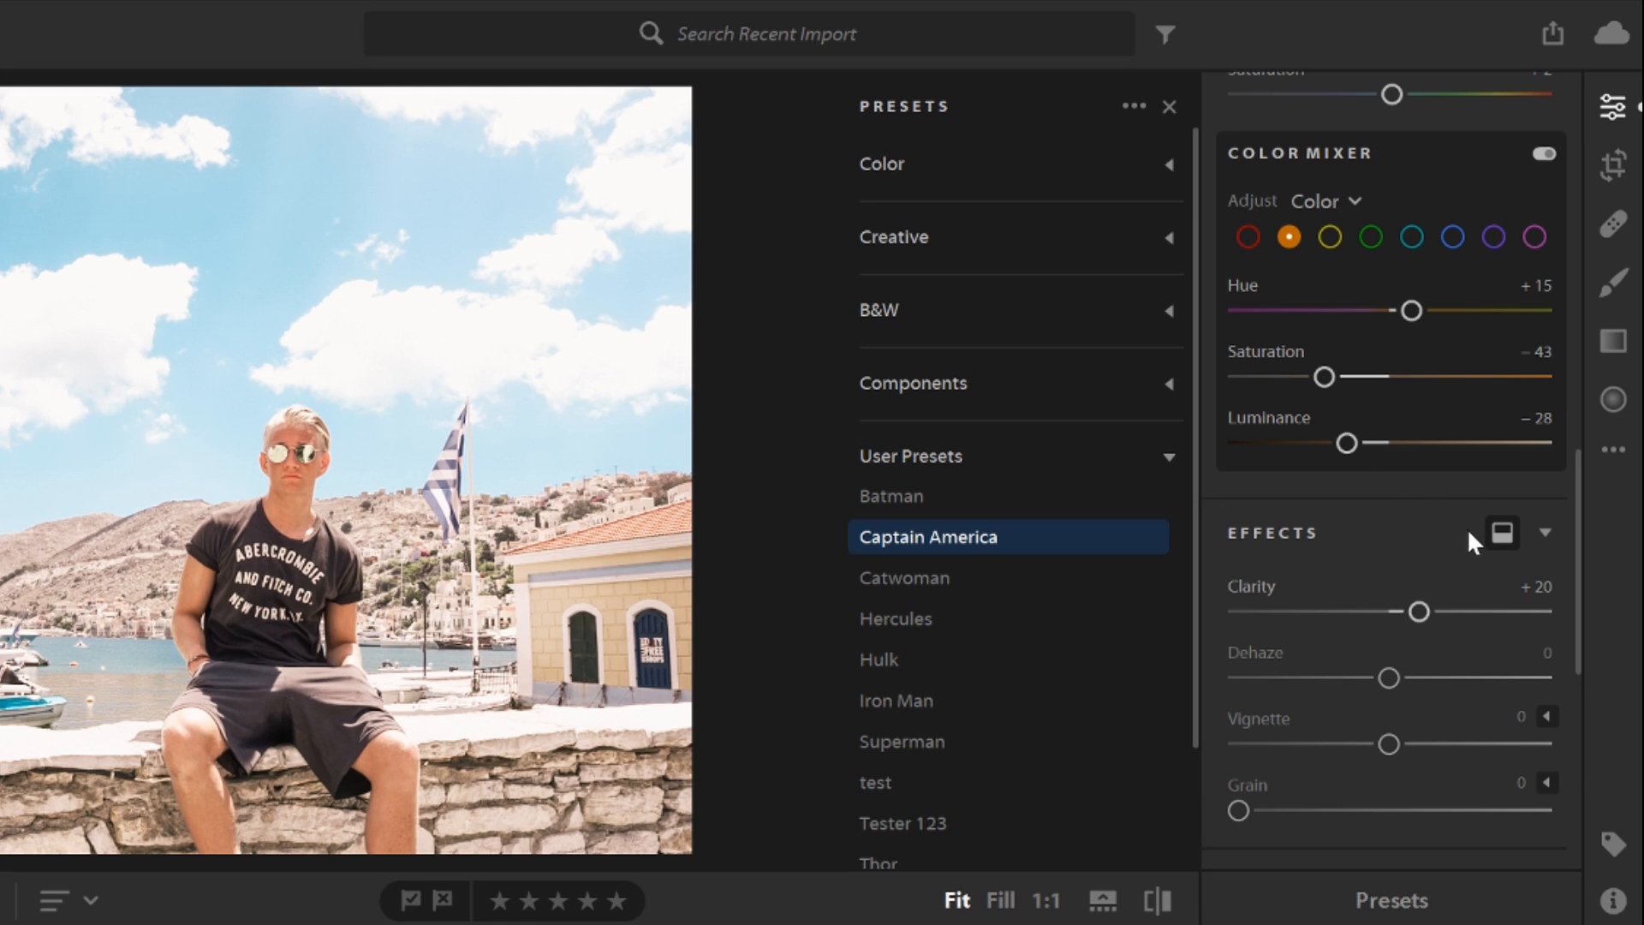
Set Clarity to +32 and the orange Luminance to -17, and compare the result with the plain Captain America preset preview
scroll(1422, 488, down, 4)
scroll(1404, 454, up, 2)
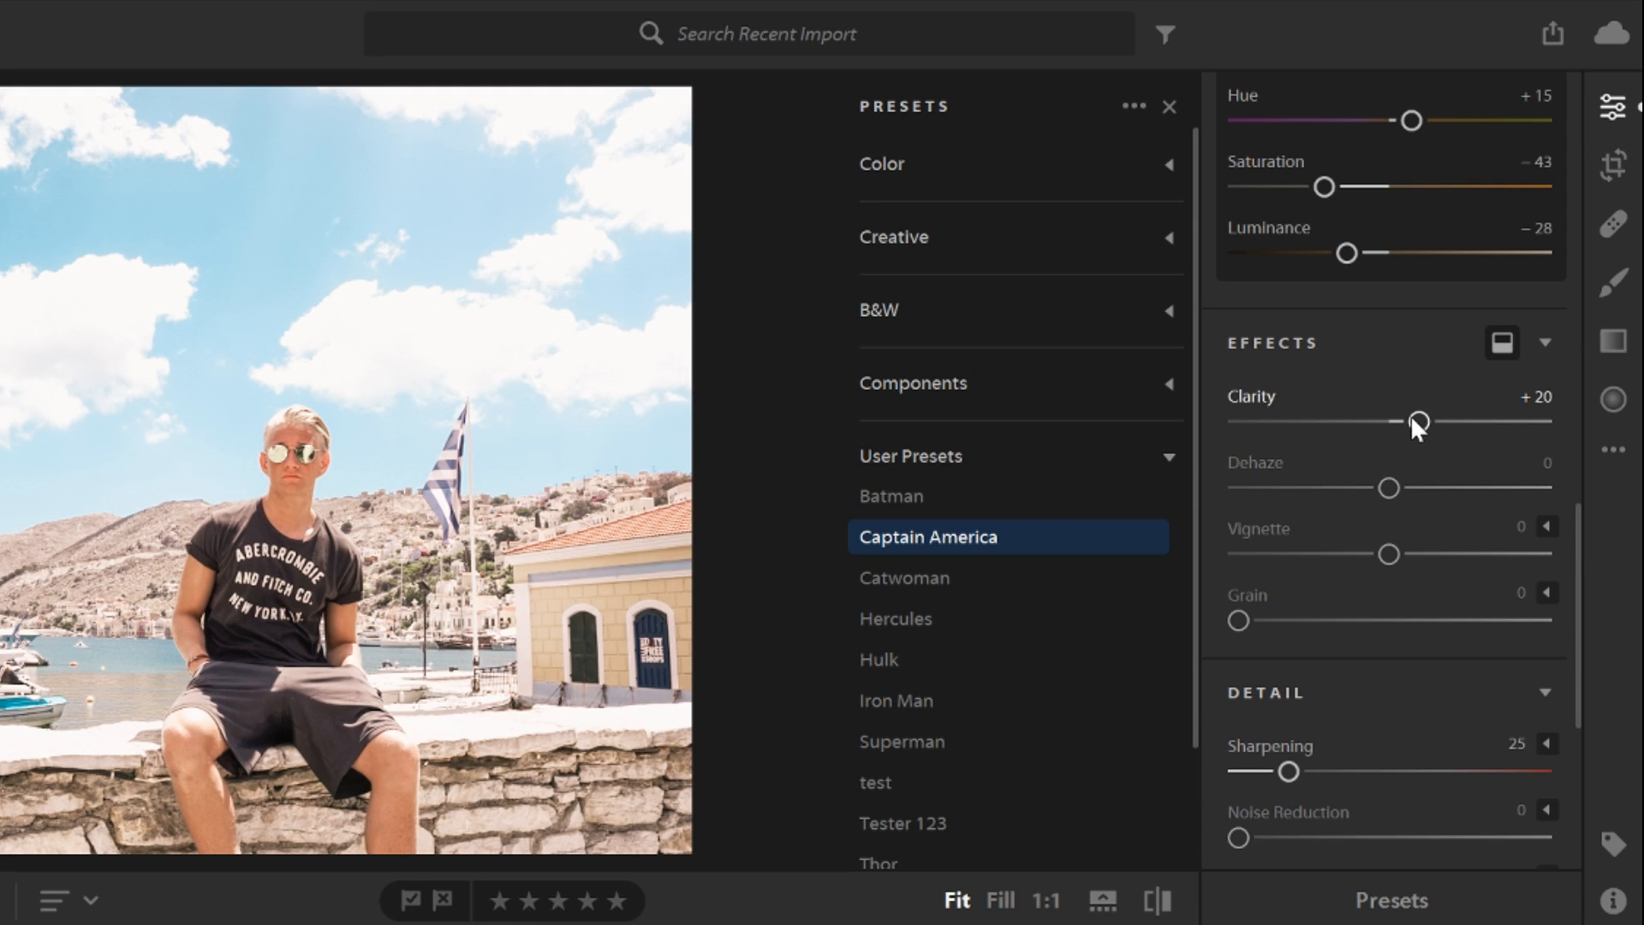
drag(1415, 420, 1449, 426)
drag(1348, 250, 1363, 254)
mouse_move(1449, 421)
mouse_down()
mouse_move(1416, 426)
mouse_move(1435, 422)
mouse_up()
scroll(1164, 572, down, 1)
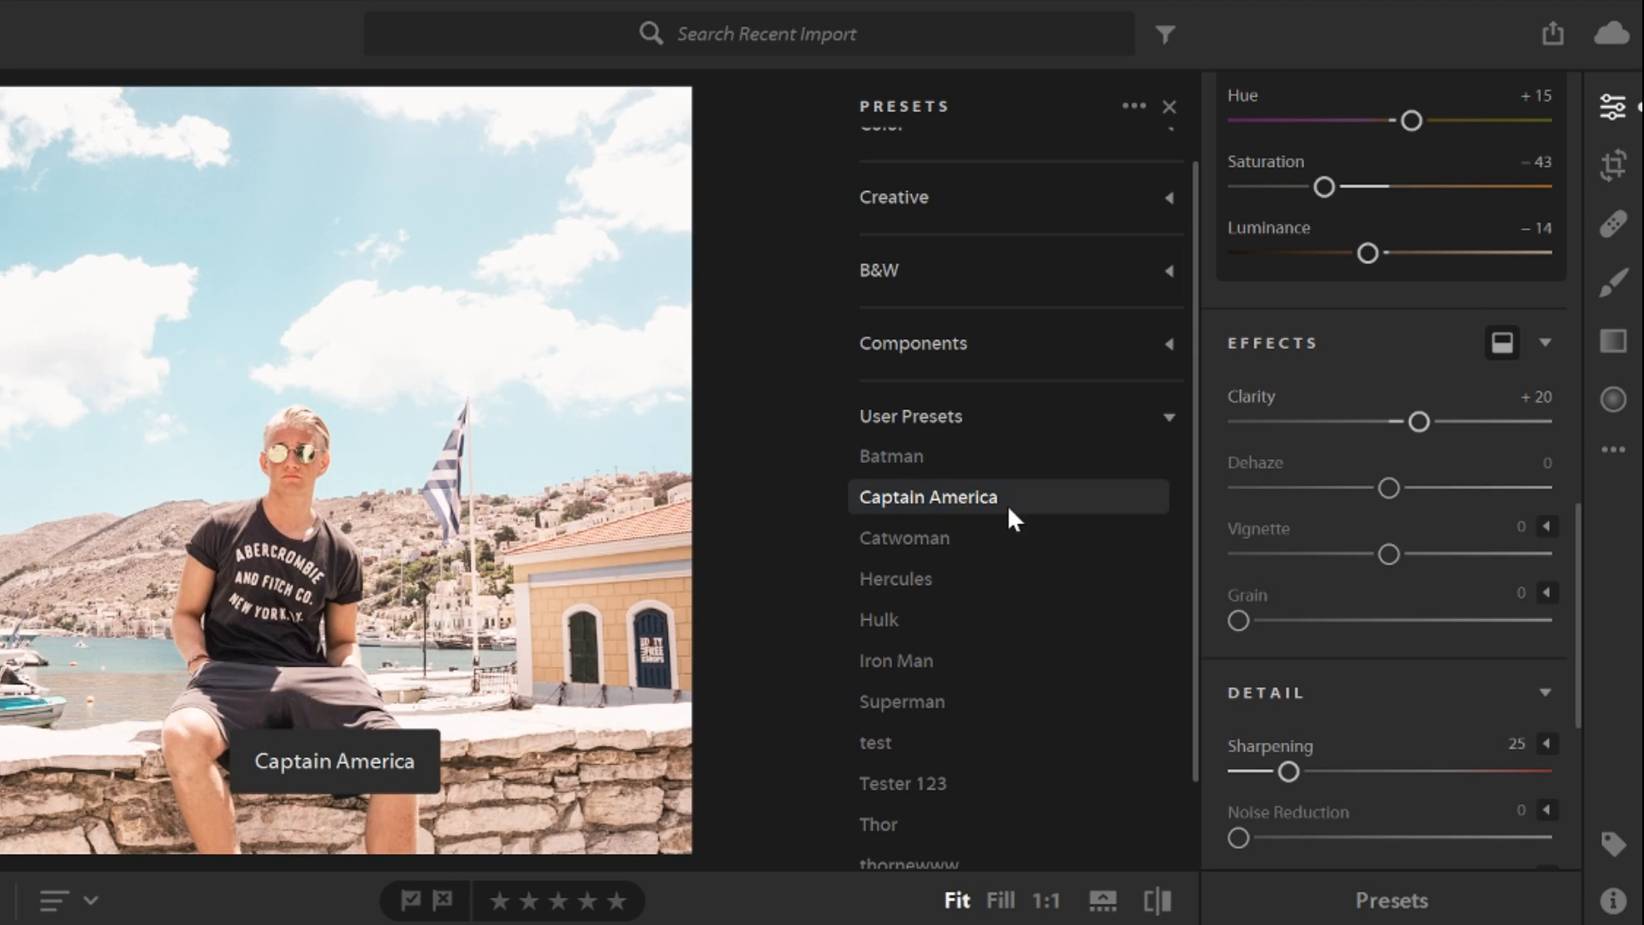
click(1007, 506)
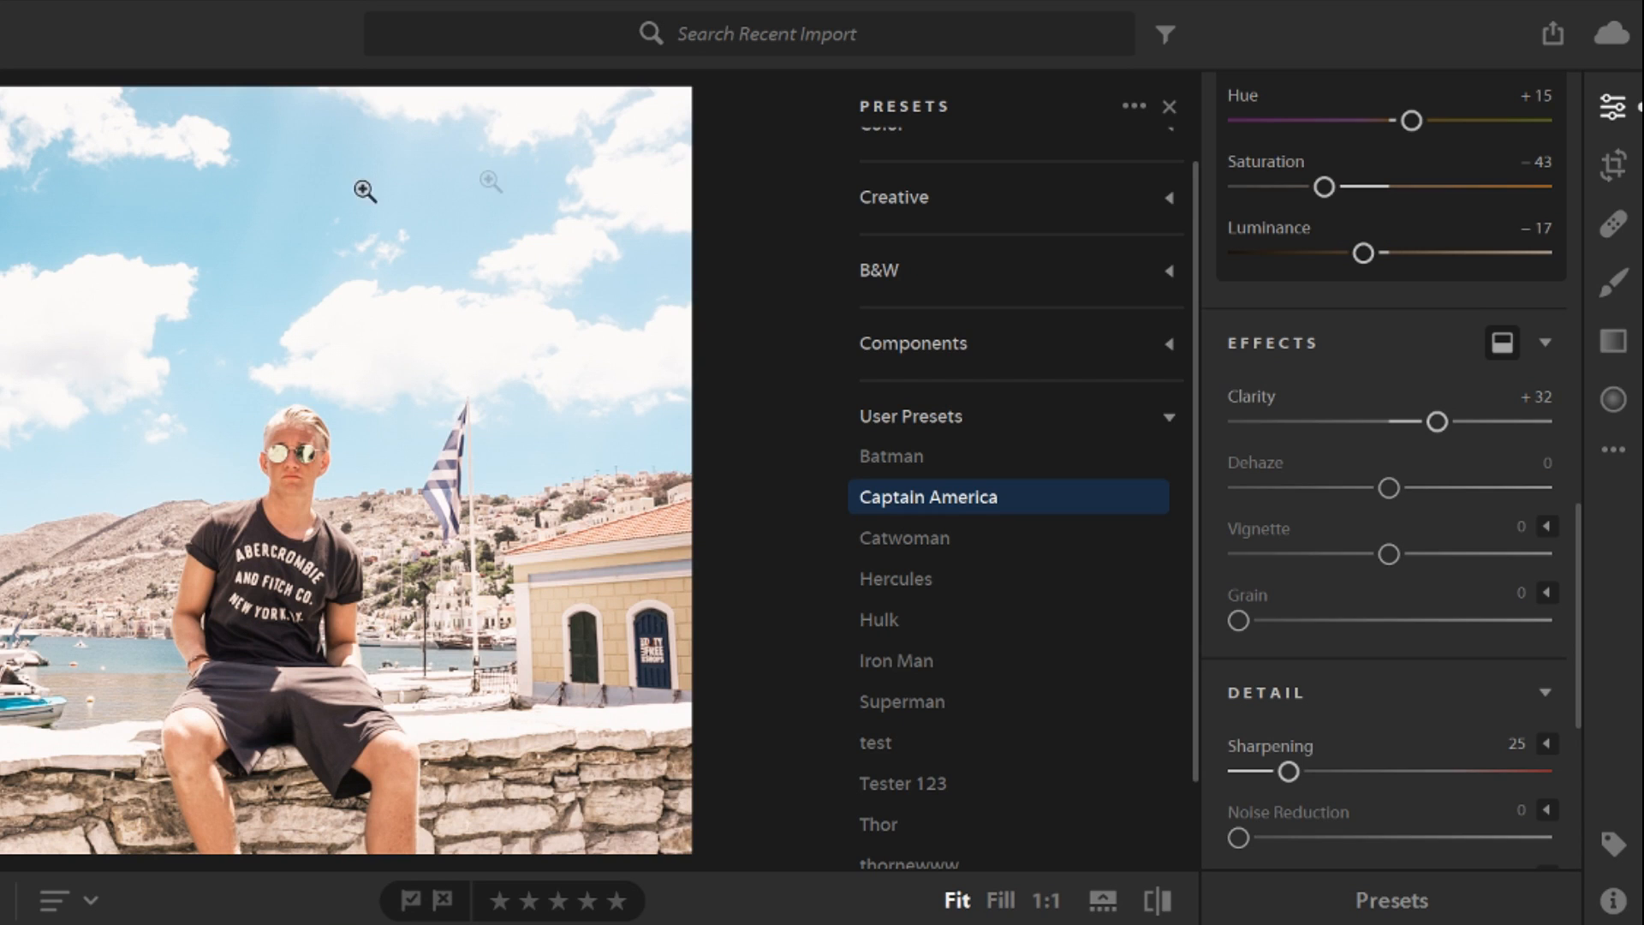
Switch to the photo in the third import of the recent imports list and show its editing controls and presets
key(e)
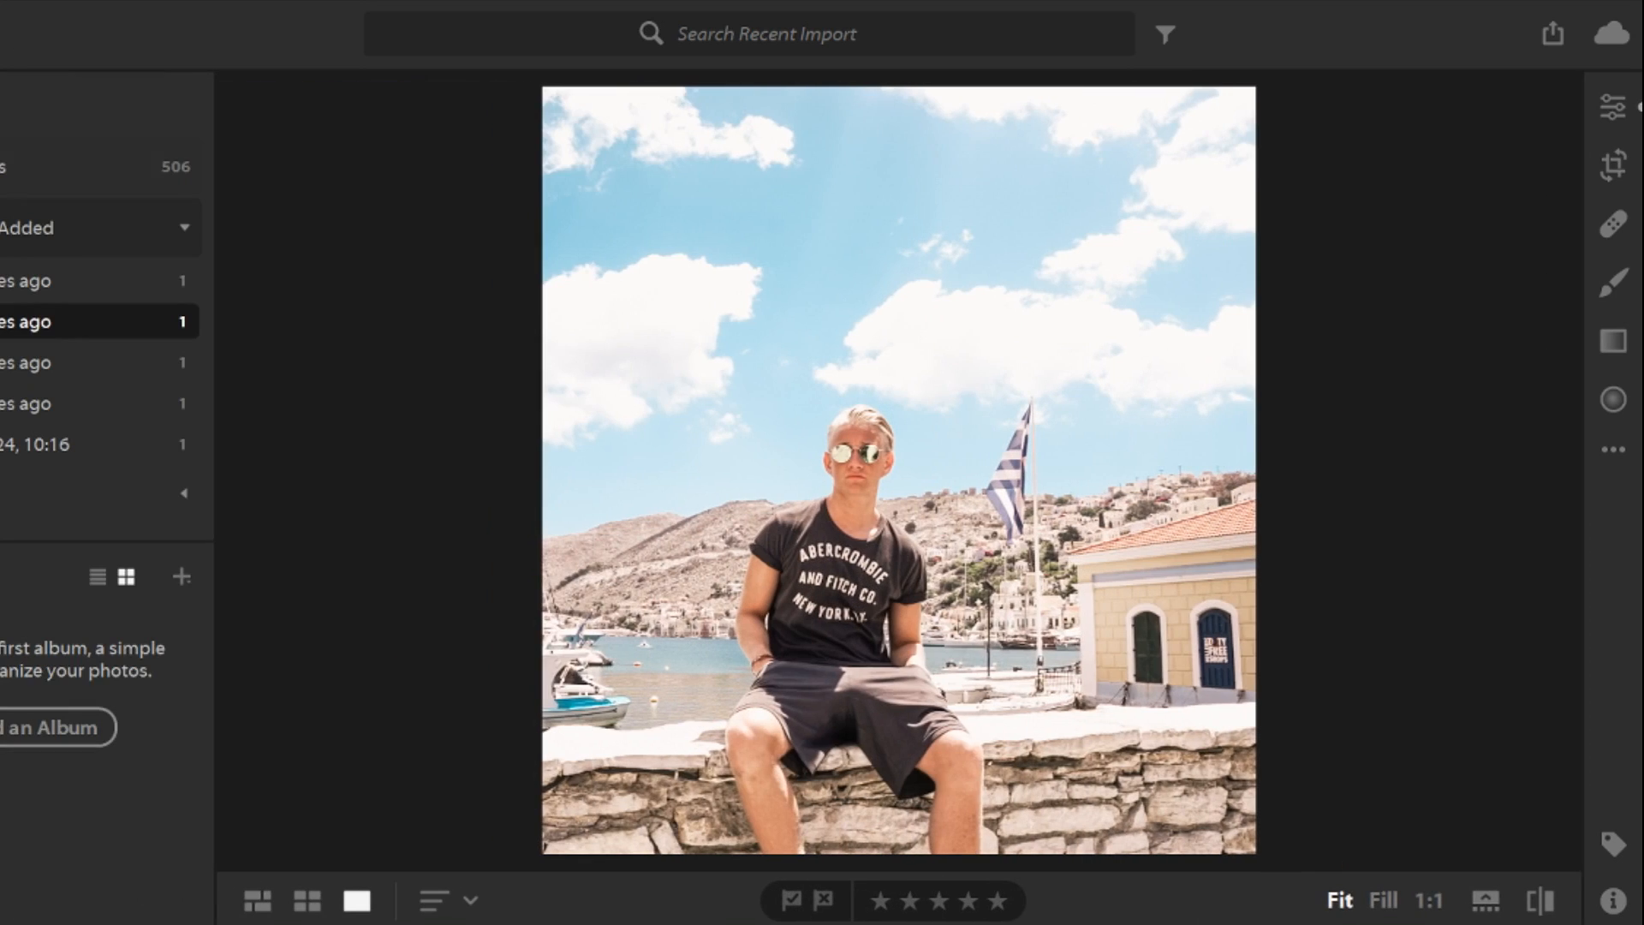
click(110, 358)
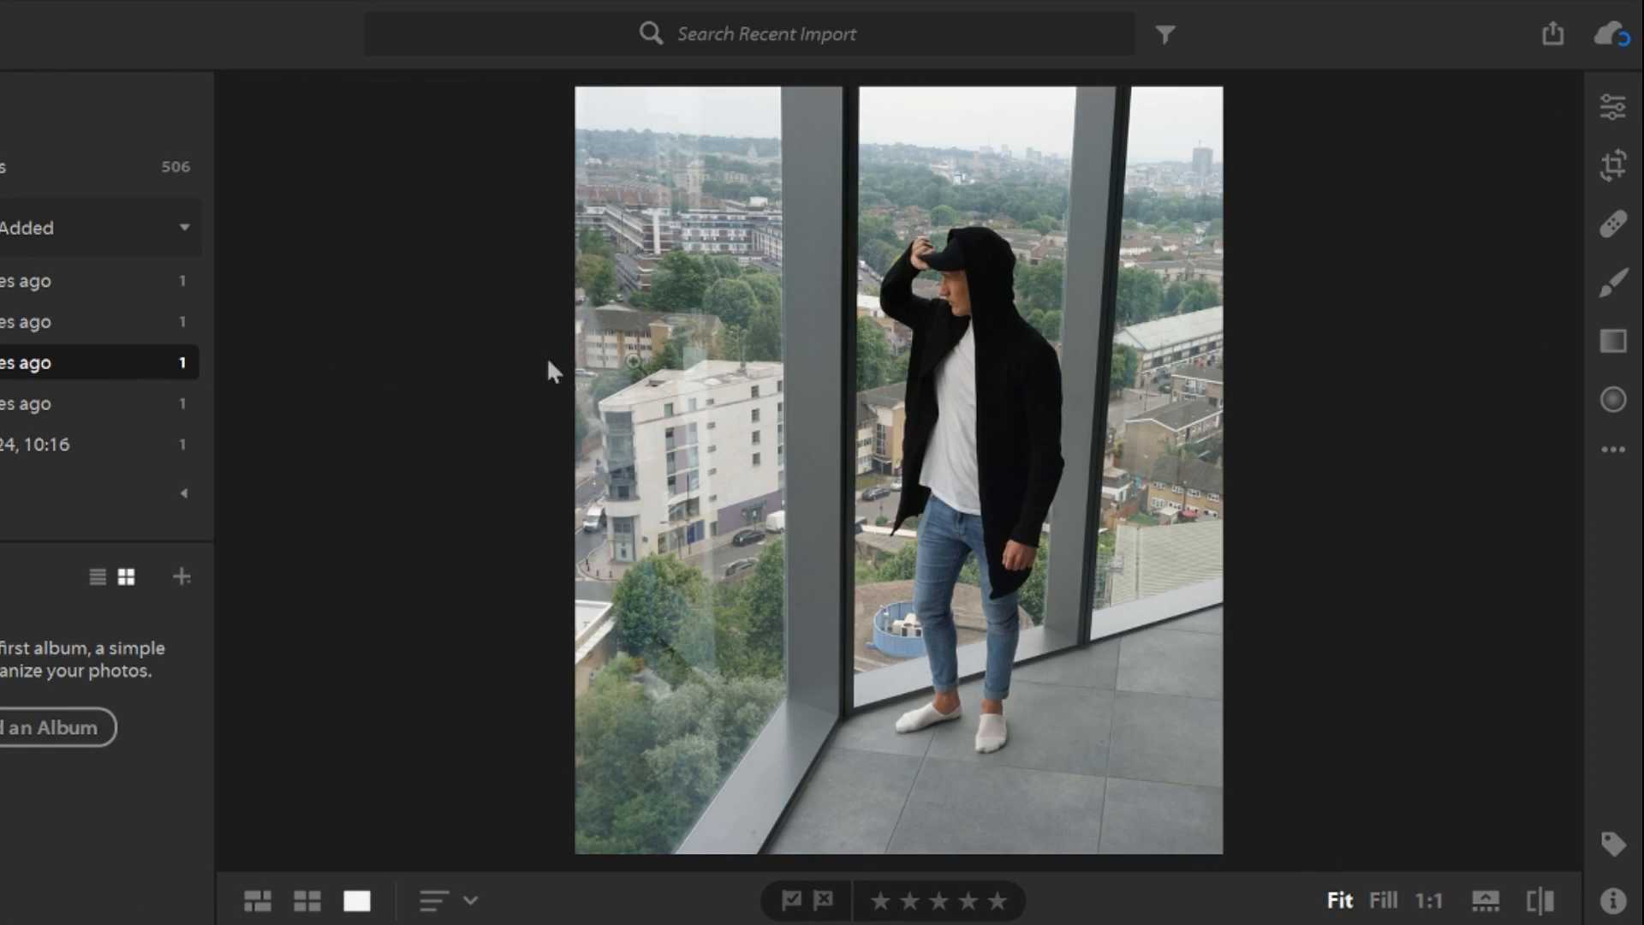
click(1613, 107)
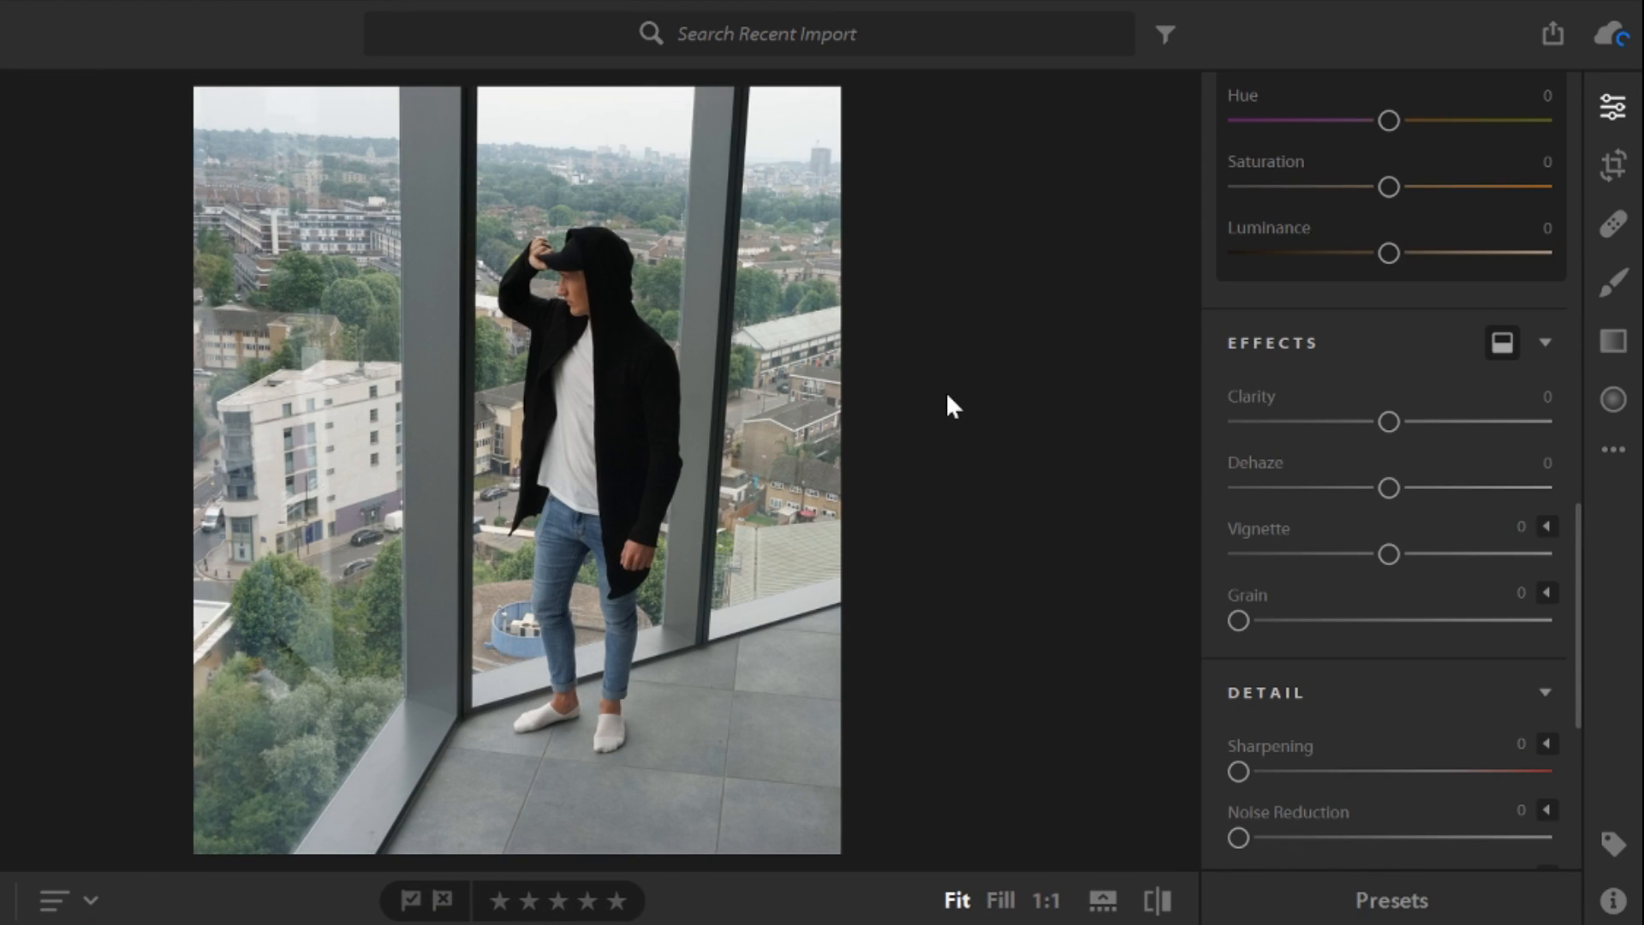
click(1613, 450)
click(1404, 742)
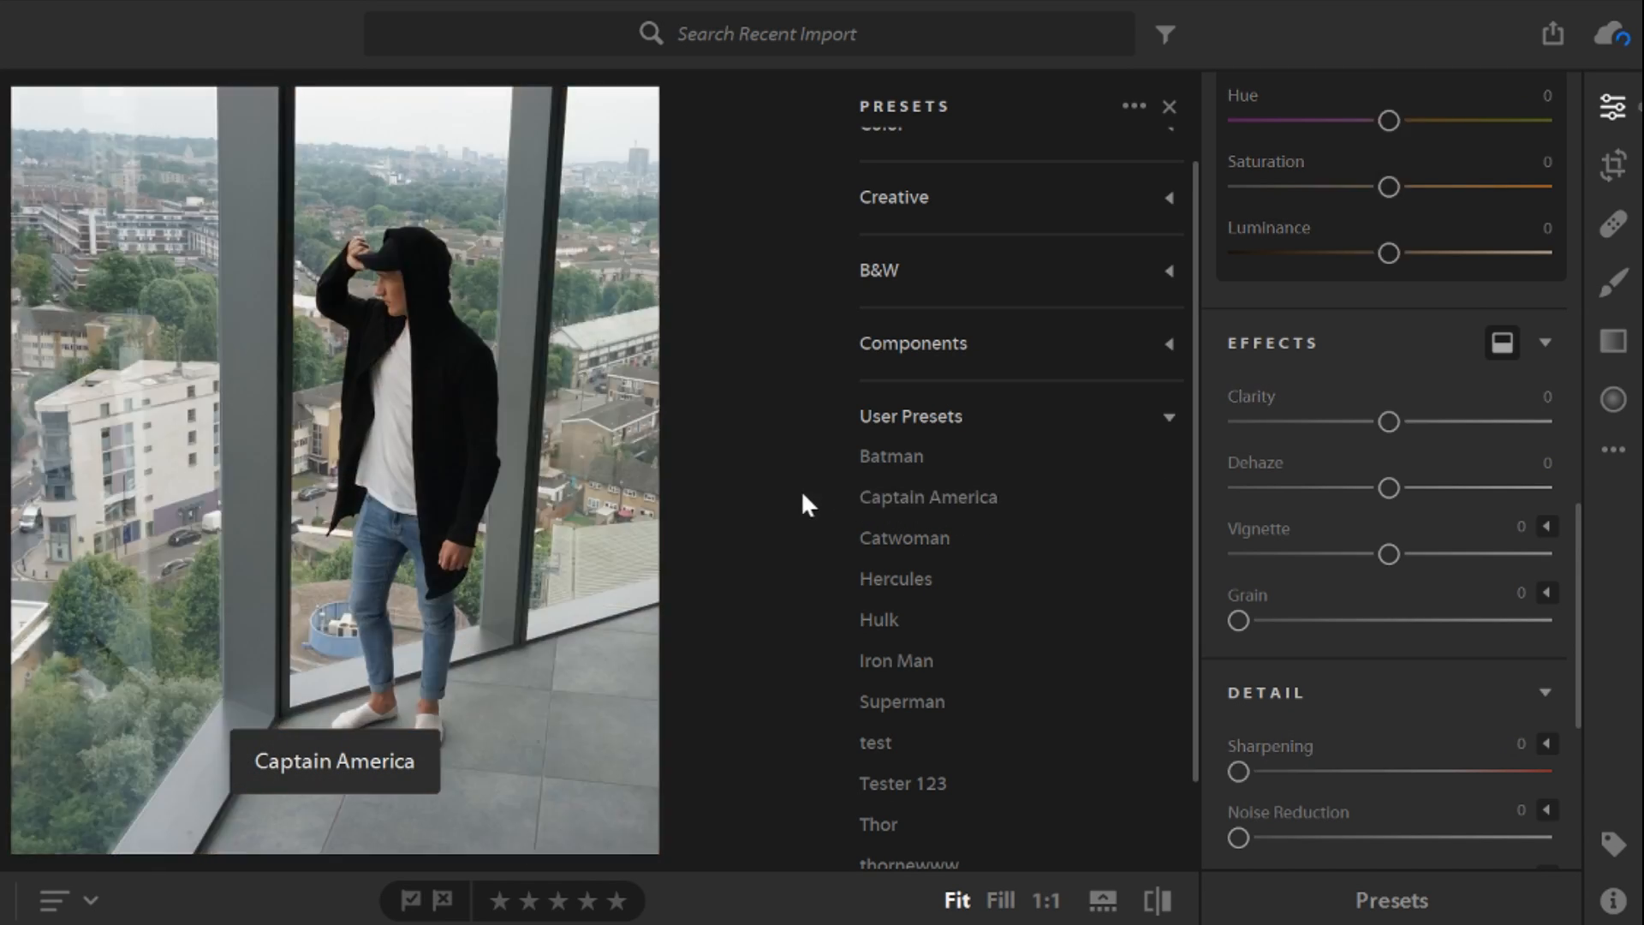
Raise Exposure, Contrast, Highlights, Shadows and Whites of the window photo, with Highlights raised the most
scroll(1388, 340, up, 5)
scroll(1387, 341, up, 6)
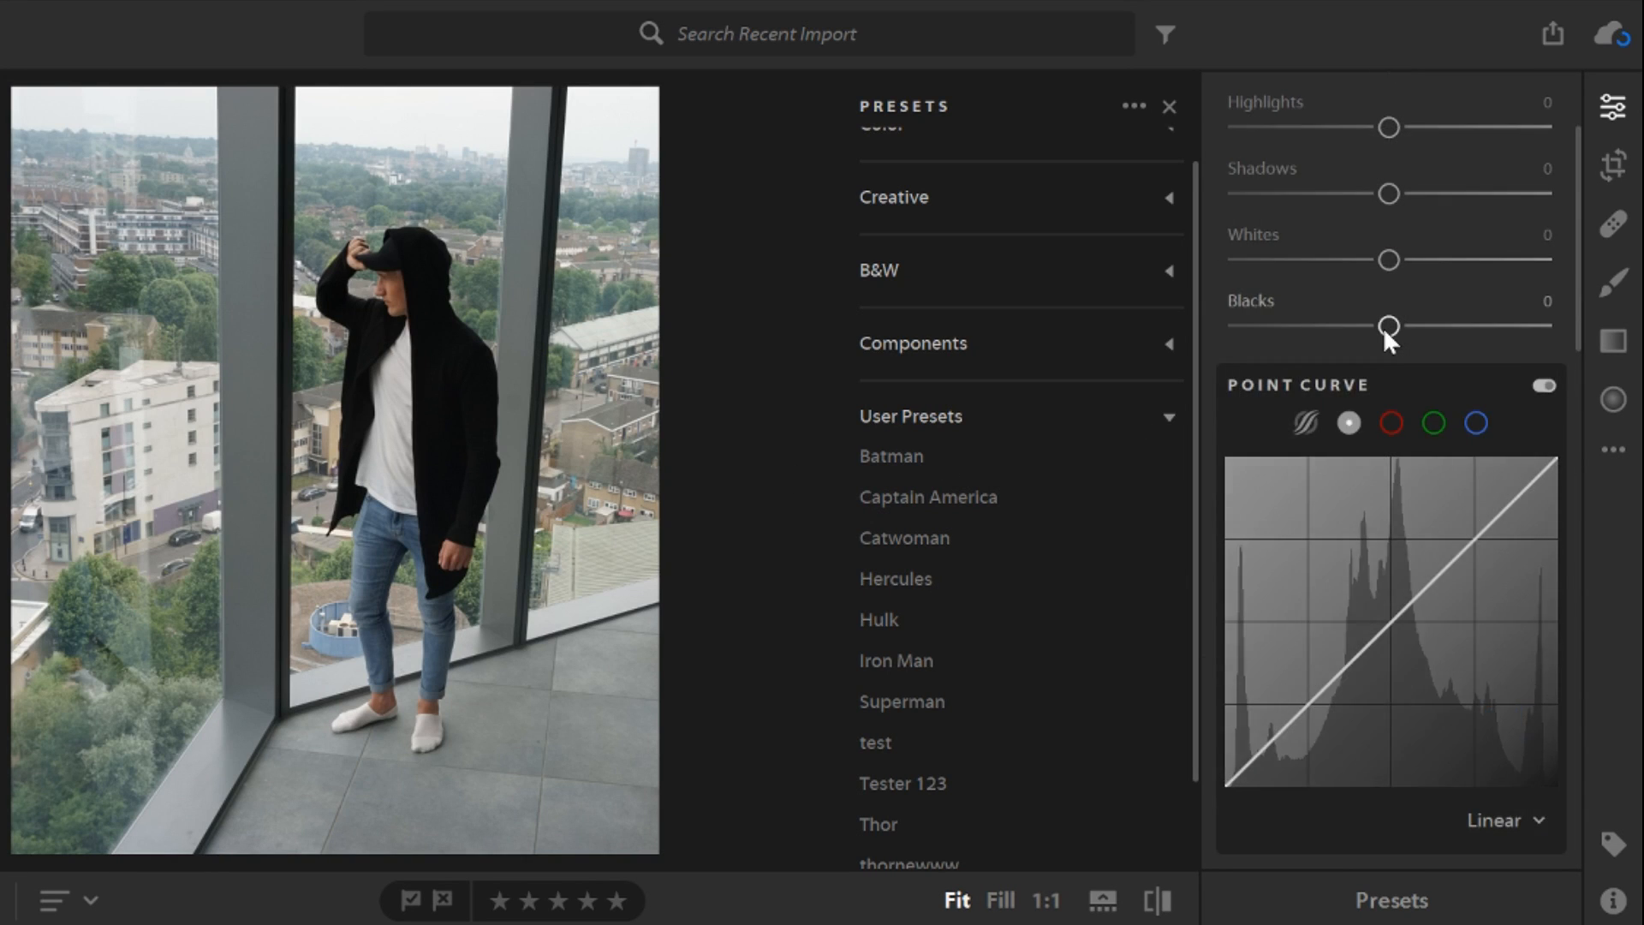
drag(1387, 183, 1402, 183)
drag(1389, 251, 1439, 252)
drag(1391, 317, 1465, 318)
drag(1389, 384, 1424, 384)
drag(1466, 318, 1460, 319)
drag(1389, 450, 1415, 450)
Add a point near the middle of the point curve and place it at 51.0, 45.5
scroll(1404, 491, down, 5)
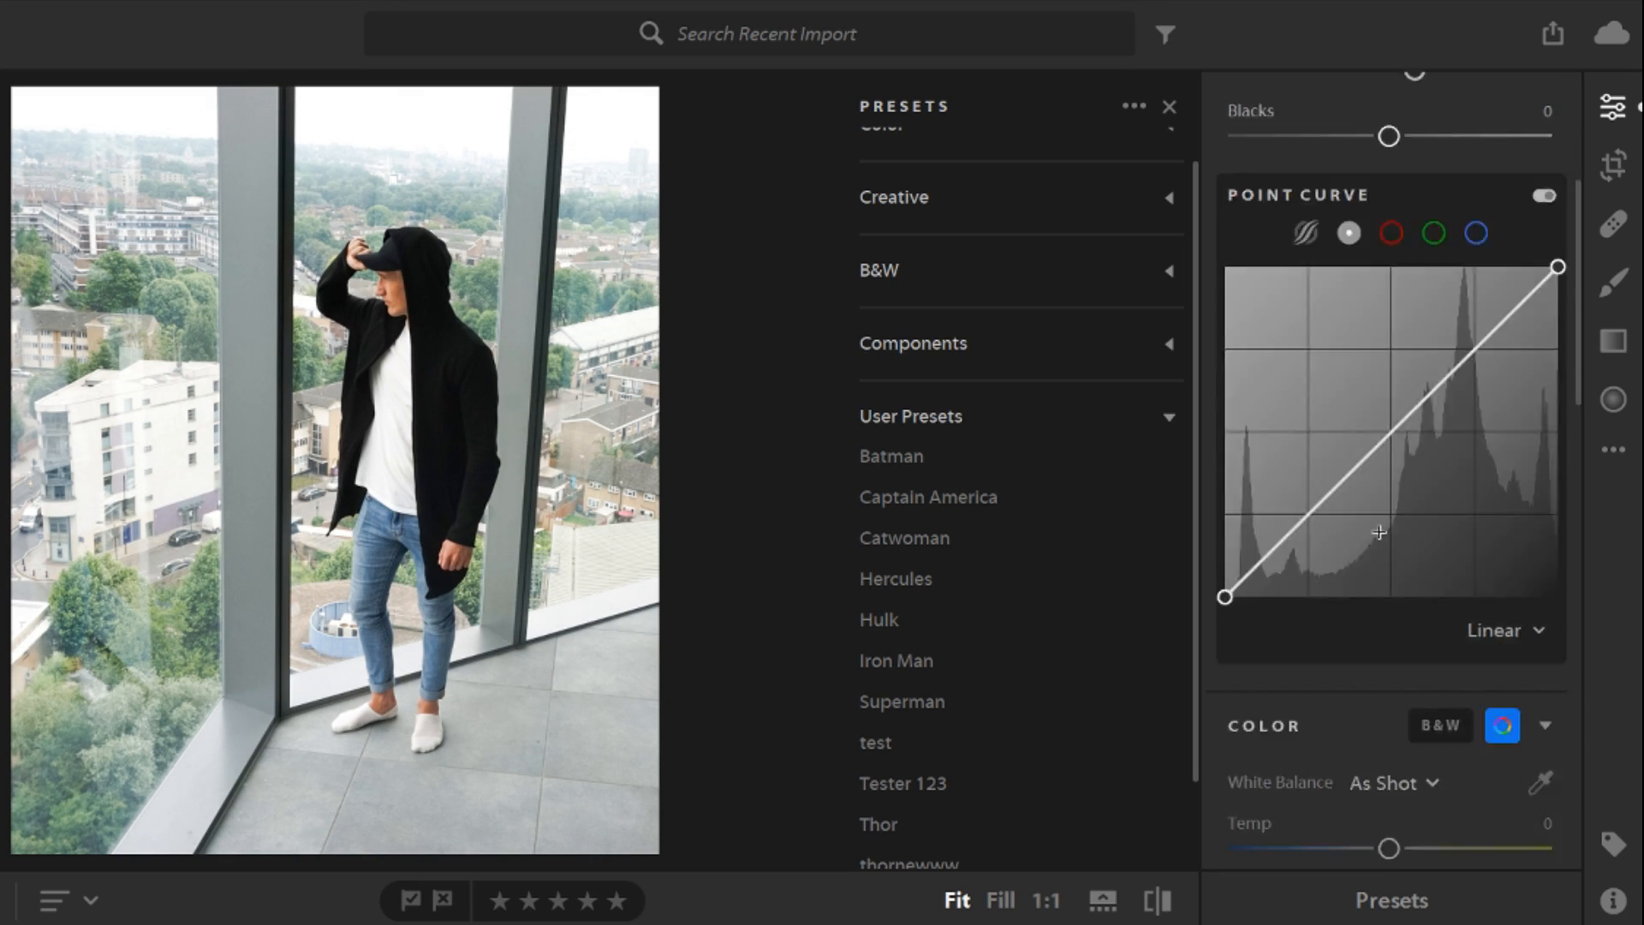
click(1381, 449)
mouse_move(1378, 445)
mouse_down()
mouse_move(1369, 386)
mouse_move(1394, 445)
mouse_up()
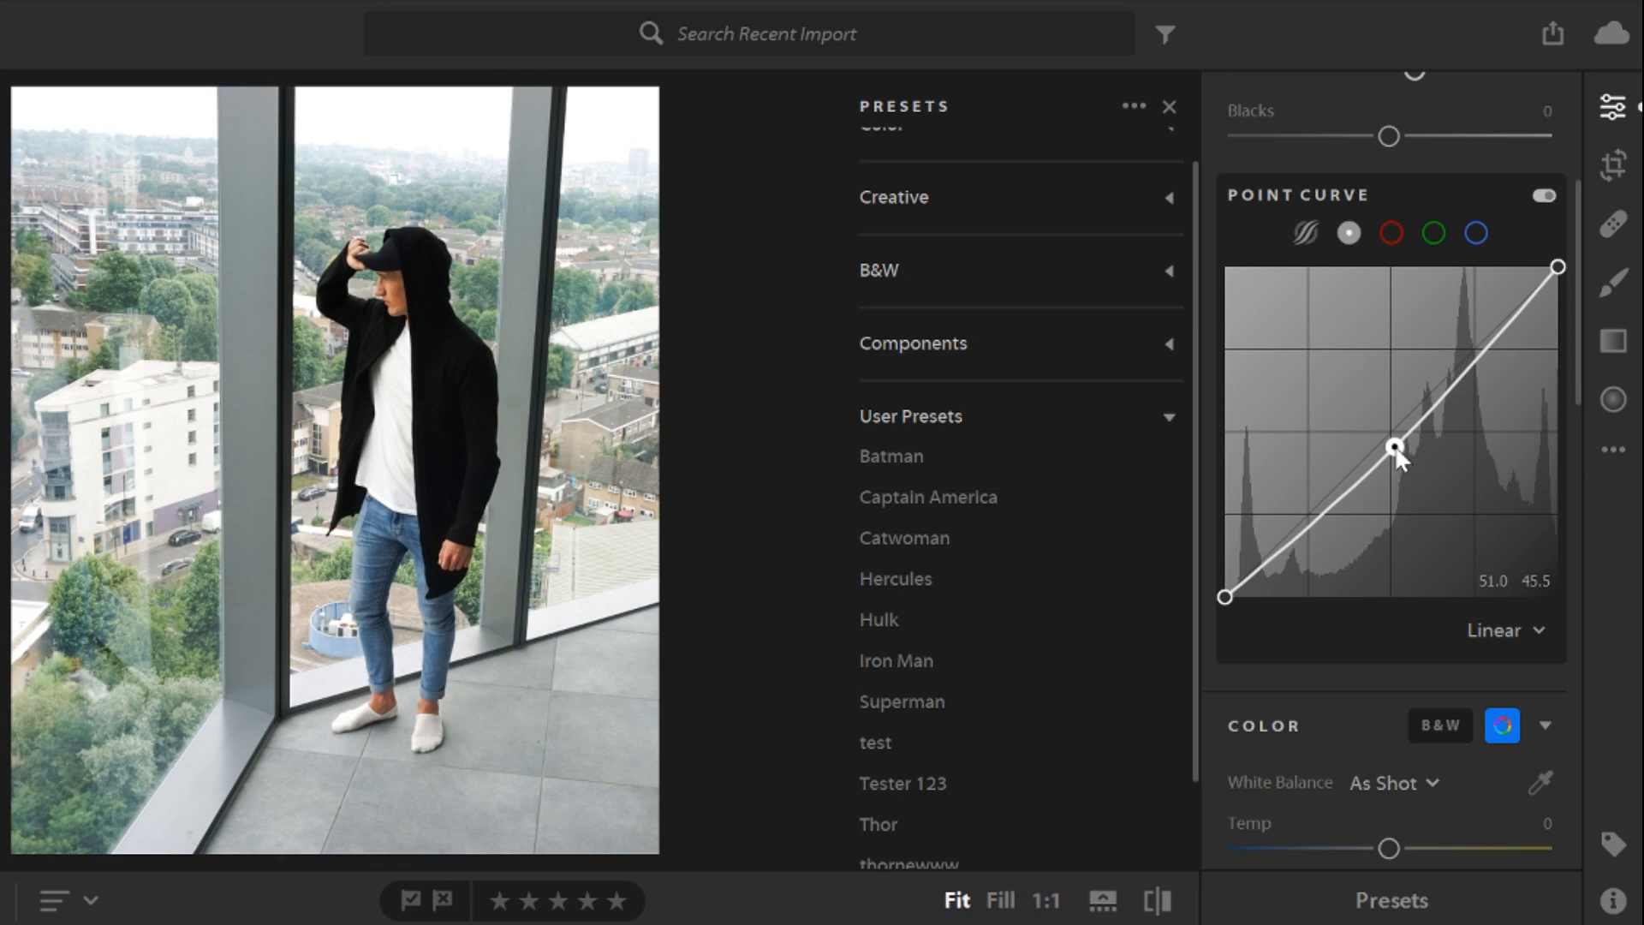
Warm the window photo's white balance by setting Temp to +7
scroll(1409, 428, down, 5)
drag(1387, 473, 1402, 472)
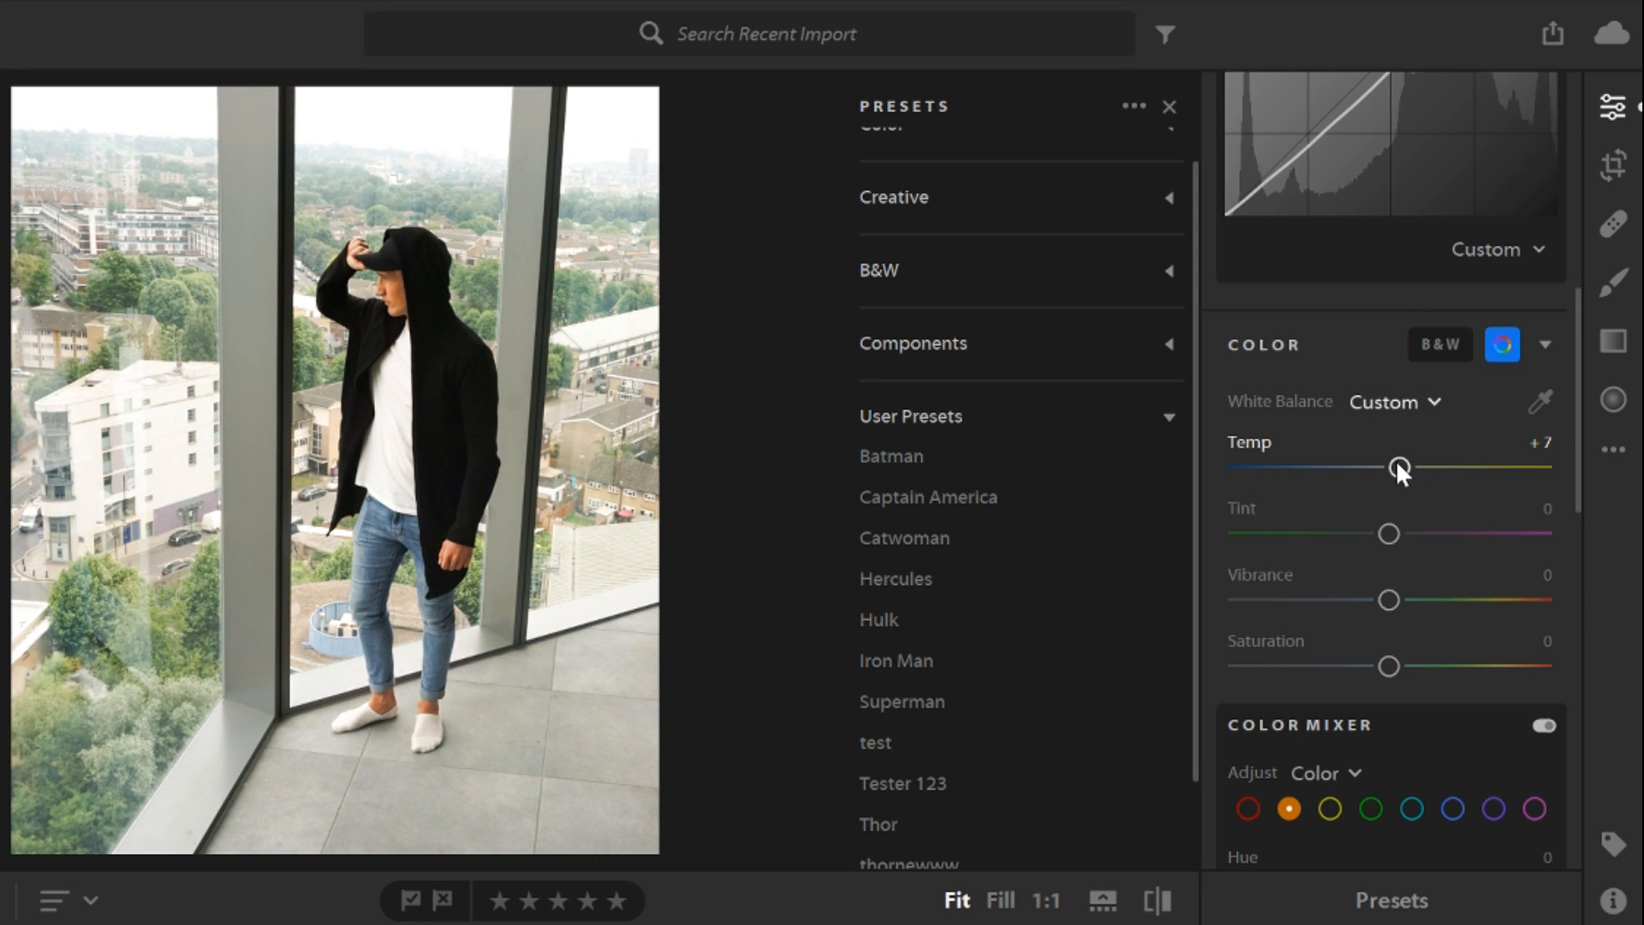
scroll(1368, 479, down, 3)
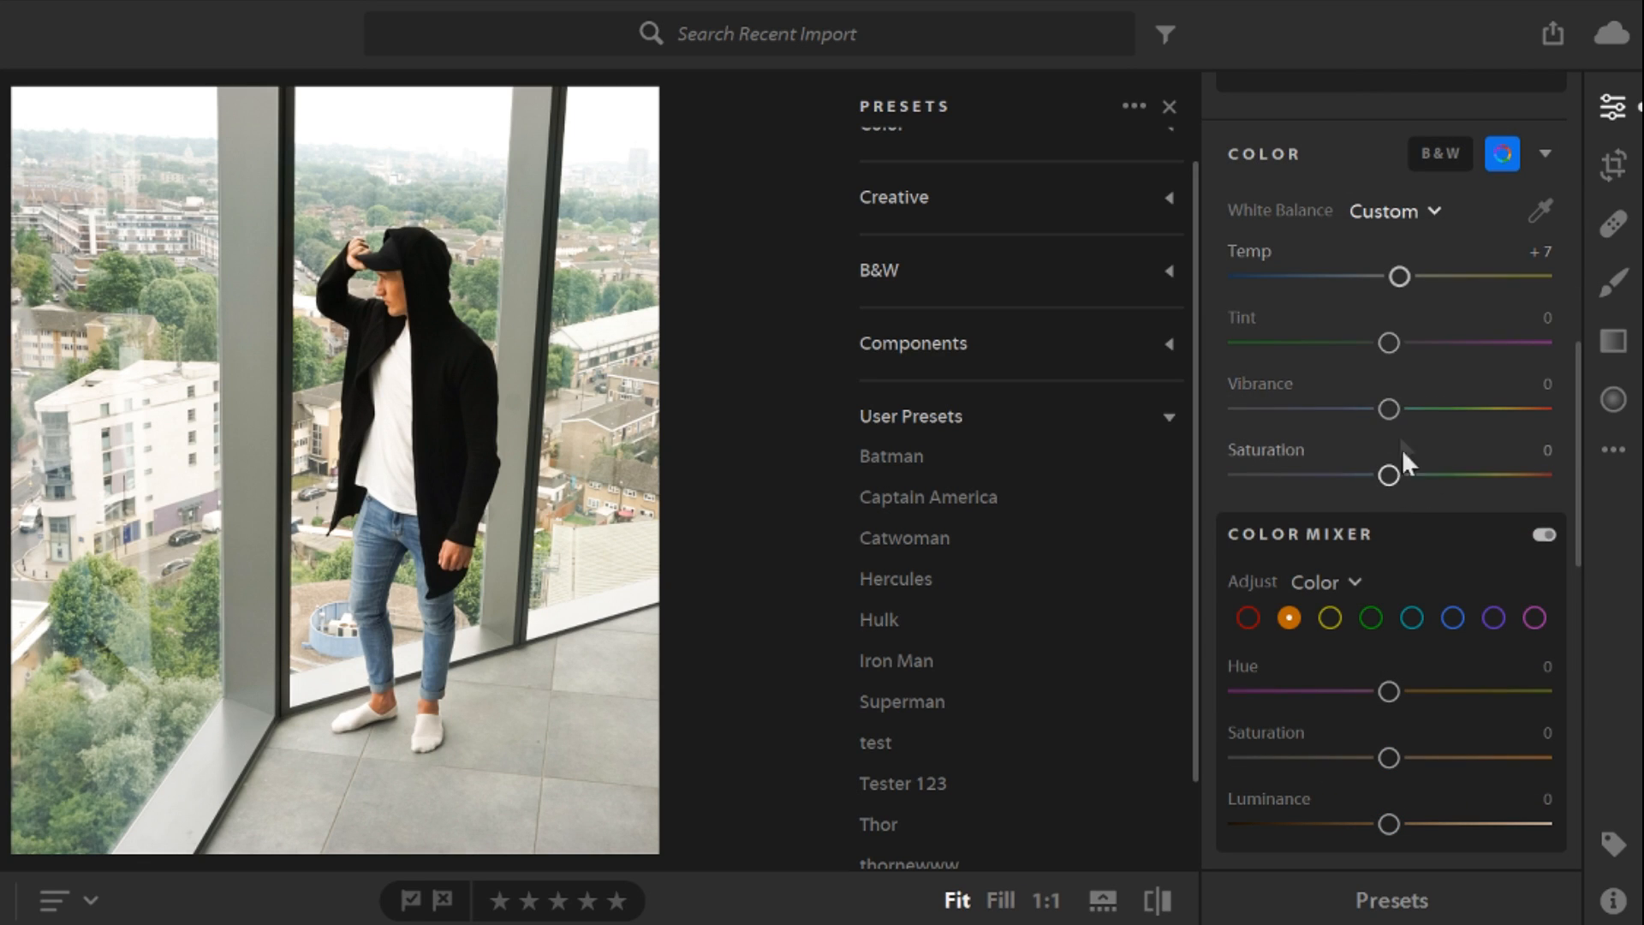
Shift the window photo's Tint slightly toward magenta, to +8
mouse_move(1390, 340)
mouse_down()
mouse_move(1413, 340)
mouse_move(1207, 341)
mouse_move(1576, 347)
mouse_move(1376, 343)
mouse_move(1401, 347)
mouse_up()
drag(1402, 347, 1400, 351)
Select the greens in the color mixer and shift their Hue to +68
scroll(1345, 460, down, 2)
click(1370, 427)
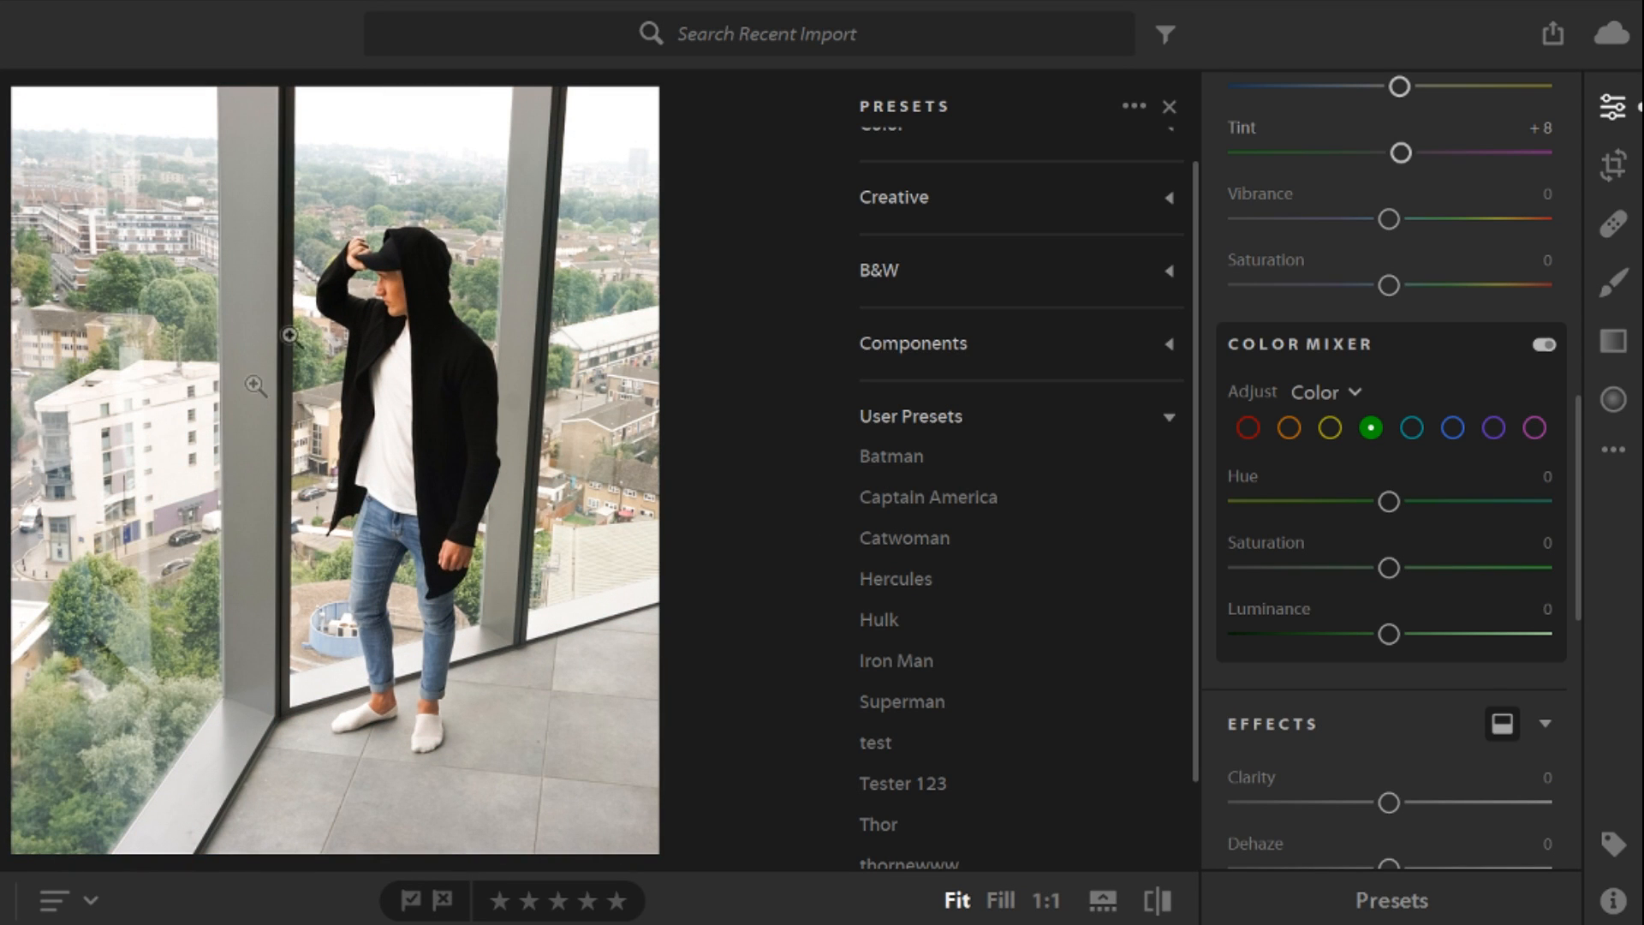
click(901, 495)
drag(1386, 500, 1042, 499)
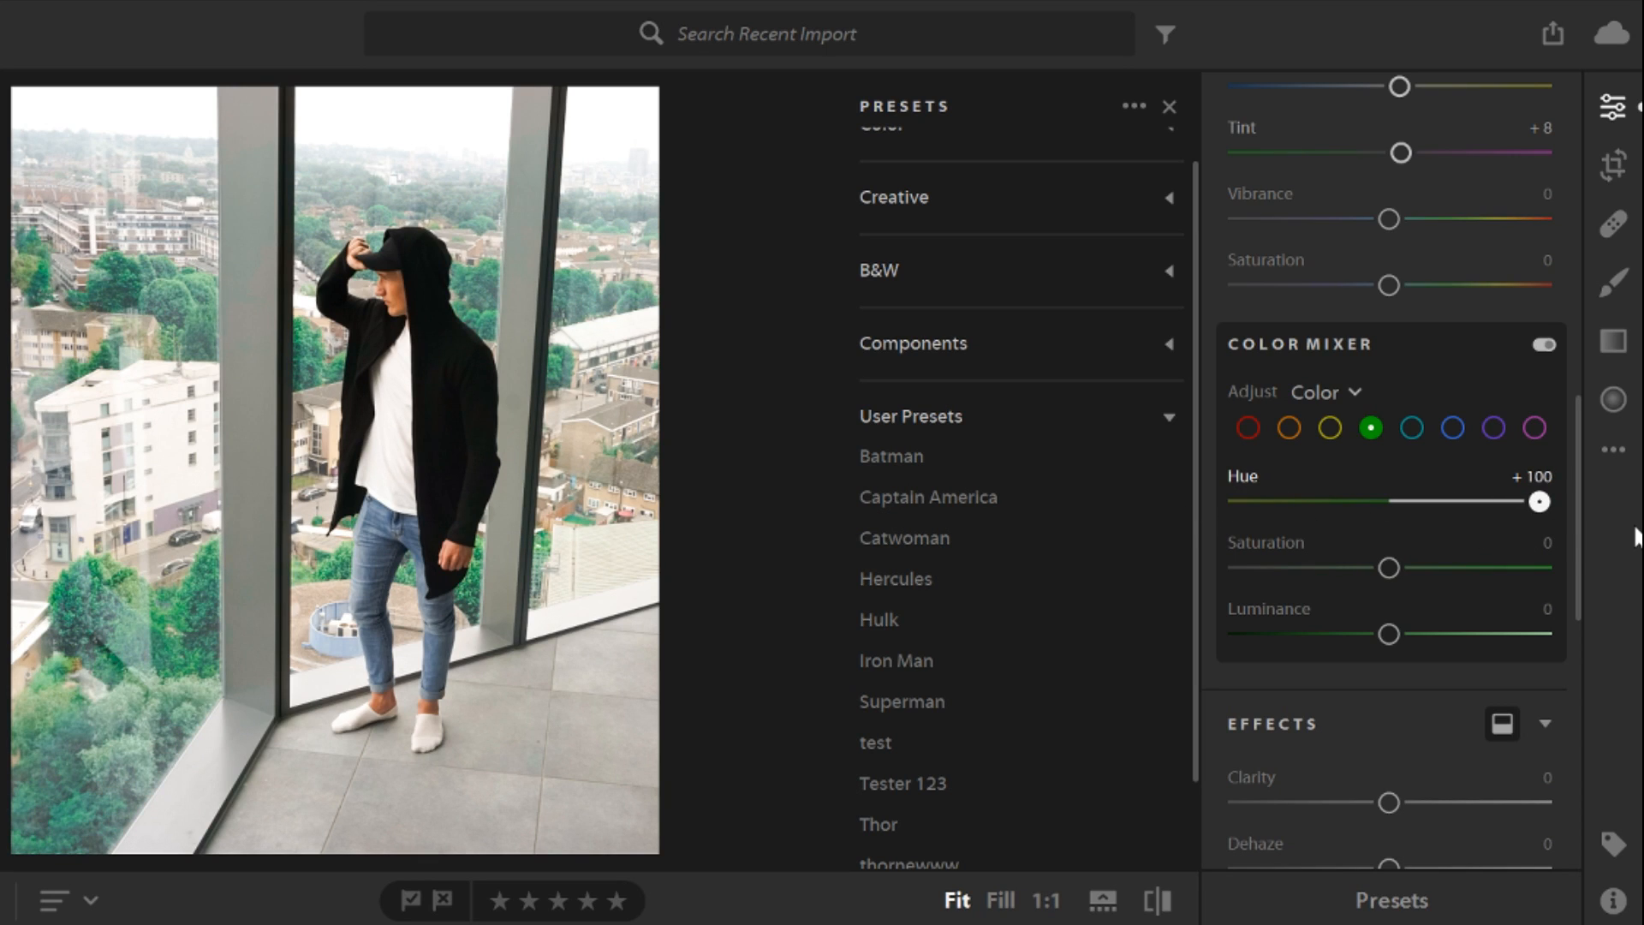
drag(1539, 502, 1490, 502)
Try extreme Saturation and Luminance values on the greens, settling on Saturation +25 and Luminance +90
drag(1421, 562, 1545, 568)
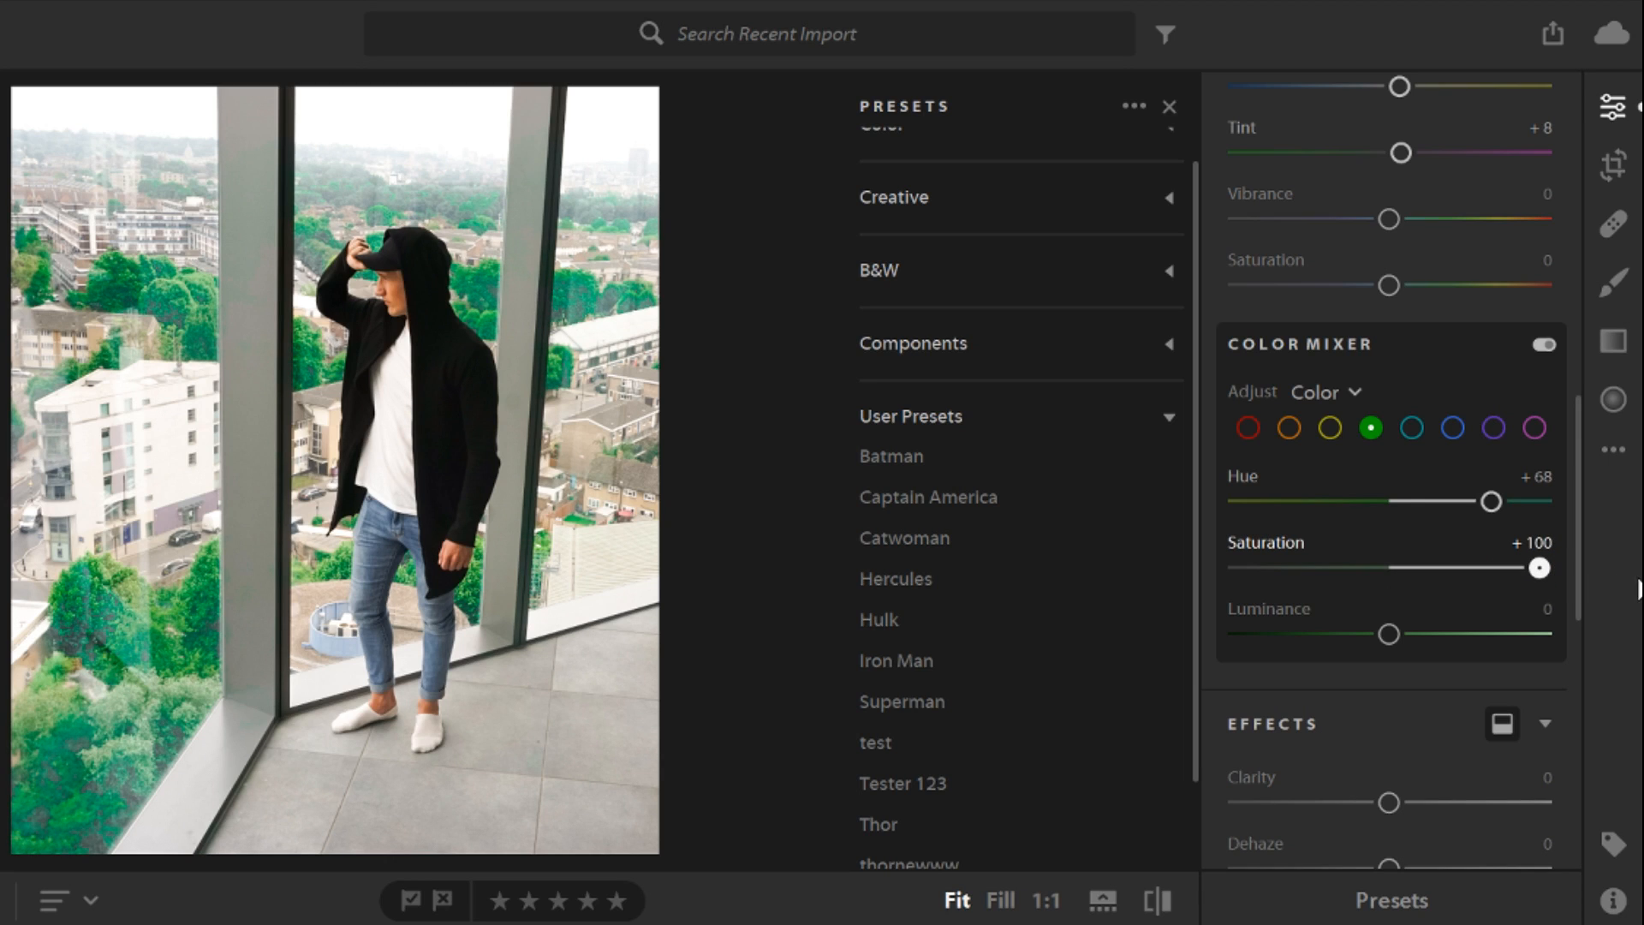
drag(1640, 590, 1255, 569)
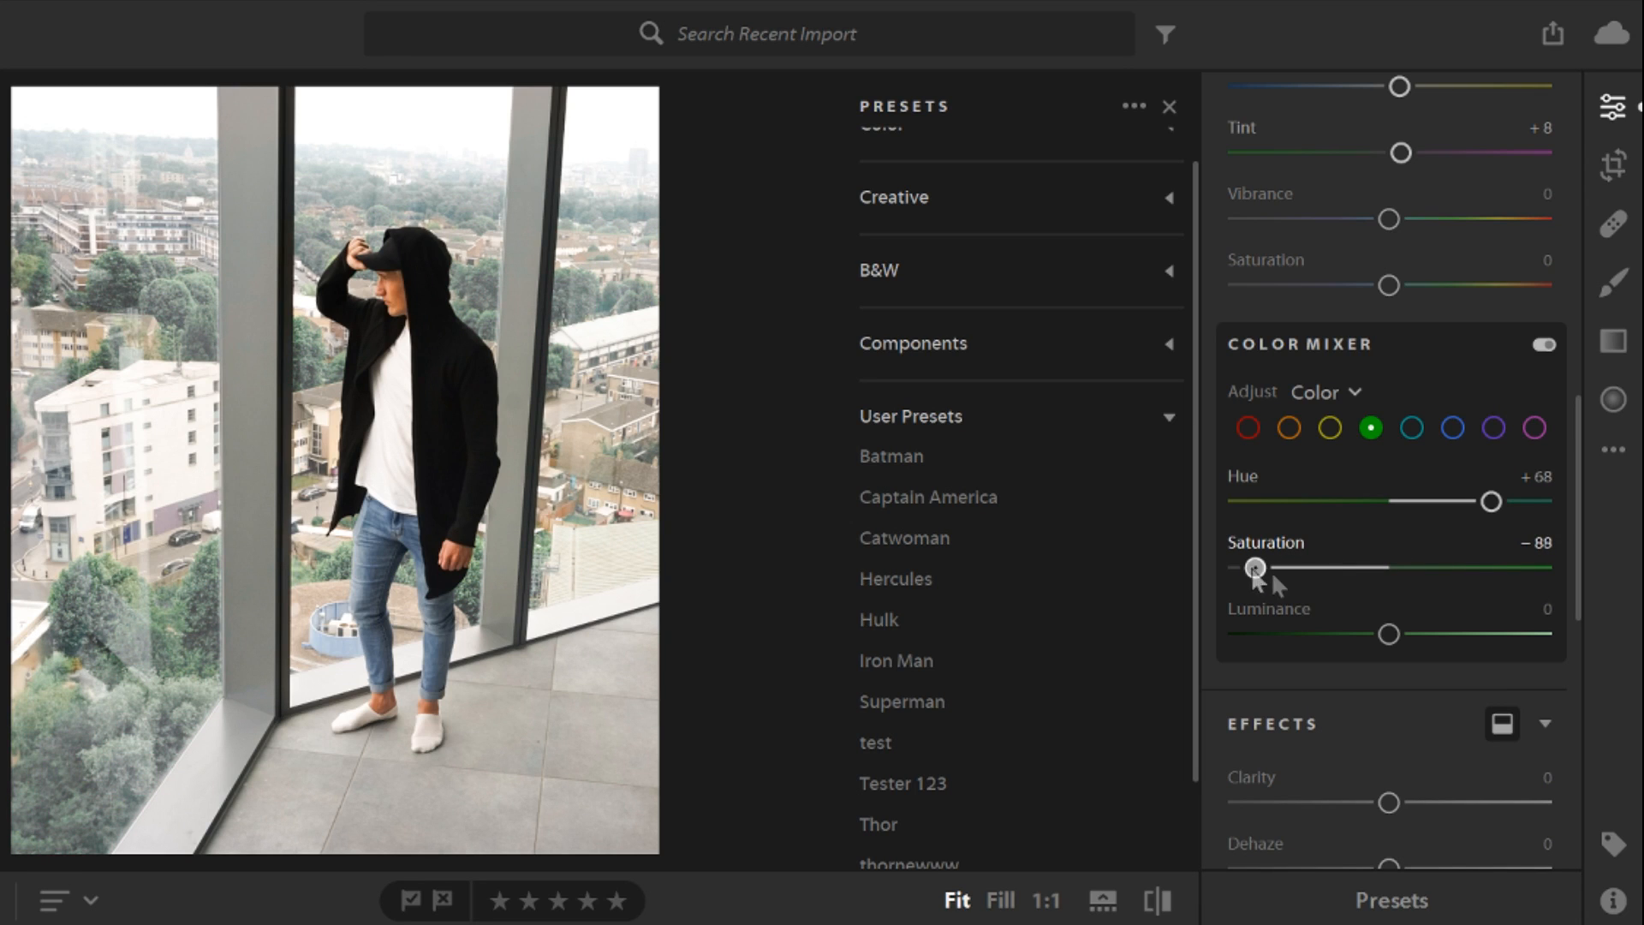
drag(1394, 633, 1588, 641)
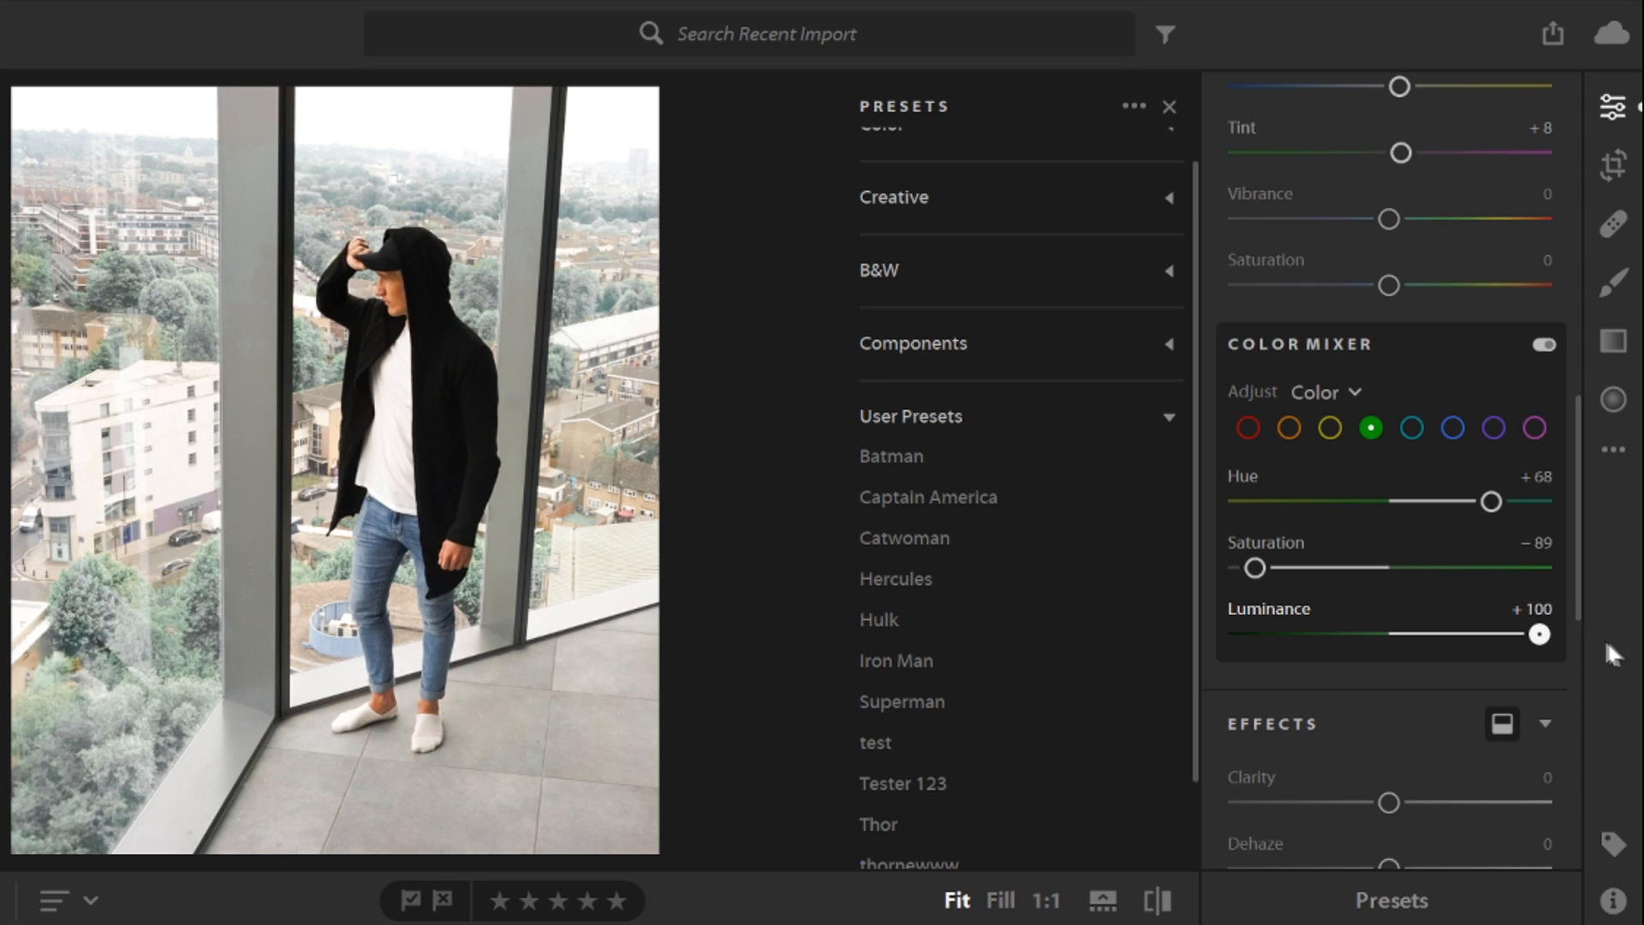
drag(1560, 640, 1497, 634)
drag(1257, 568, 1443, 569)
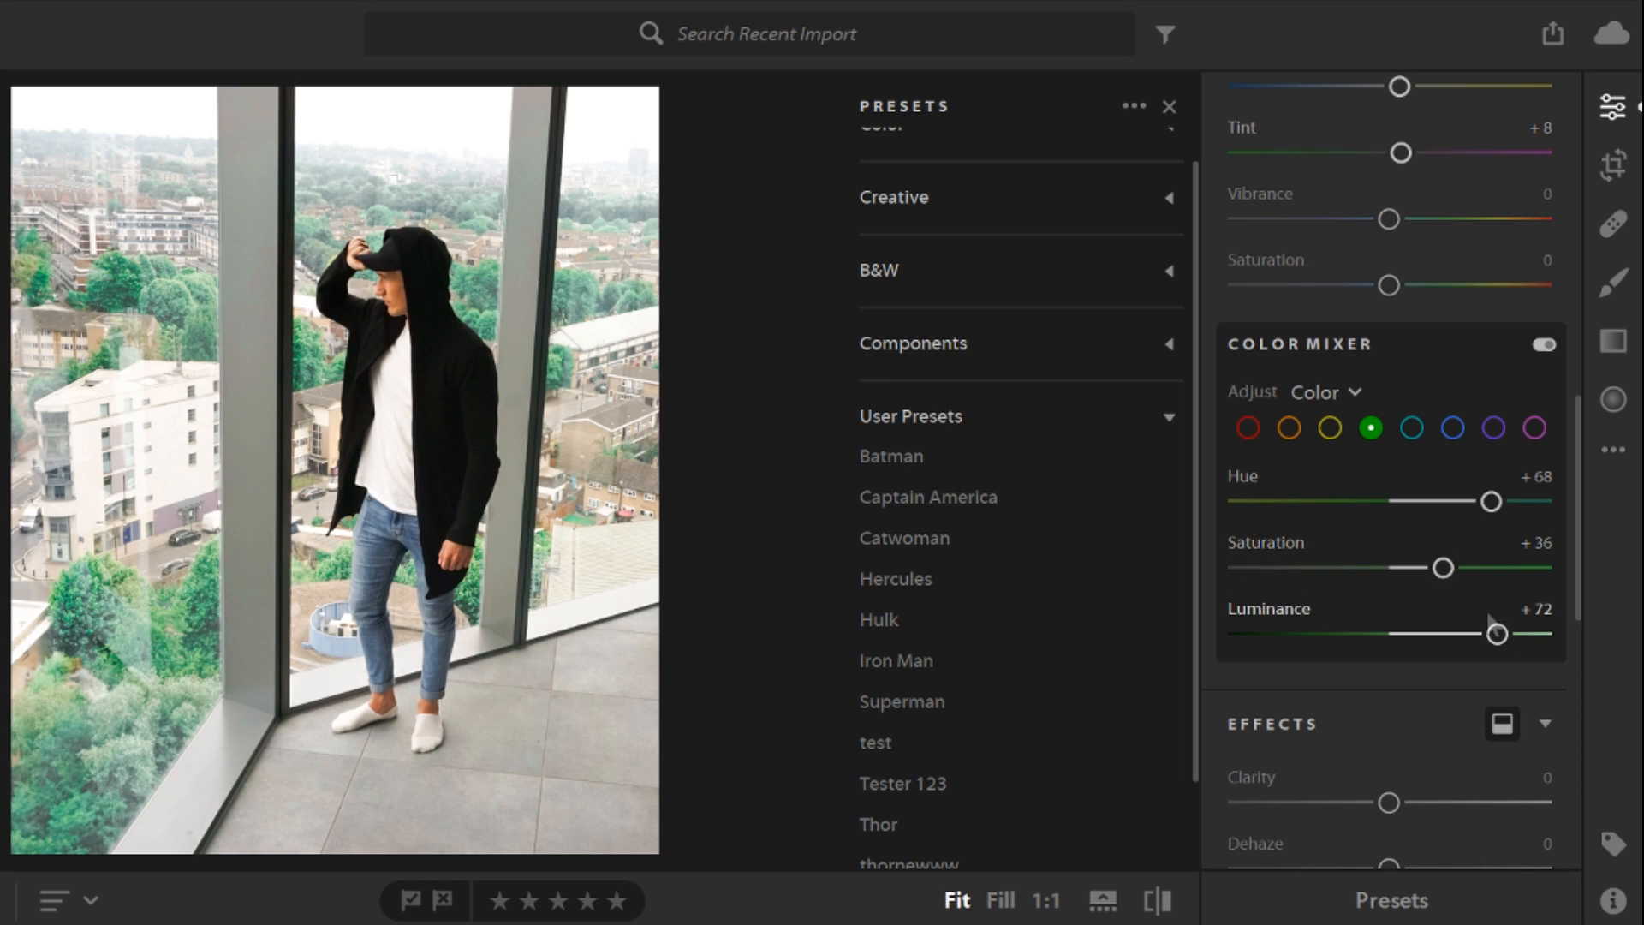
mouse_move(1499, 635)
mouse_down()
mouse_move(1554, 651)
mouse_move(1524, 635)
mouse_up()
drag(1442, 569, 1426, 569)
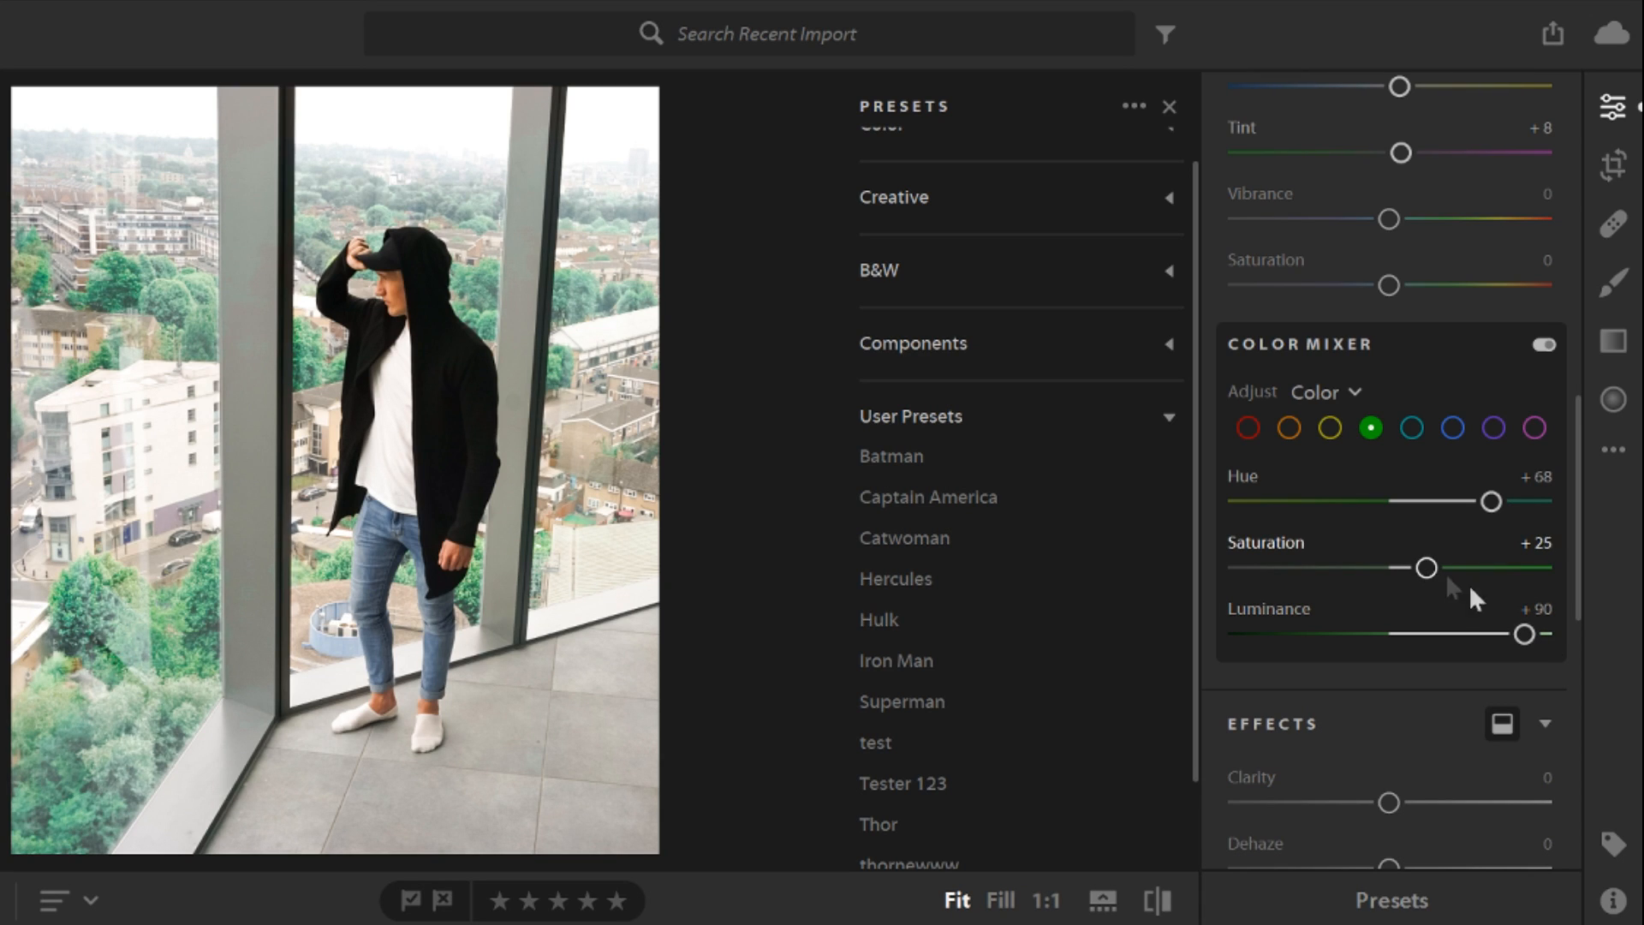
Darken the greens to Luminance -33 and fine-tune their Hue to +66
drag(1526, 635, 1317, 630)
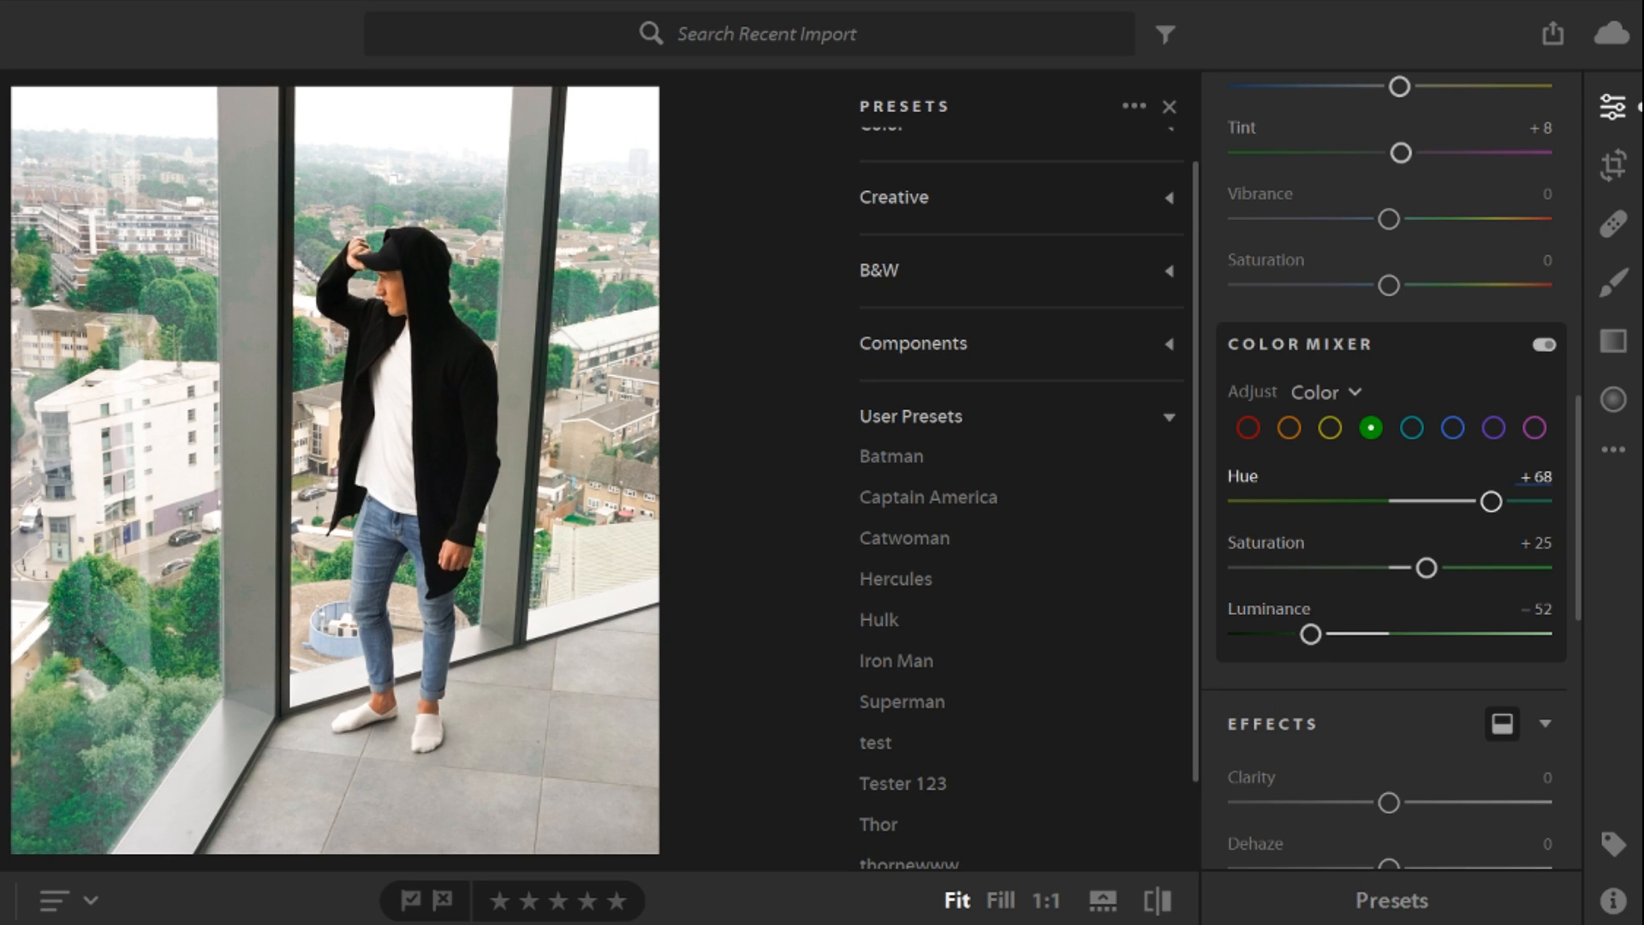
drag(1523, 506, 1490, 503)
mouse_move(1311, 634)
mouse_down()
mouse_move(1270, 634)
mouse_move(1339, 633)
mouse_up()
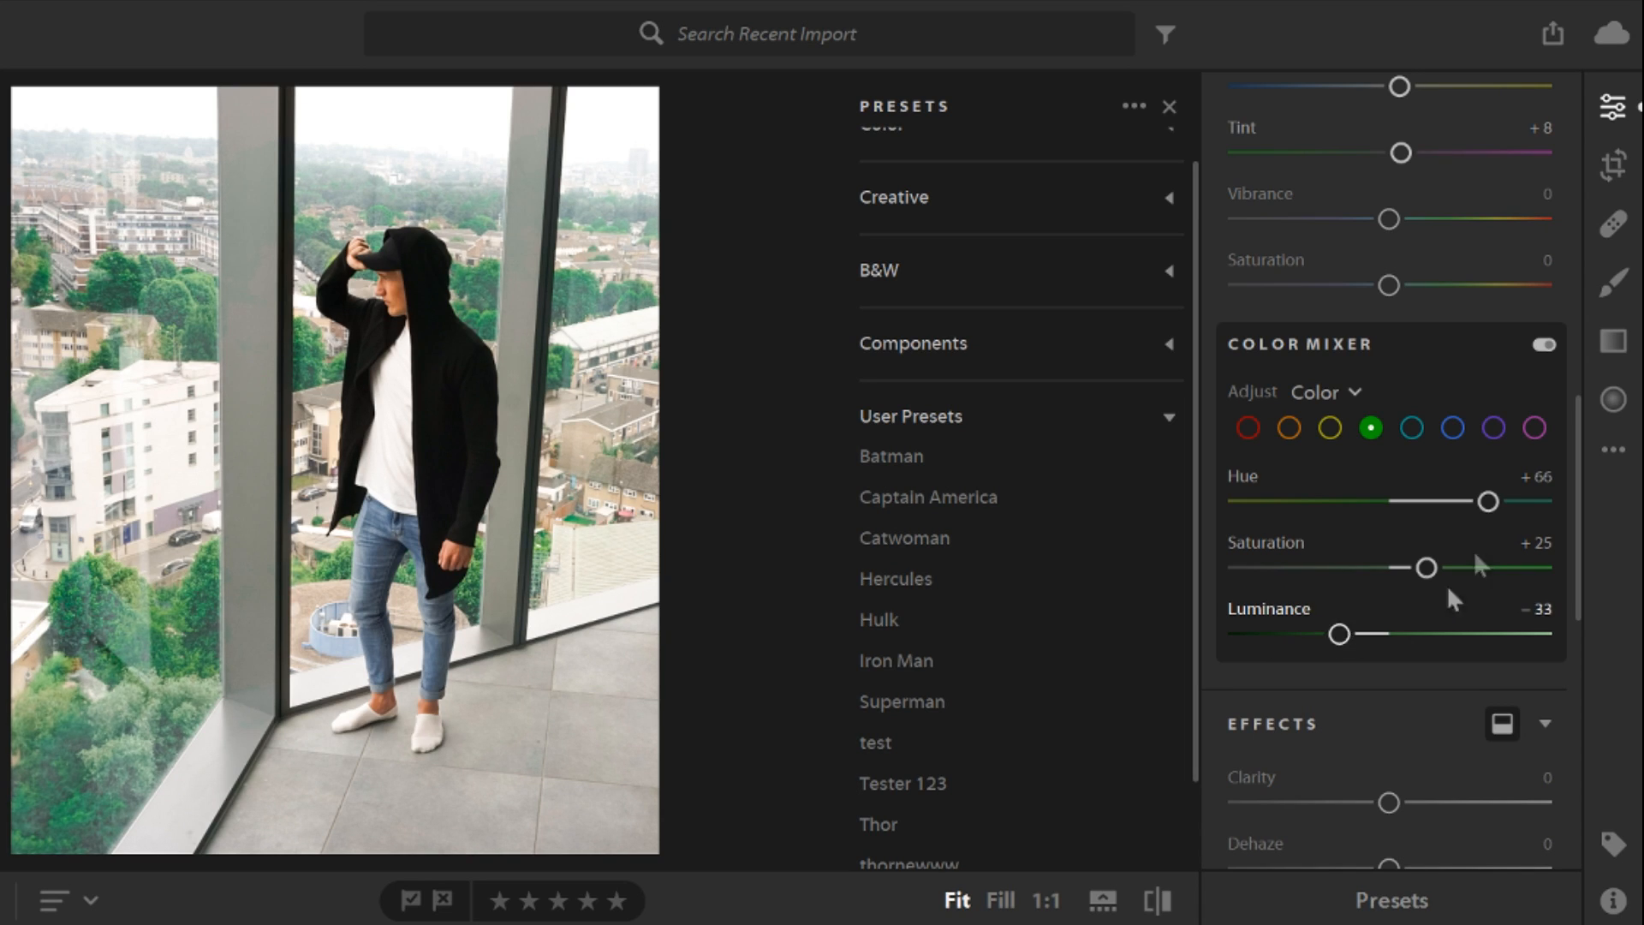
Toggle the color mixer off and on several times to compare the photo with and without the green adjustments
scroll(1473, 550, down, 2)
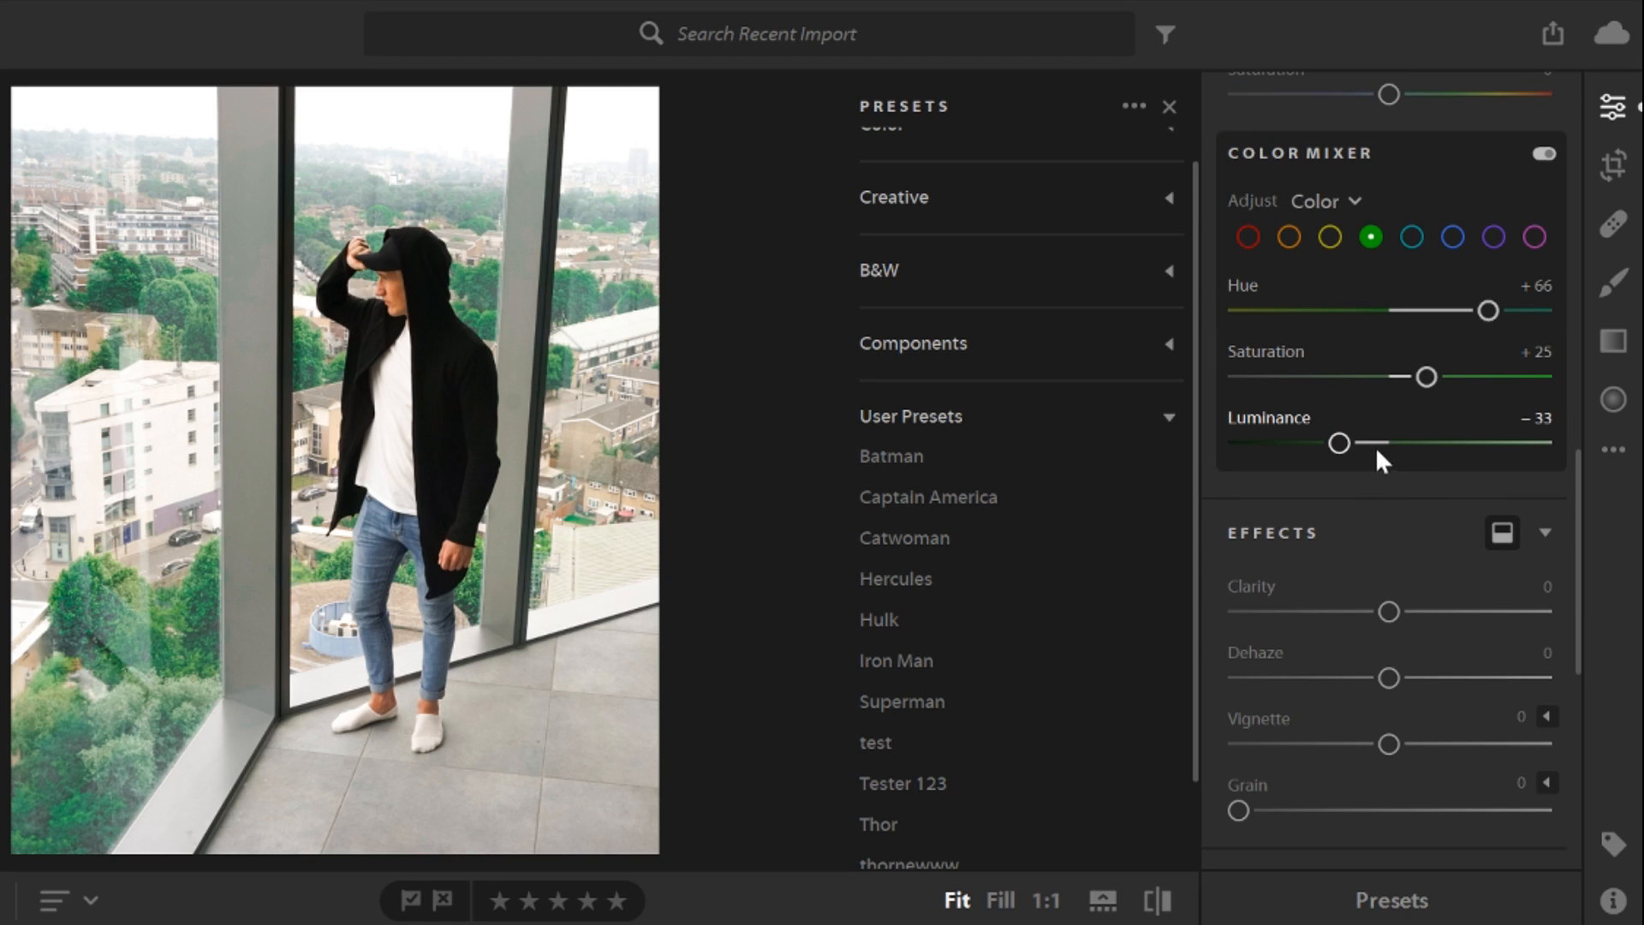
scroll(1376, 365, up, 2)
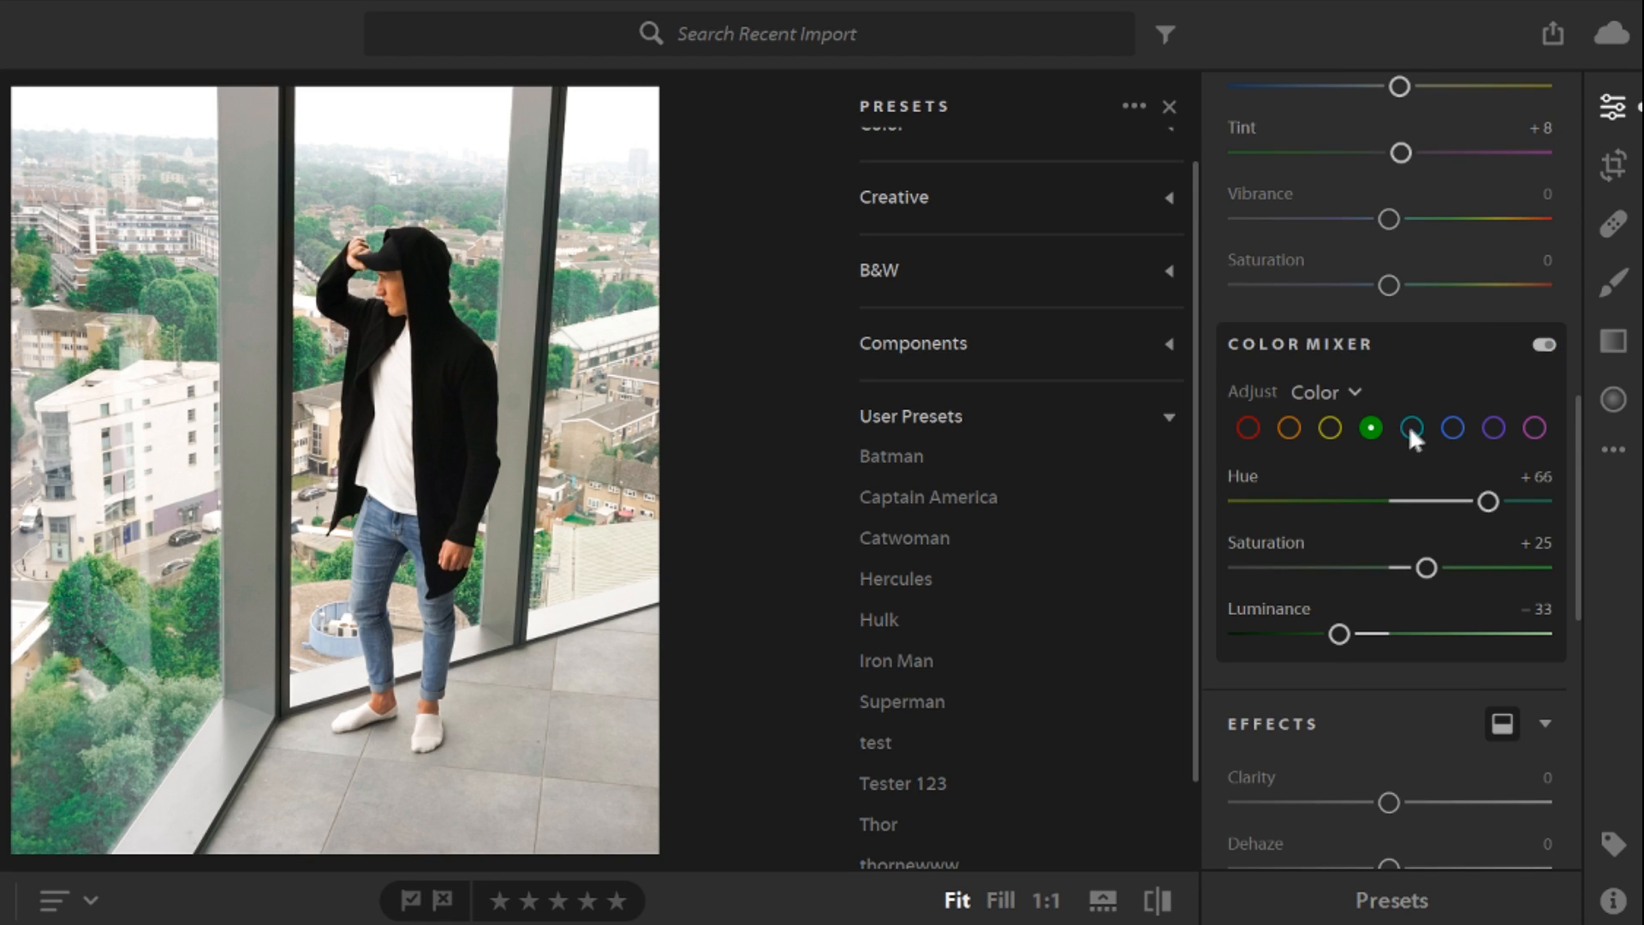
click(1545, 345)
click(1545, 344)
click(1545, 345)
click(1545, 344)
click(1545, 344)
click(1545, 344)
Set the window photo's Clarity to +36 and preview the thornewww user preset on it
click(1247, 428)
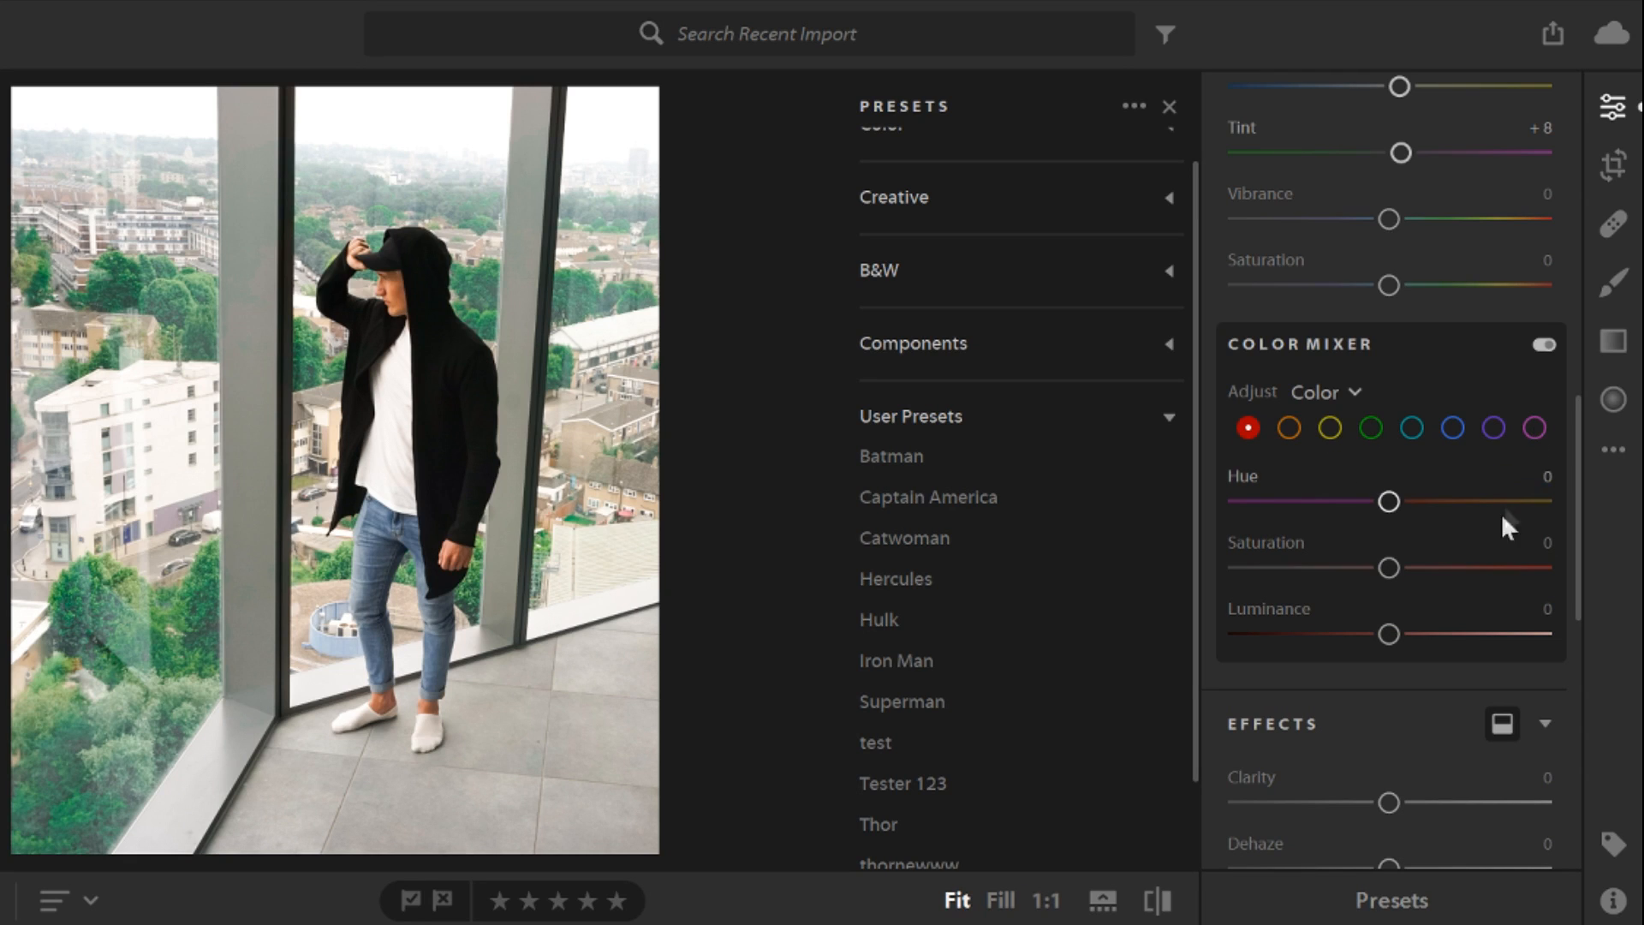
scroll(1315, 489, up, 5)
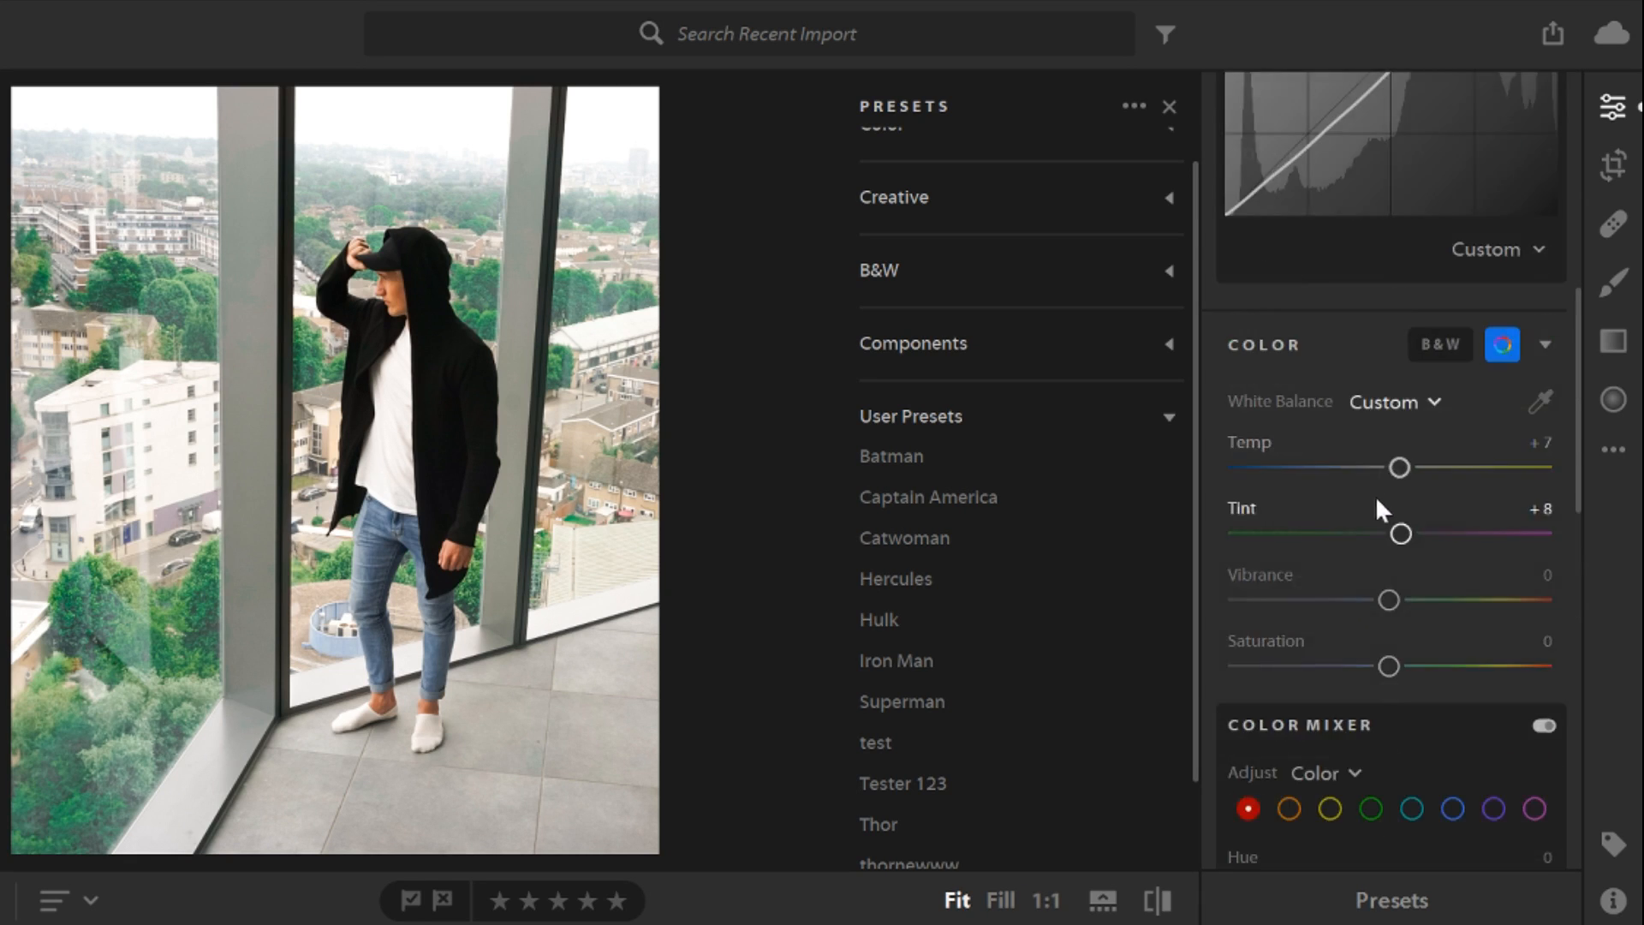
scroll(1434, 414, up, 5)
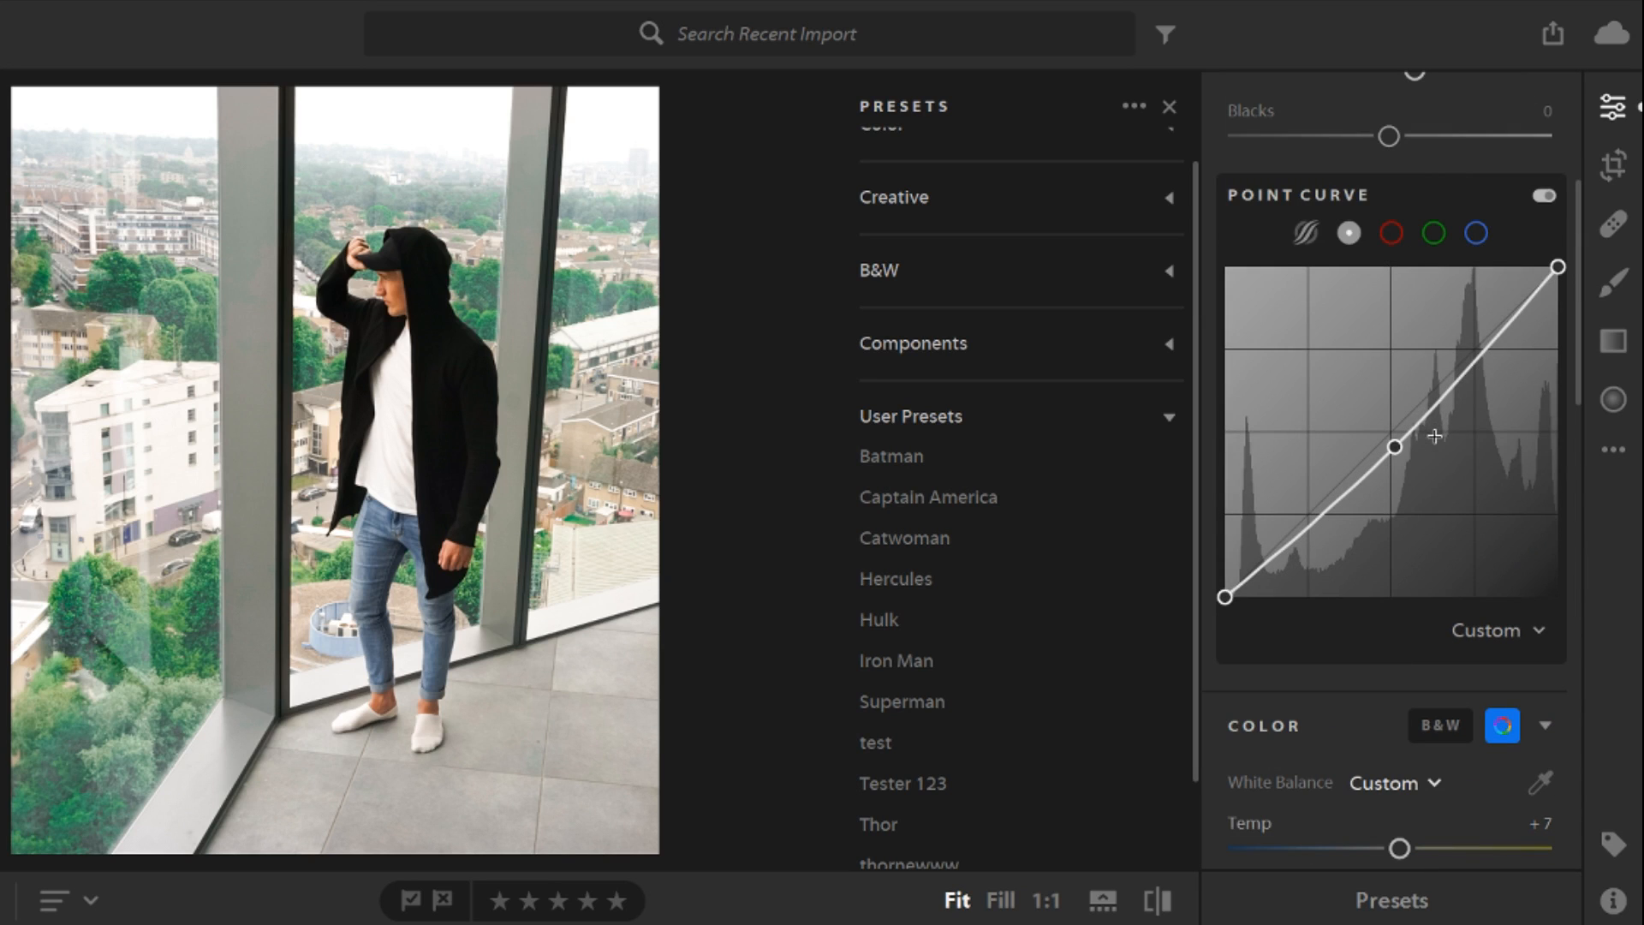
scroll(1450, 570, down, 5)
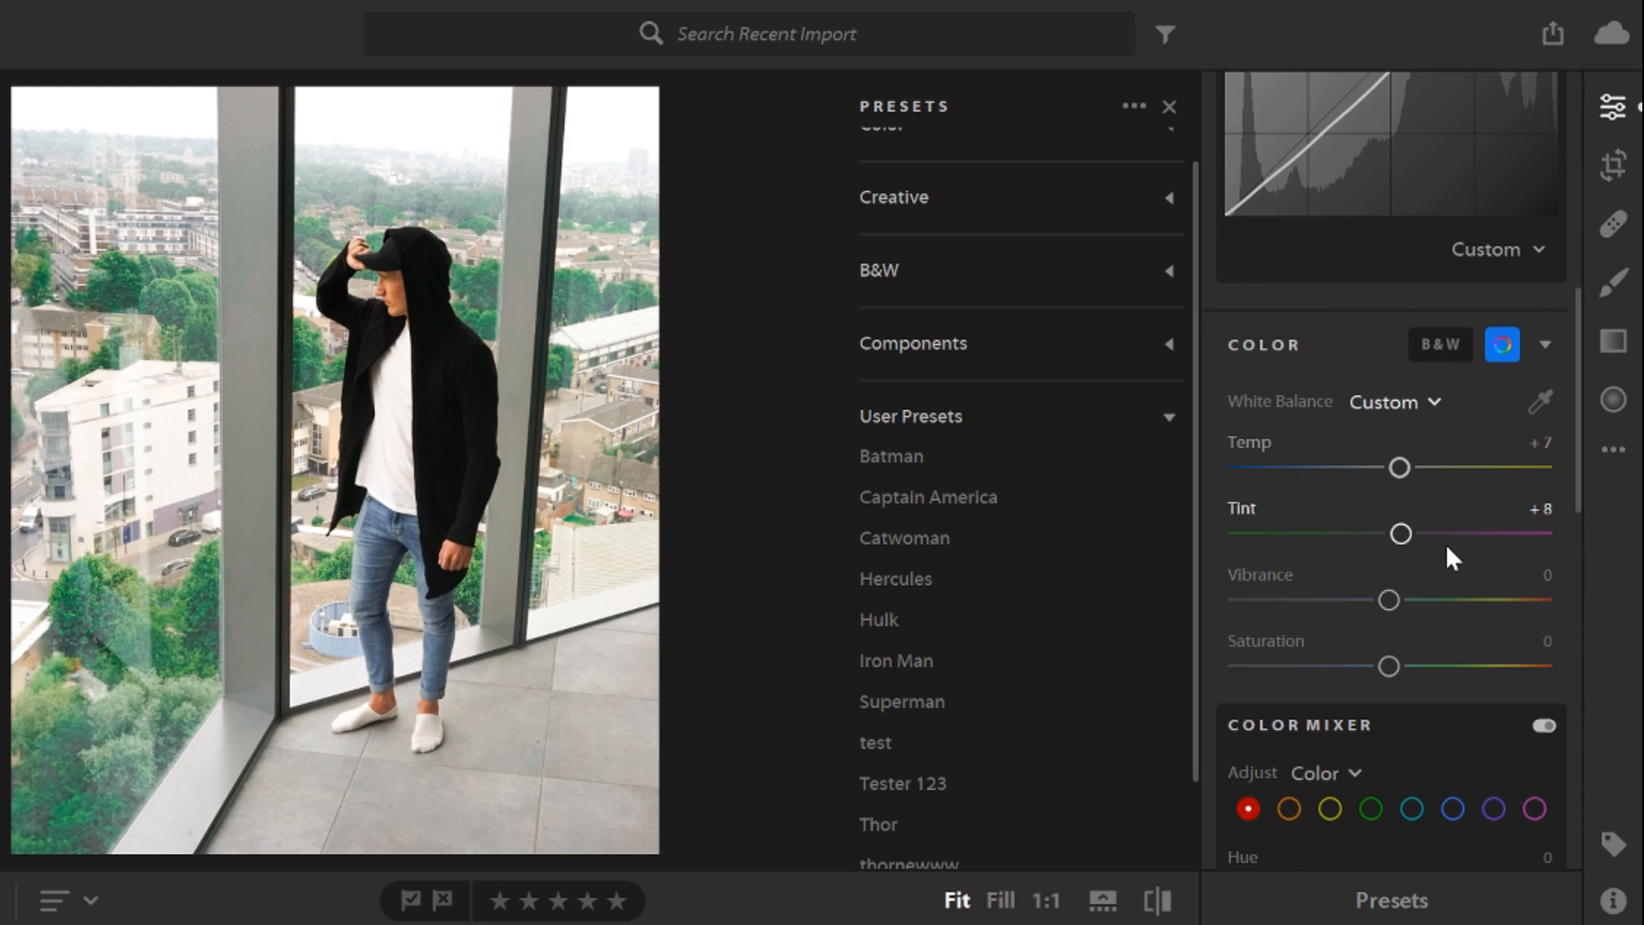
scroll(1448, 569, down, 5)
scroll(1435, 541, down, 3)
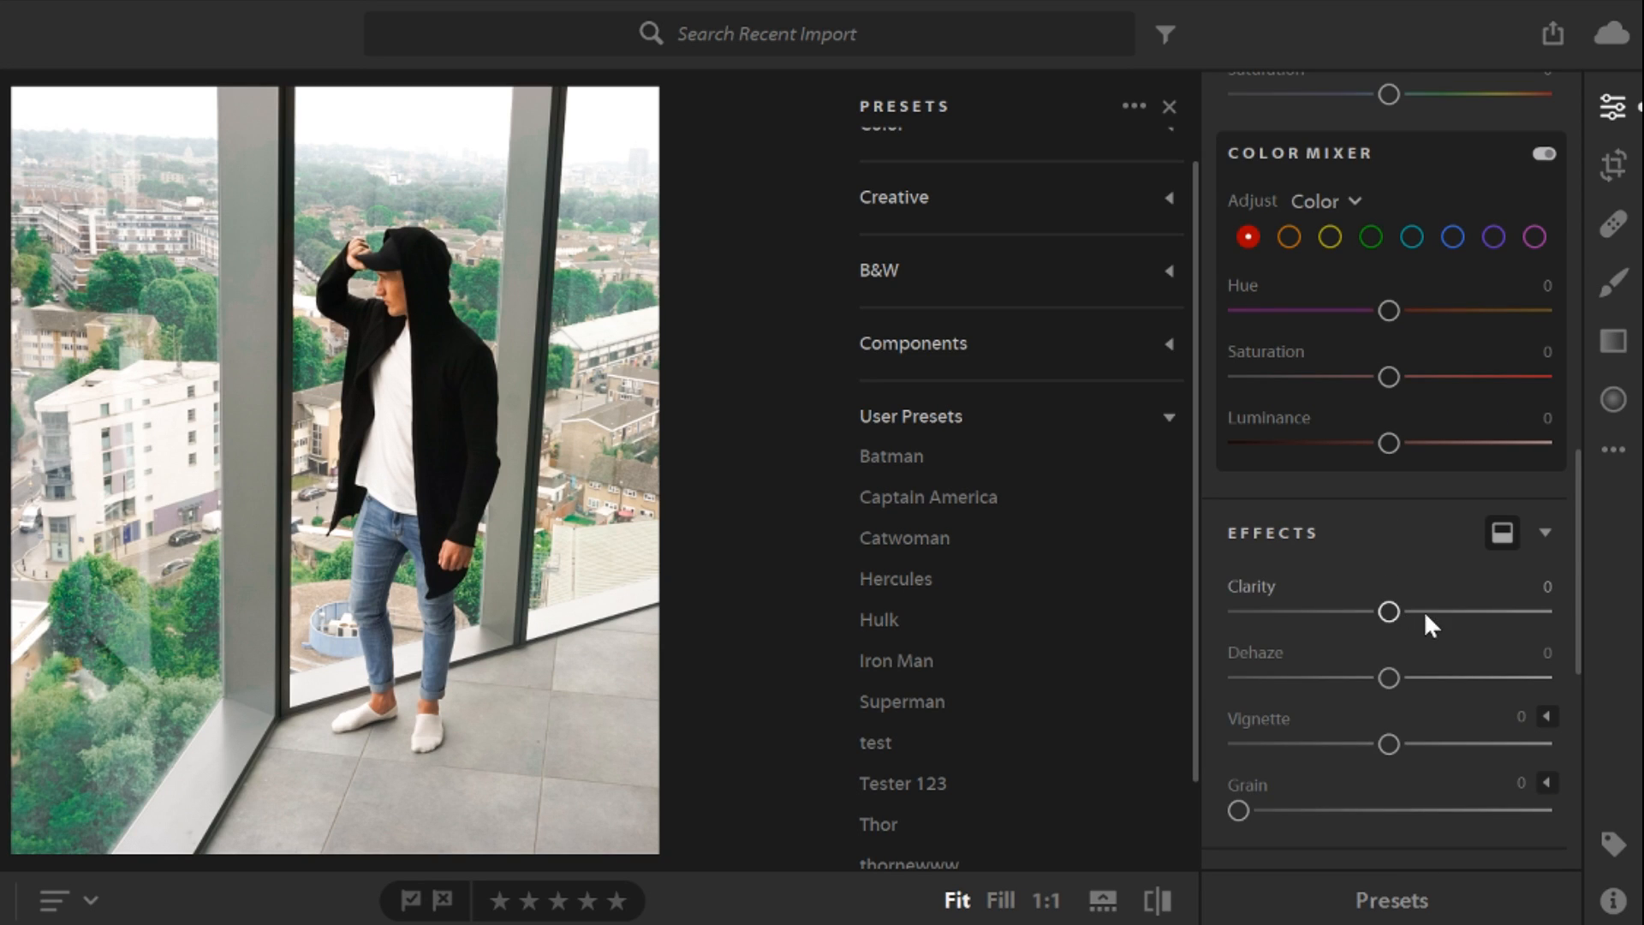
drag(1388, 614, 1444, 616)
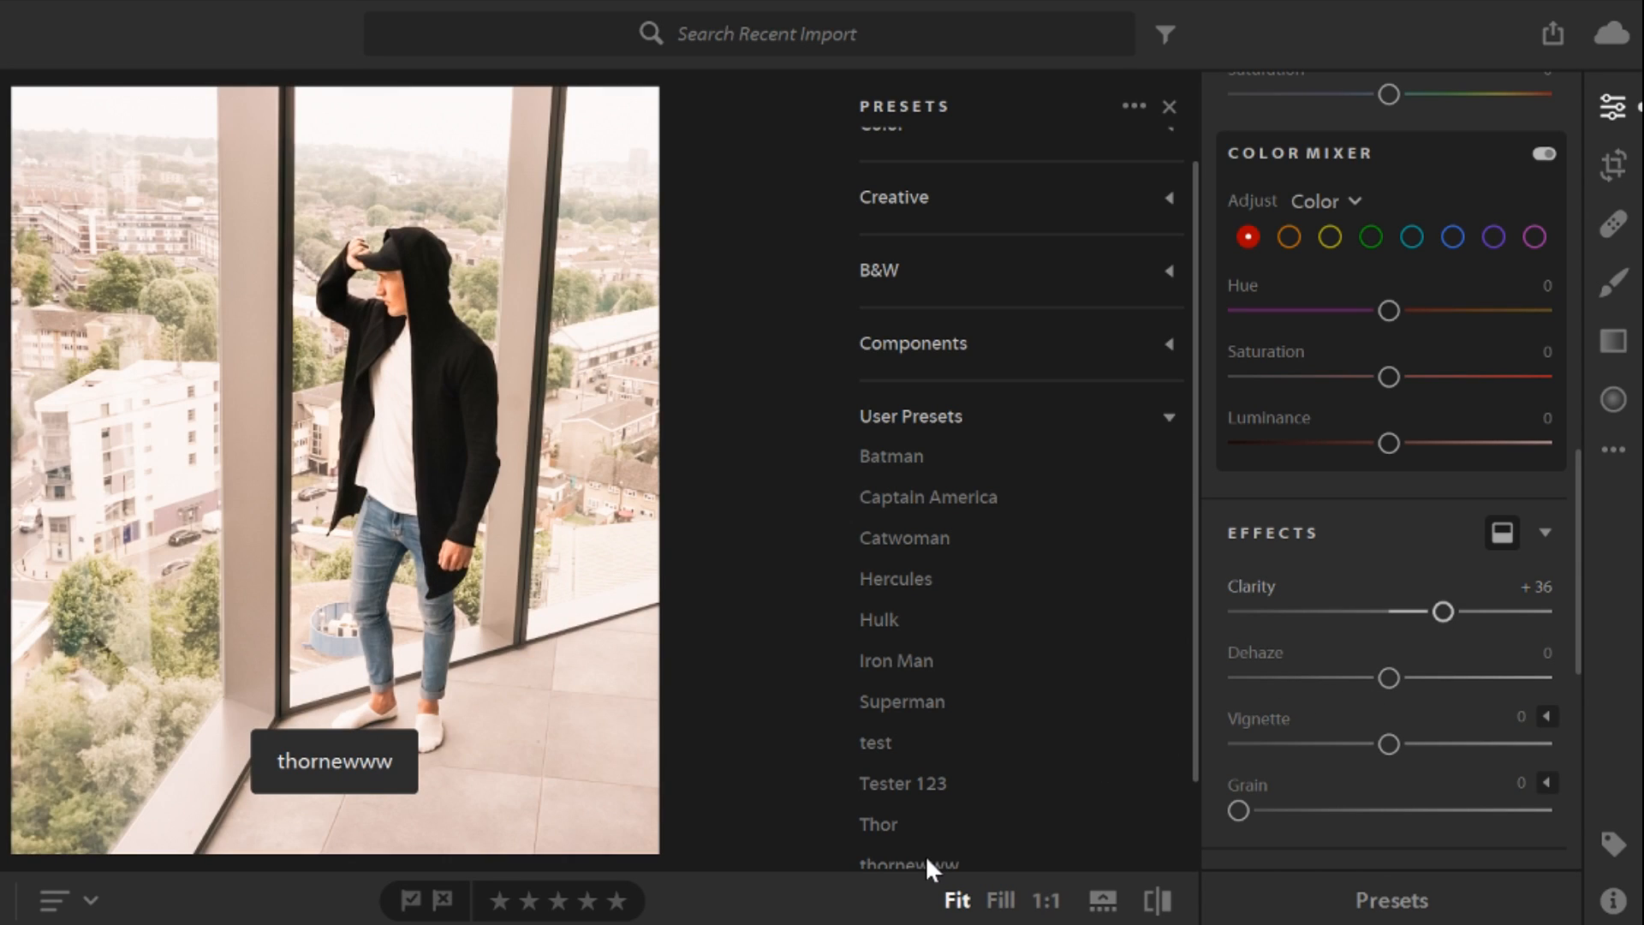
click(927, 860)
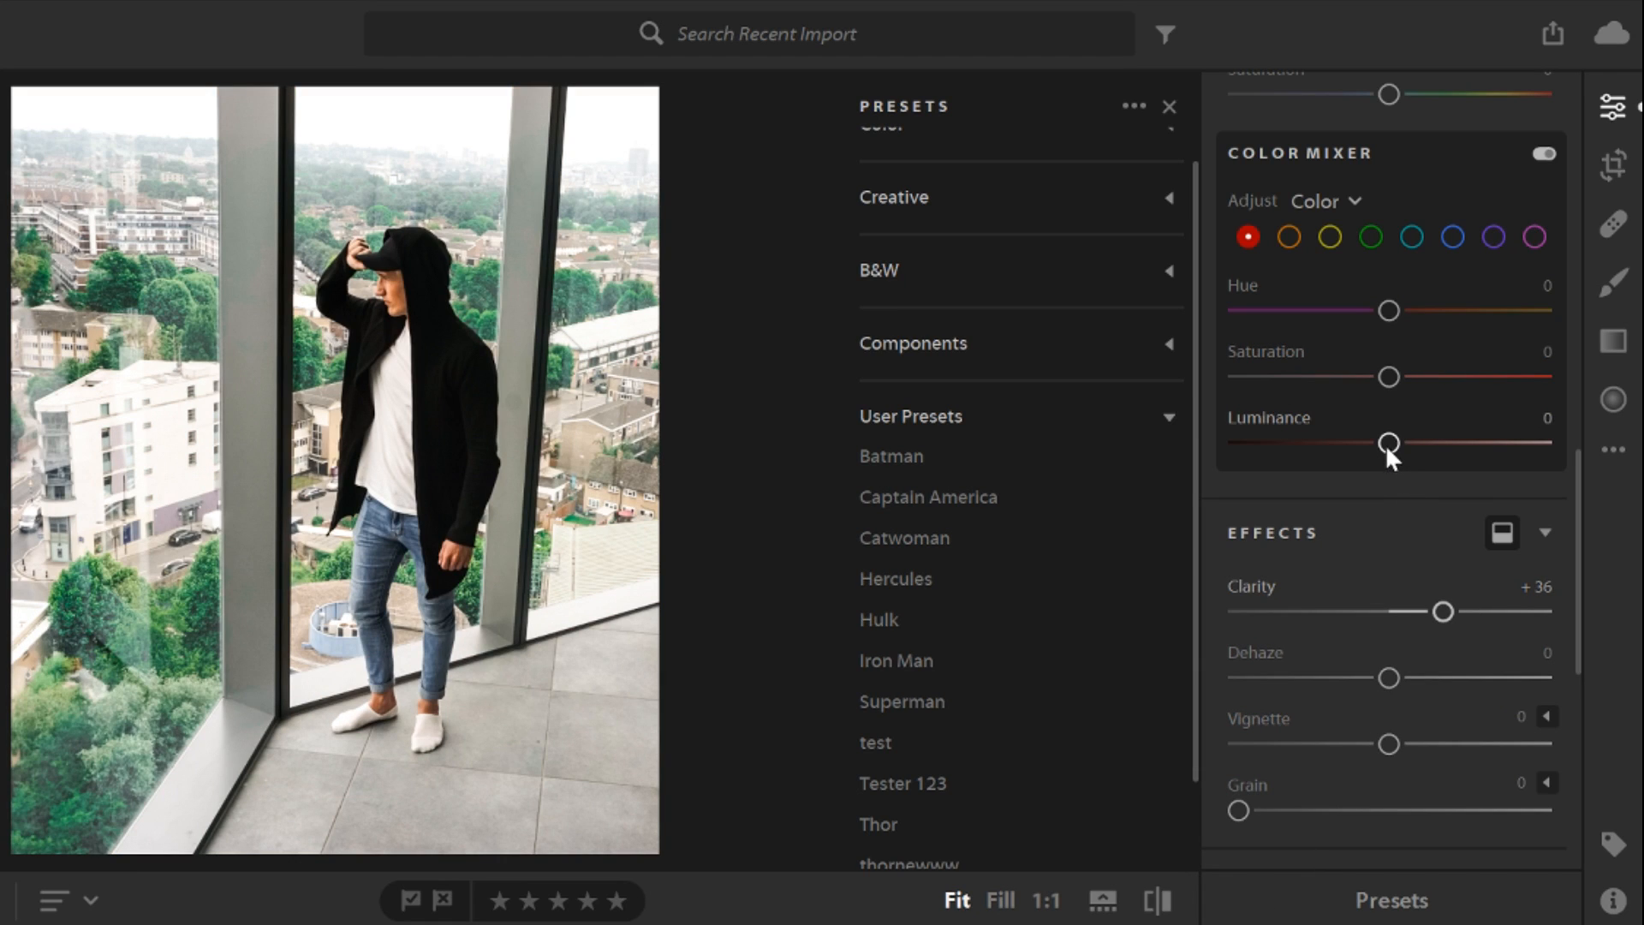
Try Noise Reduction at 100 on the window photo and return it to 0, leaving Sharpening at 0
mouse_move(1389, 442)
mouse_down()
mouse_move(1462, 440)
mouse_move(1392, 442)
mouse_up()
scroll(1456, 505, down, 5)
drag(1241, 579, 1192, 581)
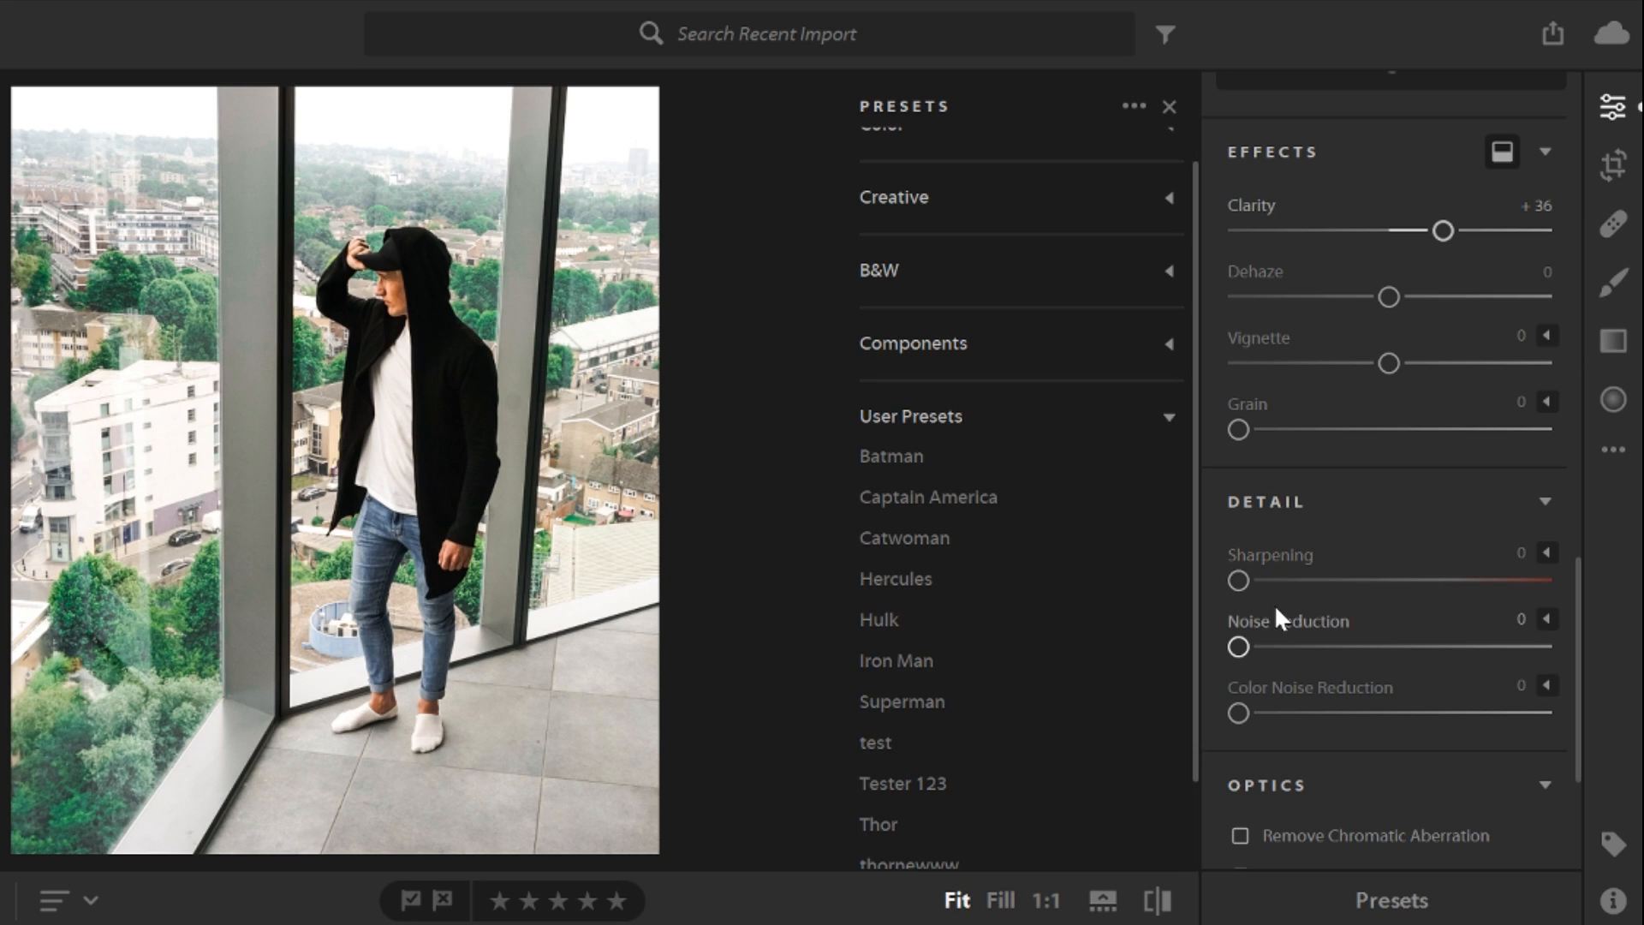
drag(1304, 644, 1541, 661)
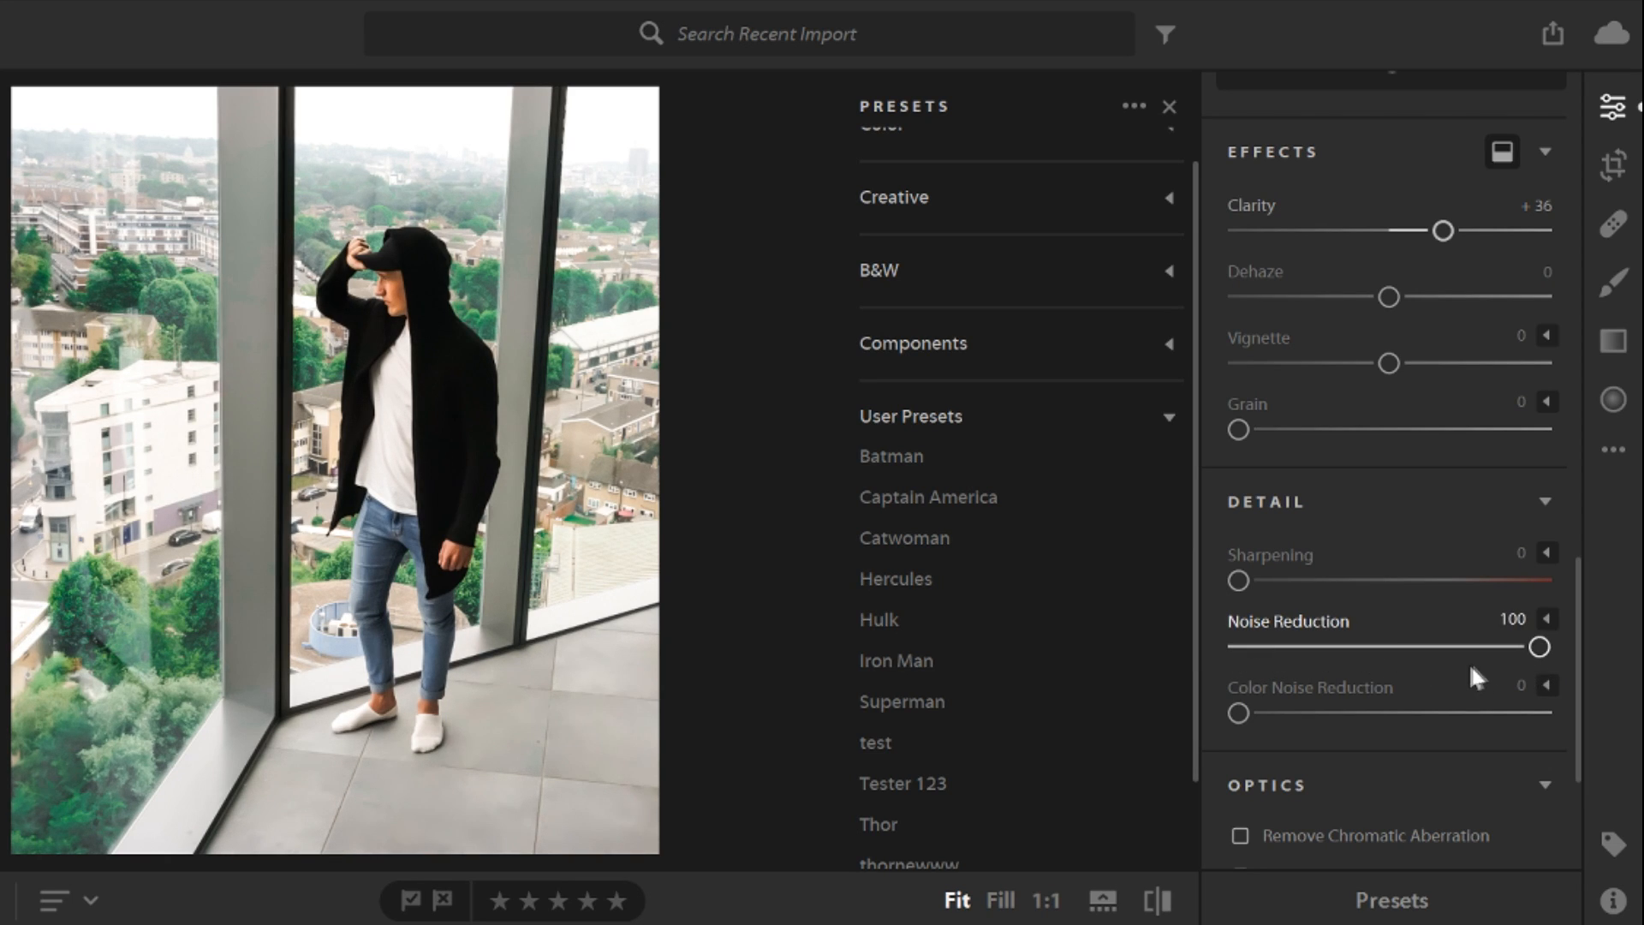
drag(1540, 645, 1179, 655)
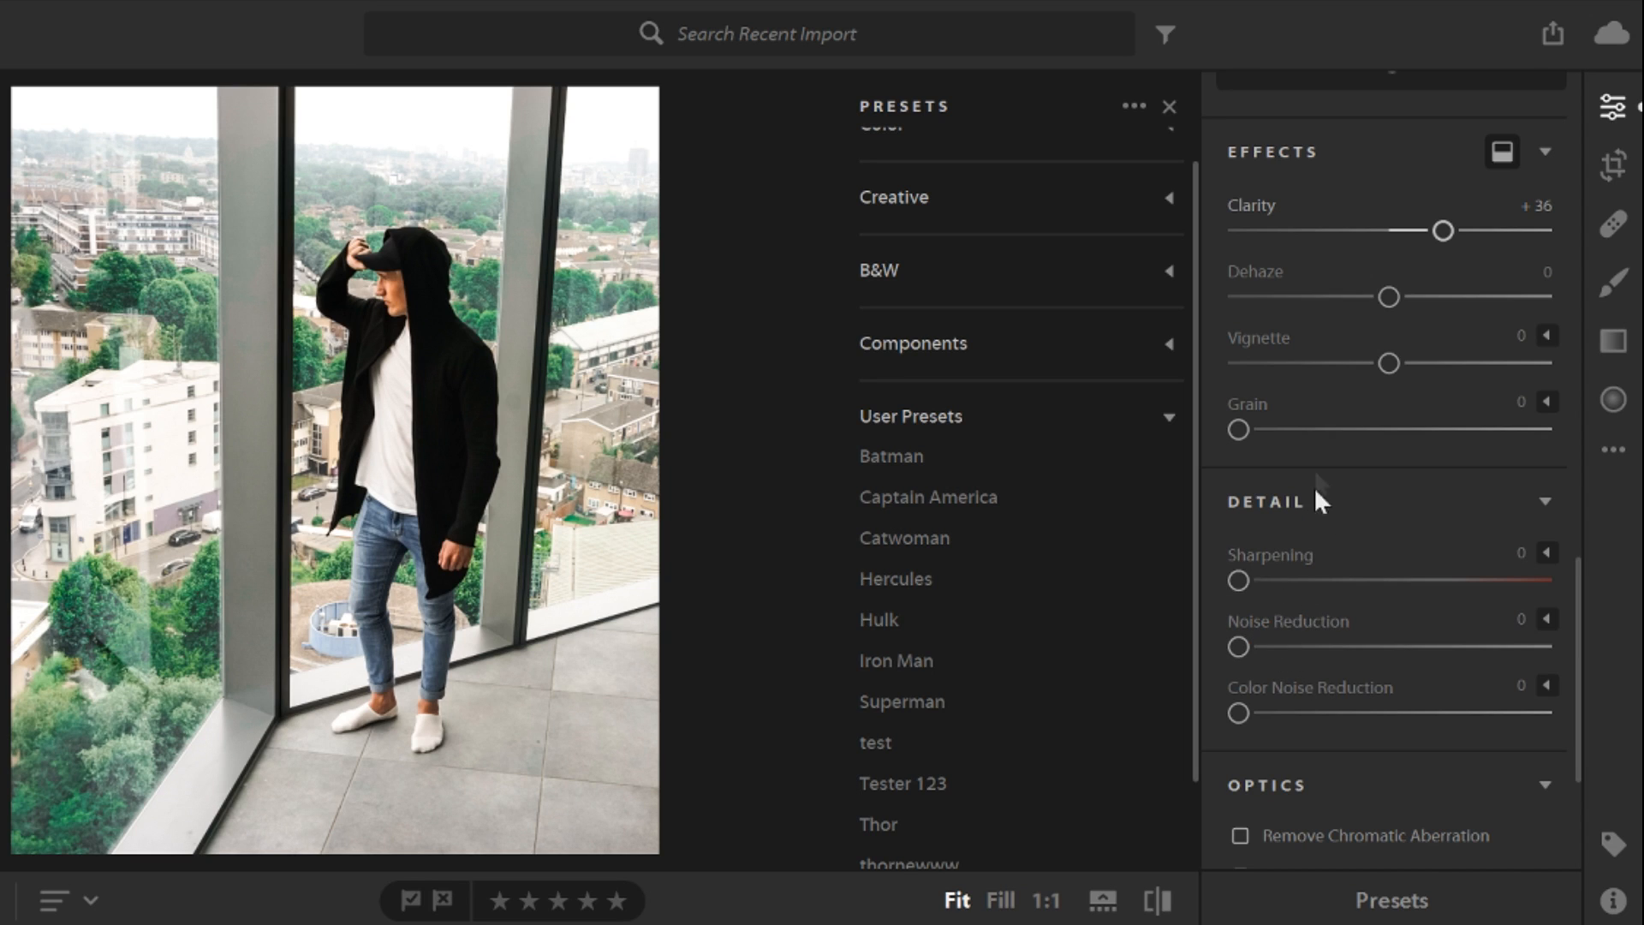
Preview the test user preset on the window photo to compare it with the current edit
scroll(1302, 604, down, 2)
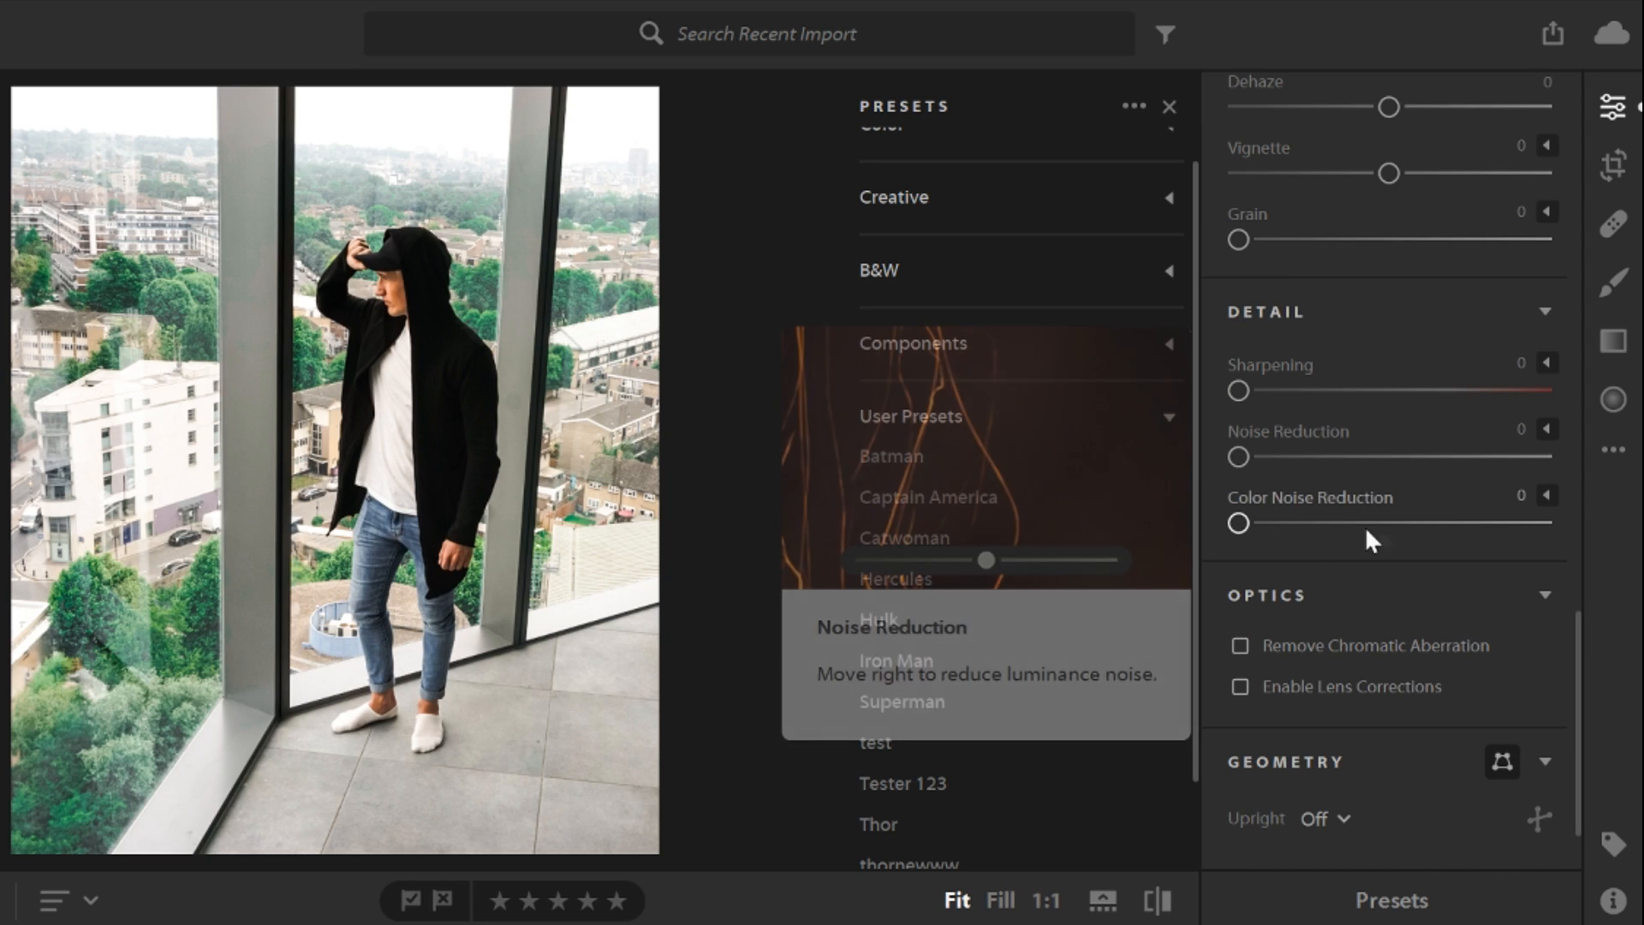
scroll(1362, 476, up, 8)
scroll(1355, 463, up, 6)
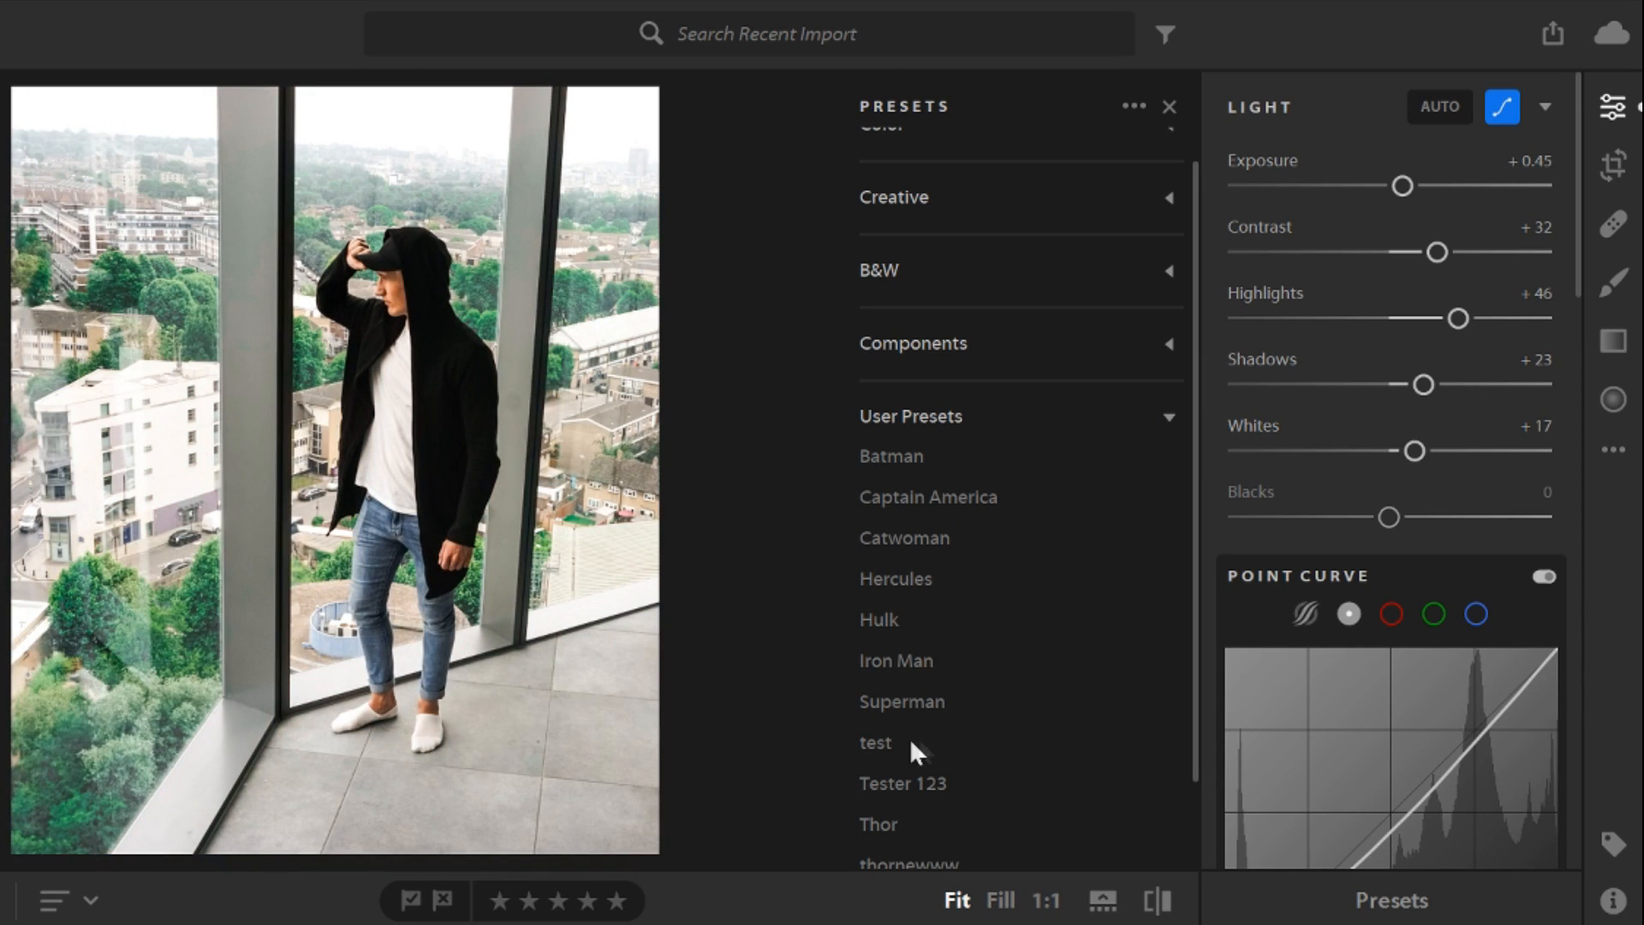
click(925, 744)
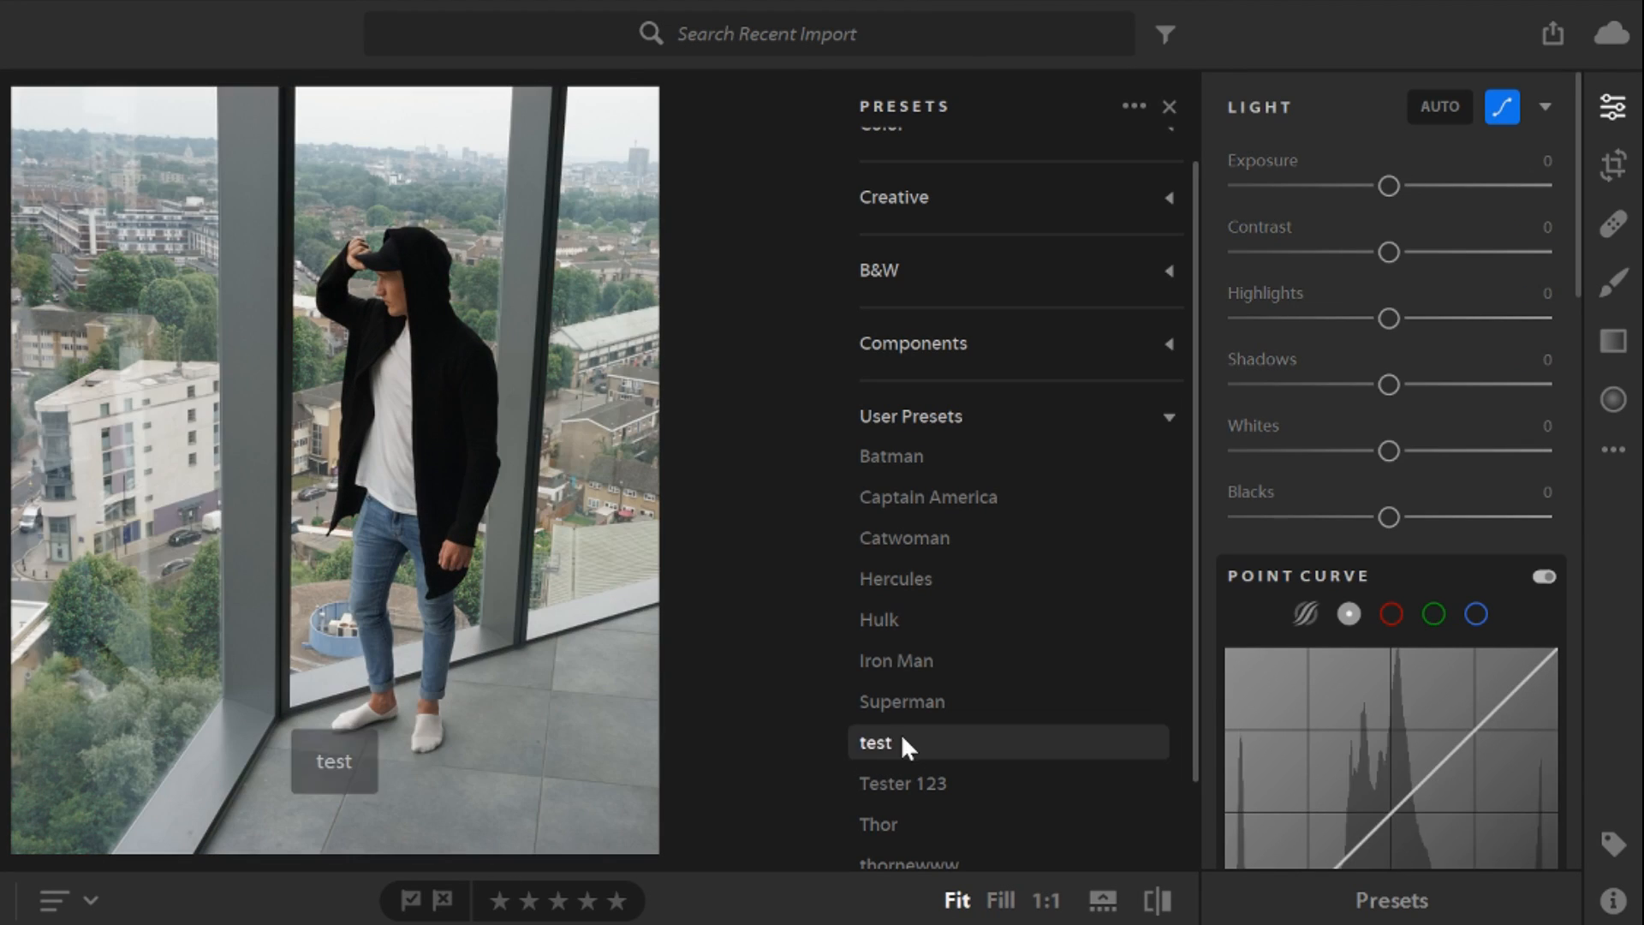
Set the blues in the color mixer to Hue -2, Saturation -81 and Luminance +100 to fade the jeans
scroll(1376, 464, down, 8)
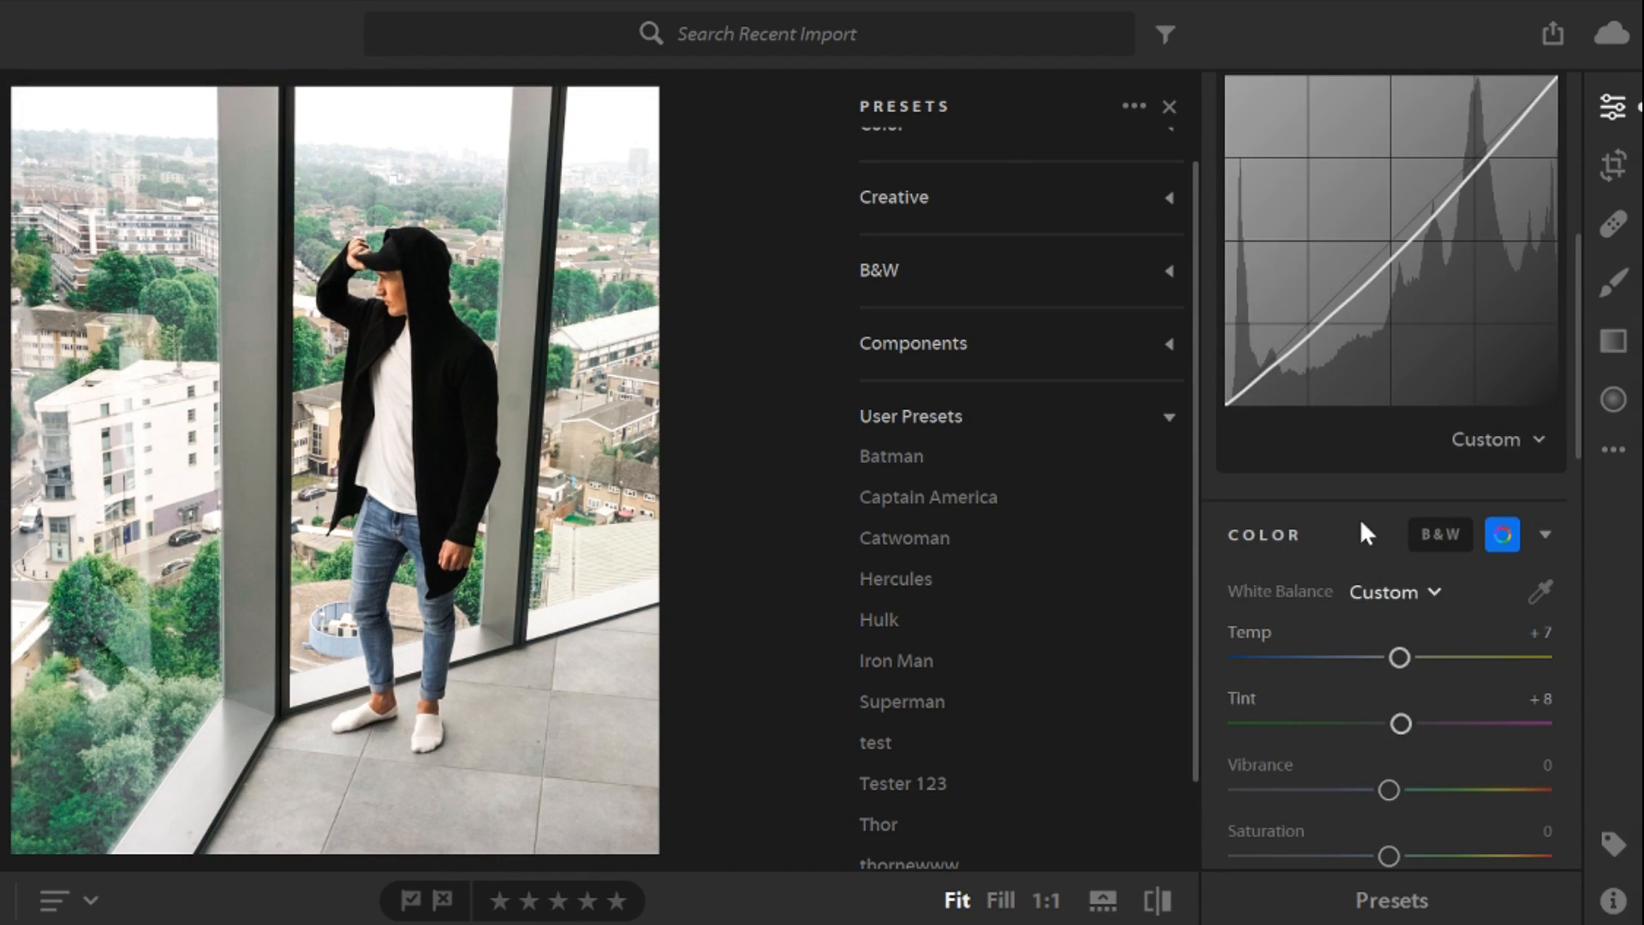
click(1452, 618)
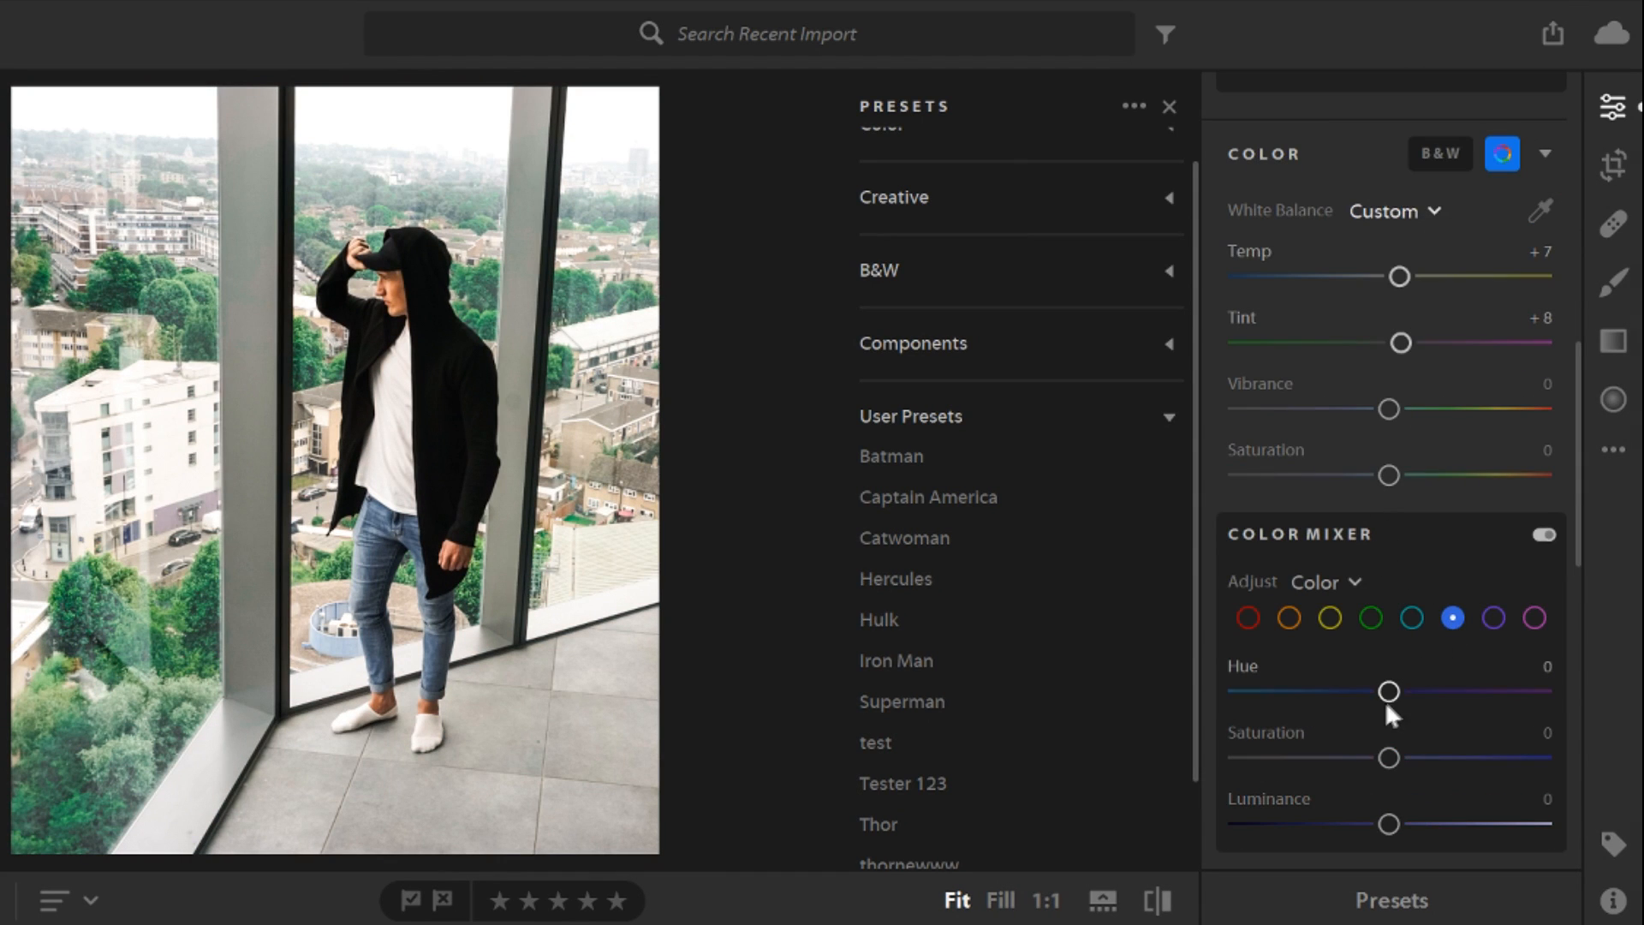
mouse_move(1391, 692)
mouse_down()
mouse_move(1554, 696)
mouse_move(1191, 701)
mouse_move(1390, 712)
mouse_up()
scroll(1390, 713, down, 2)
drag(1389, 569, 1426, 572)
drag(1382, 632, 1560, 649)
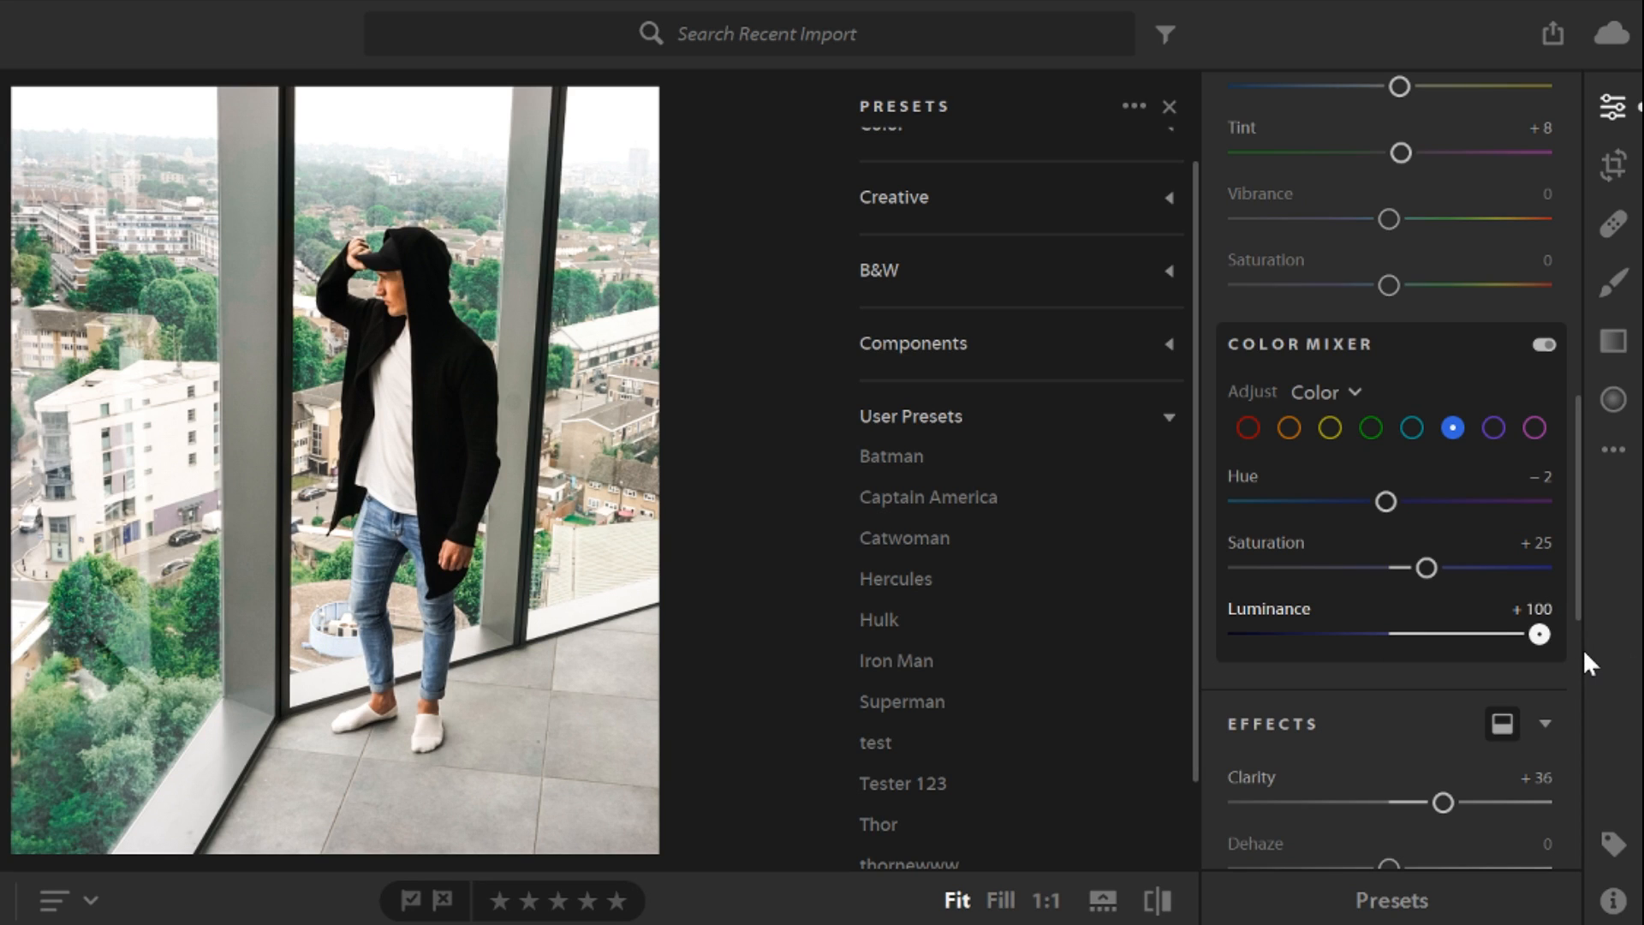
drag(1525, 636, 1520, 632)
drag(1424, 568, 1268, 568)
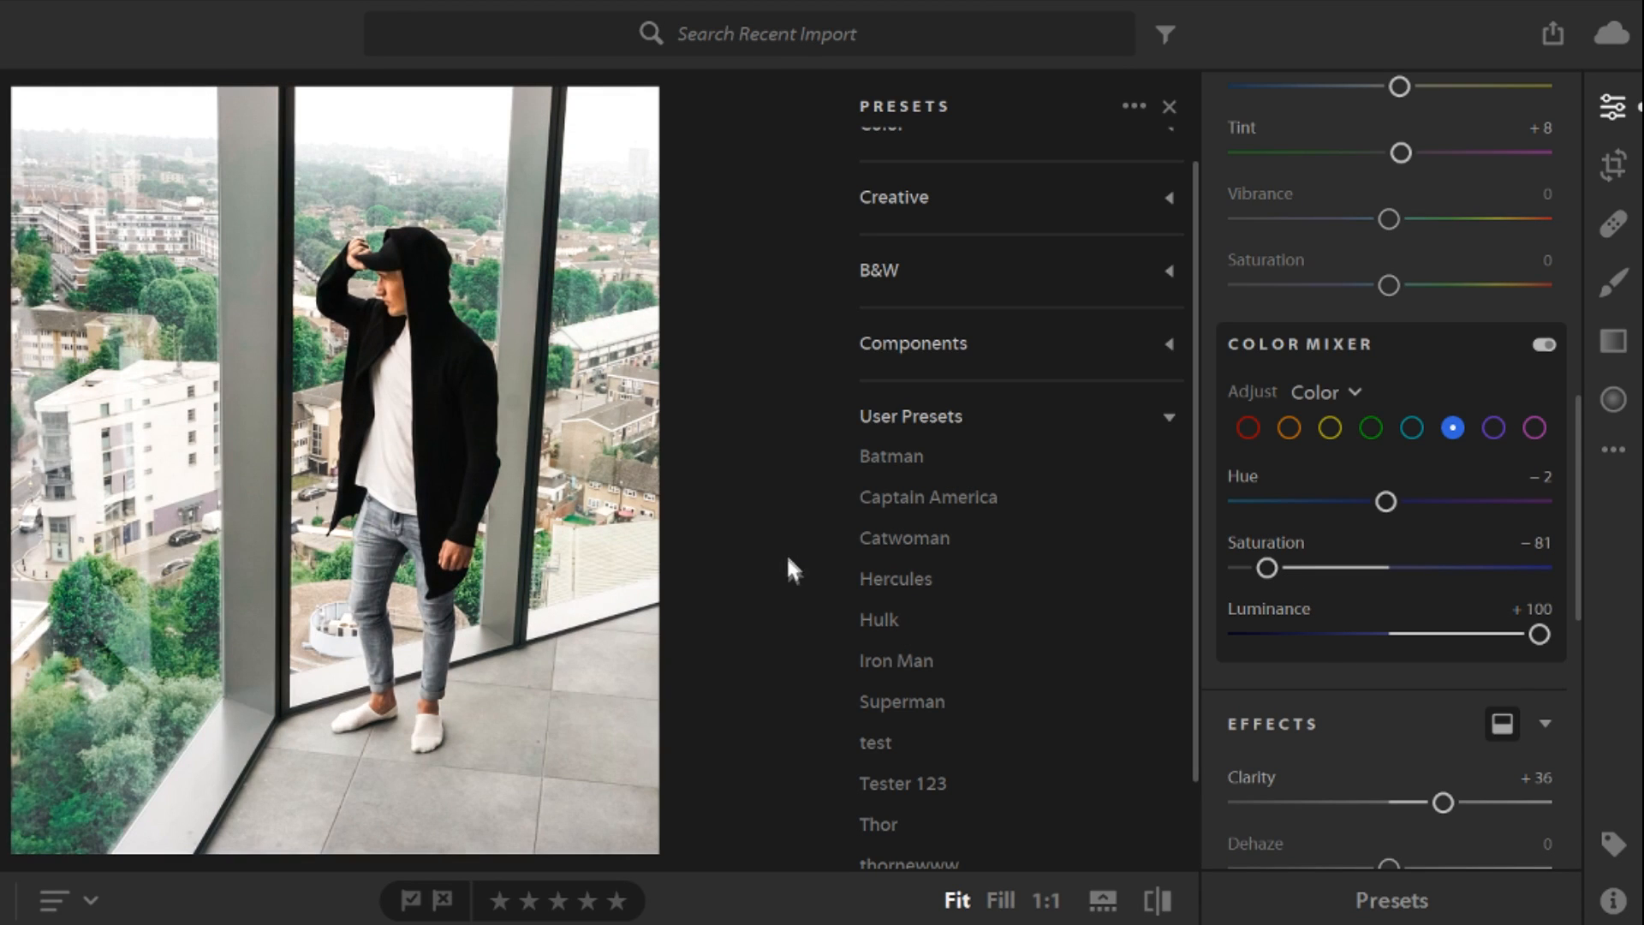
Compare the window photo with the test preset preview, and review the edited photos of the second, first and third imports
click(882, 748)
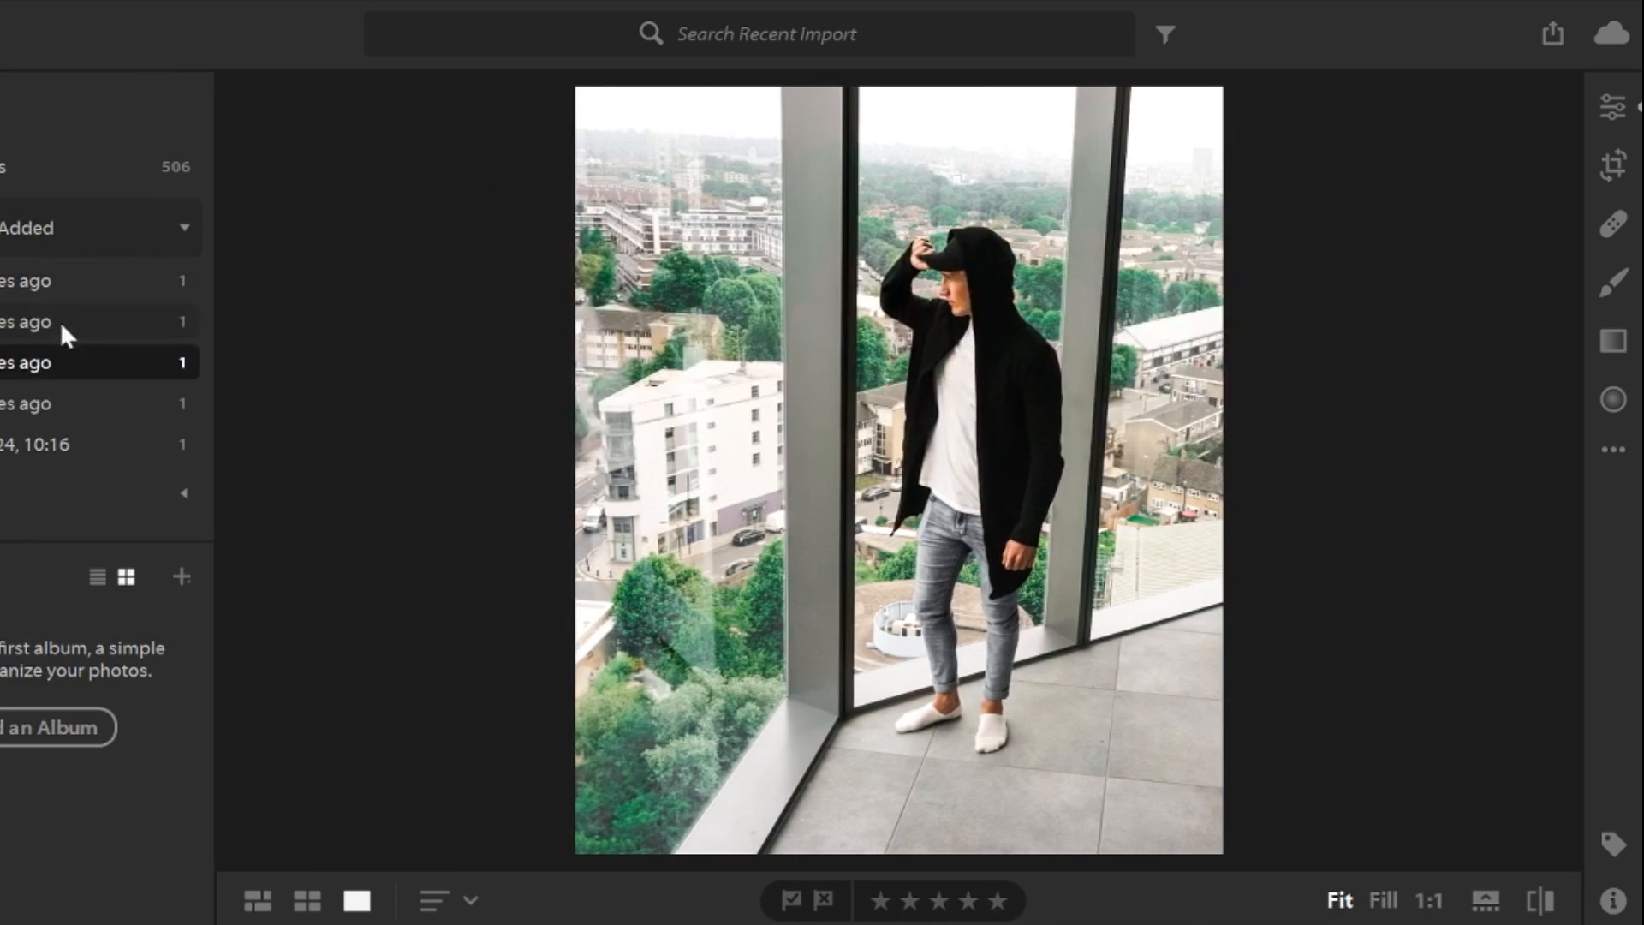
click(18, 317)
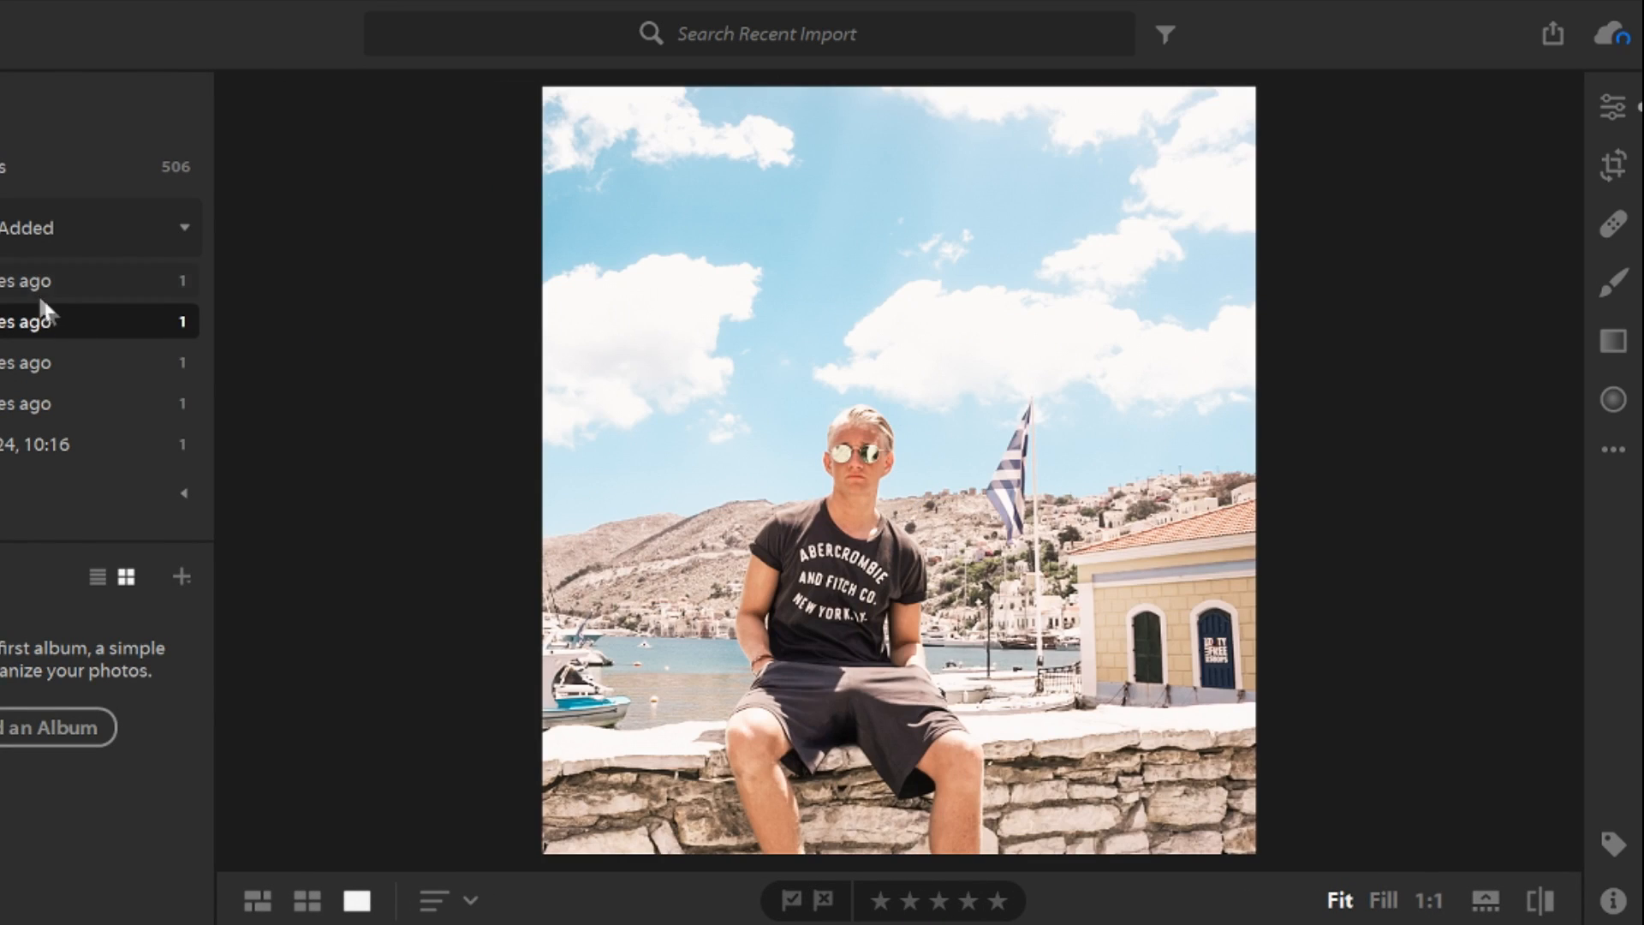
click(34, 281)
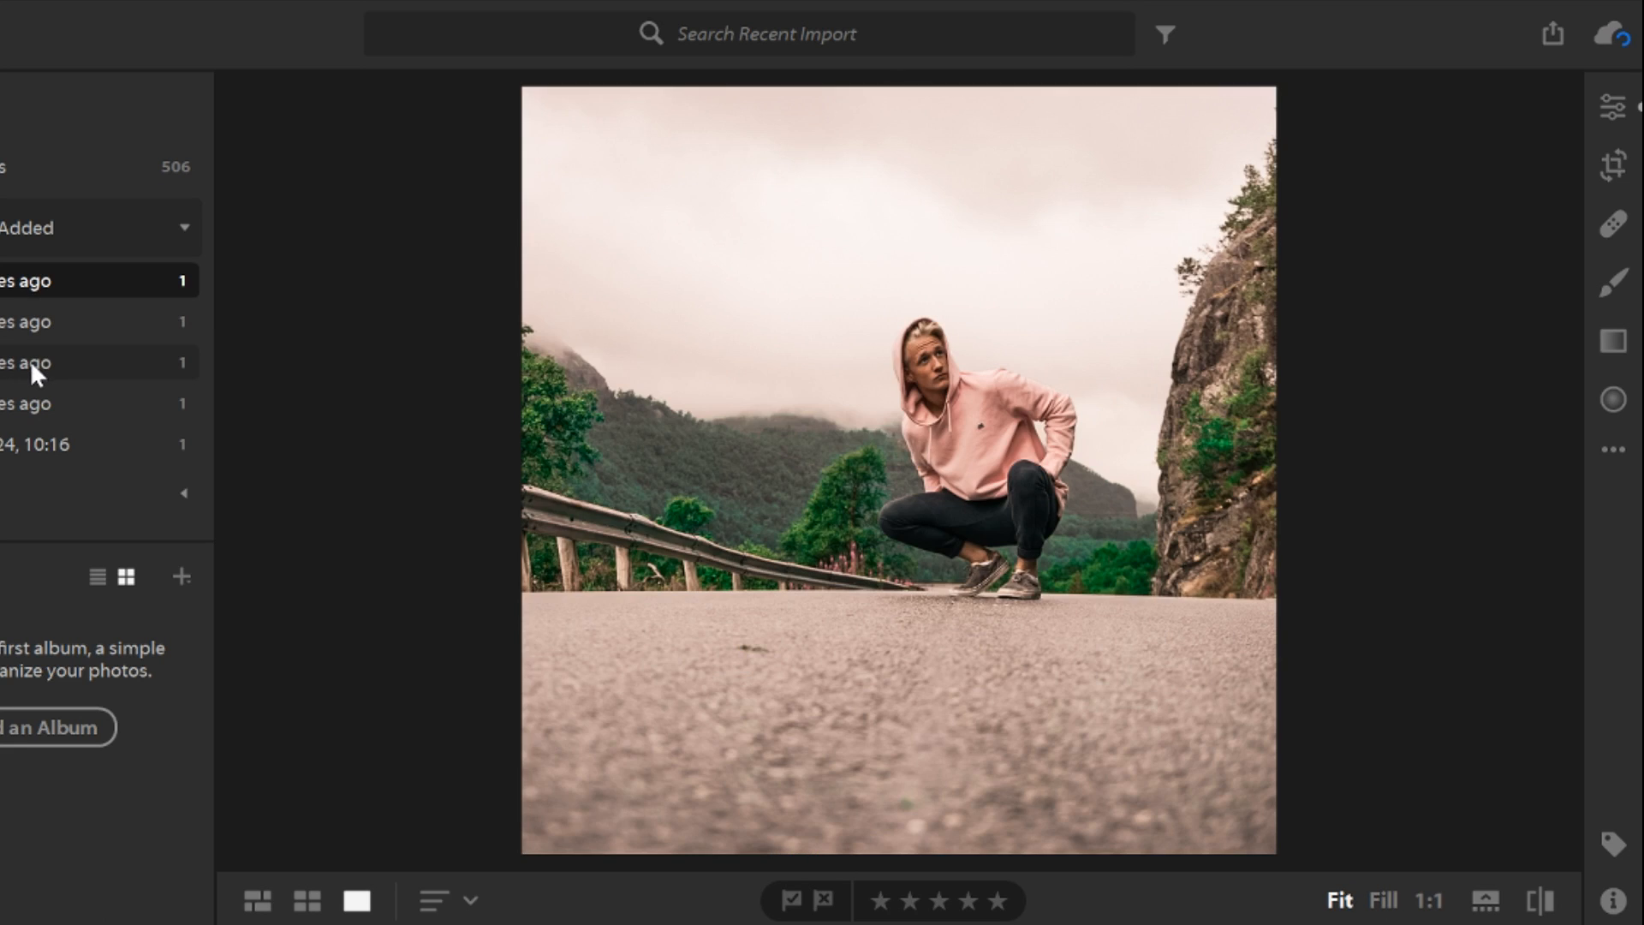
click(29, 360)
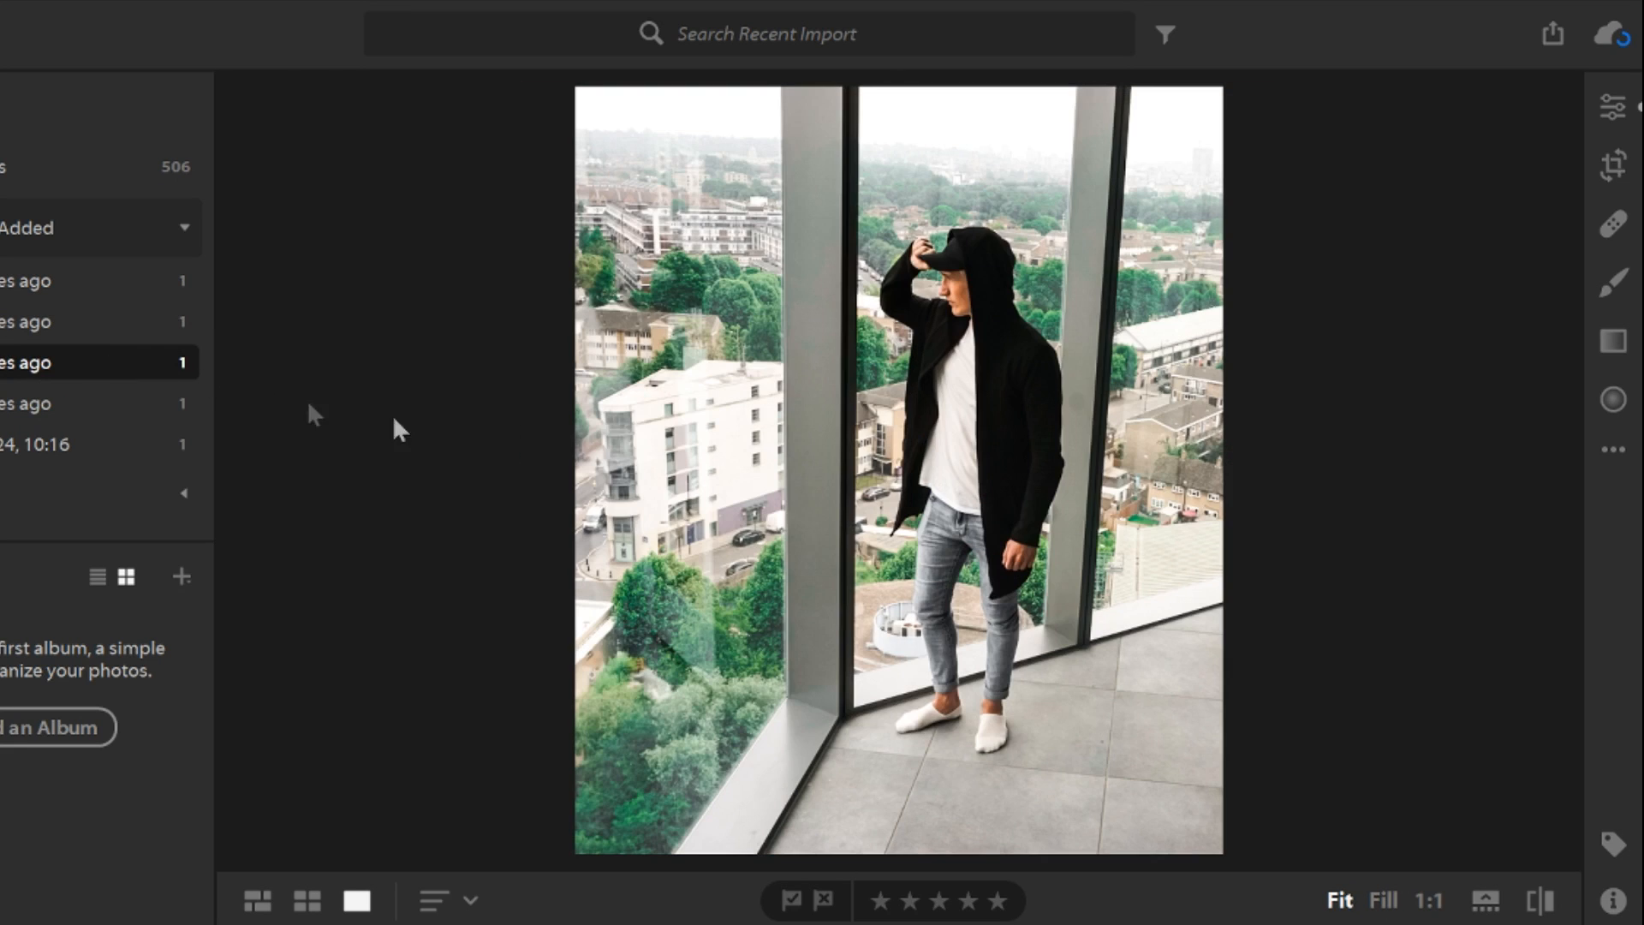